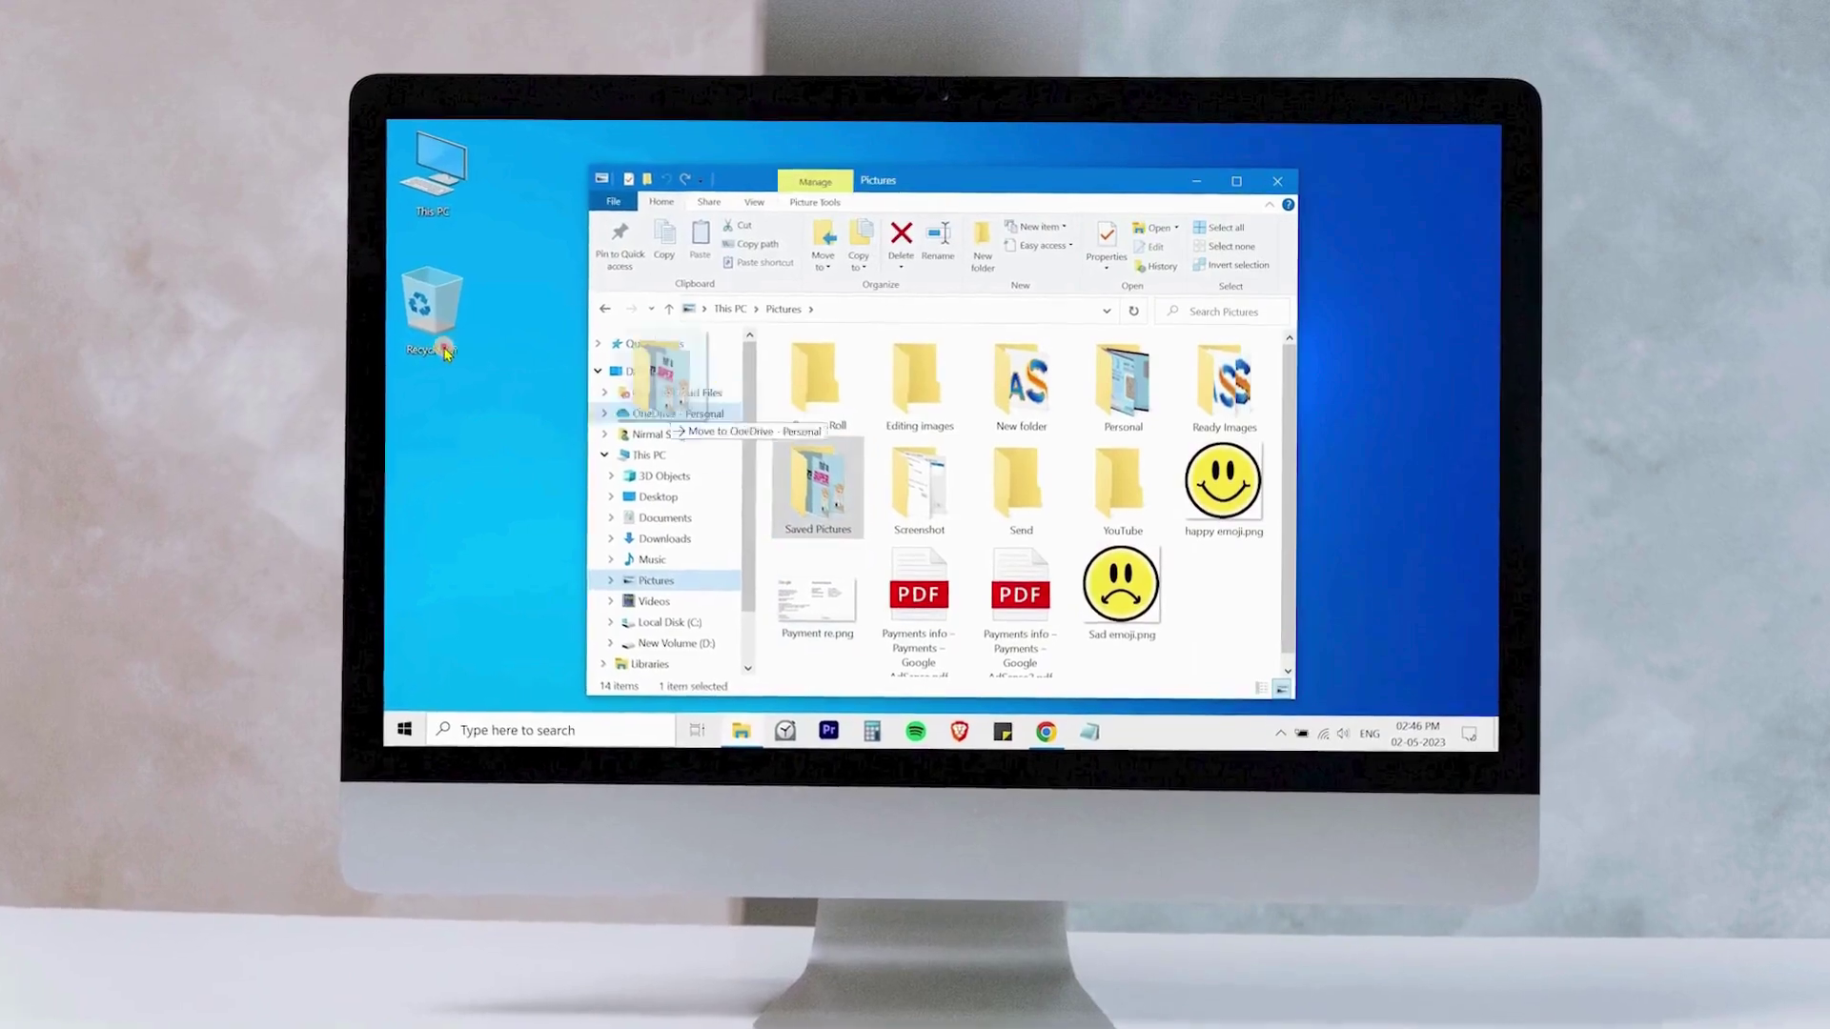
Close the Pictures window and open the Recycle Bin in a maximized window
click(1277, 193)
double_click(415, 309)
click(1233, 186)
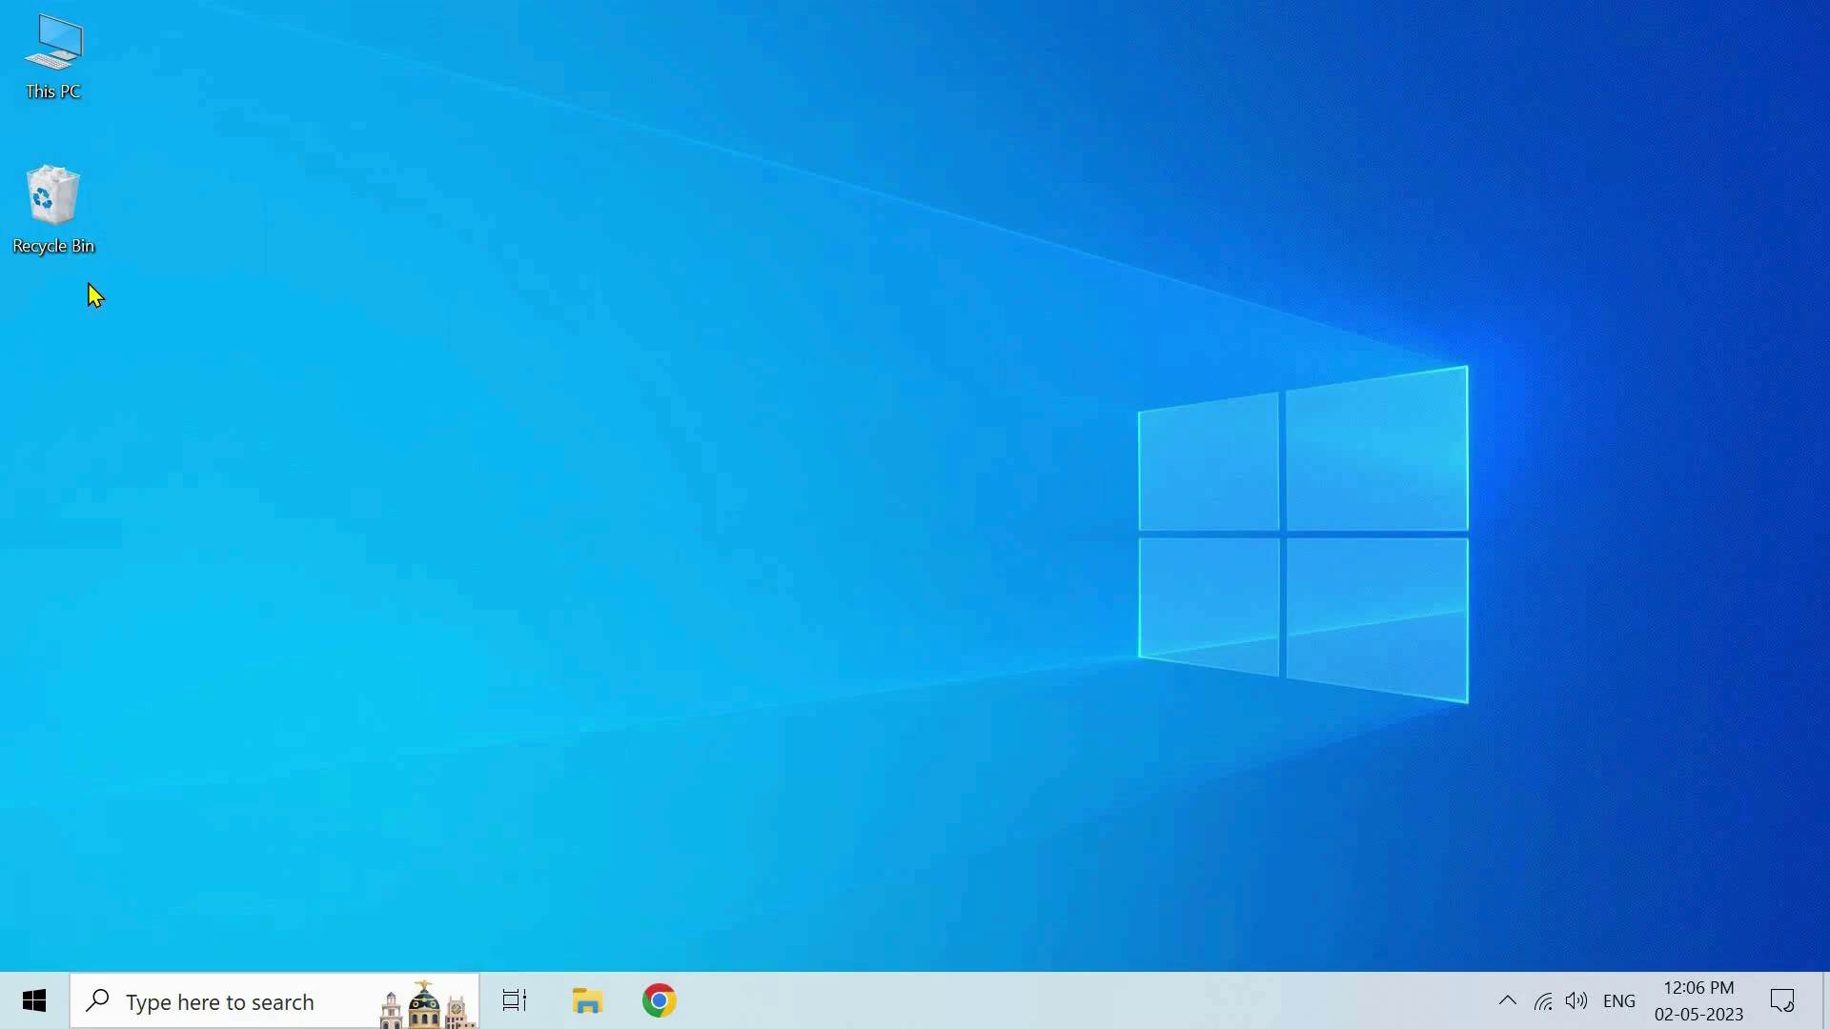
Open the Recycle Bin from the desktop, view its deleted files in a maximized window, and minimize it
double_click(57, 207)
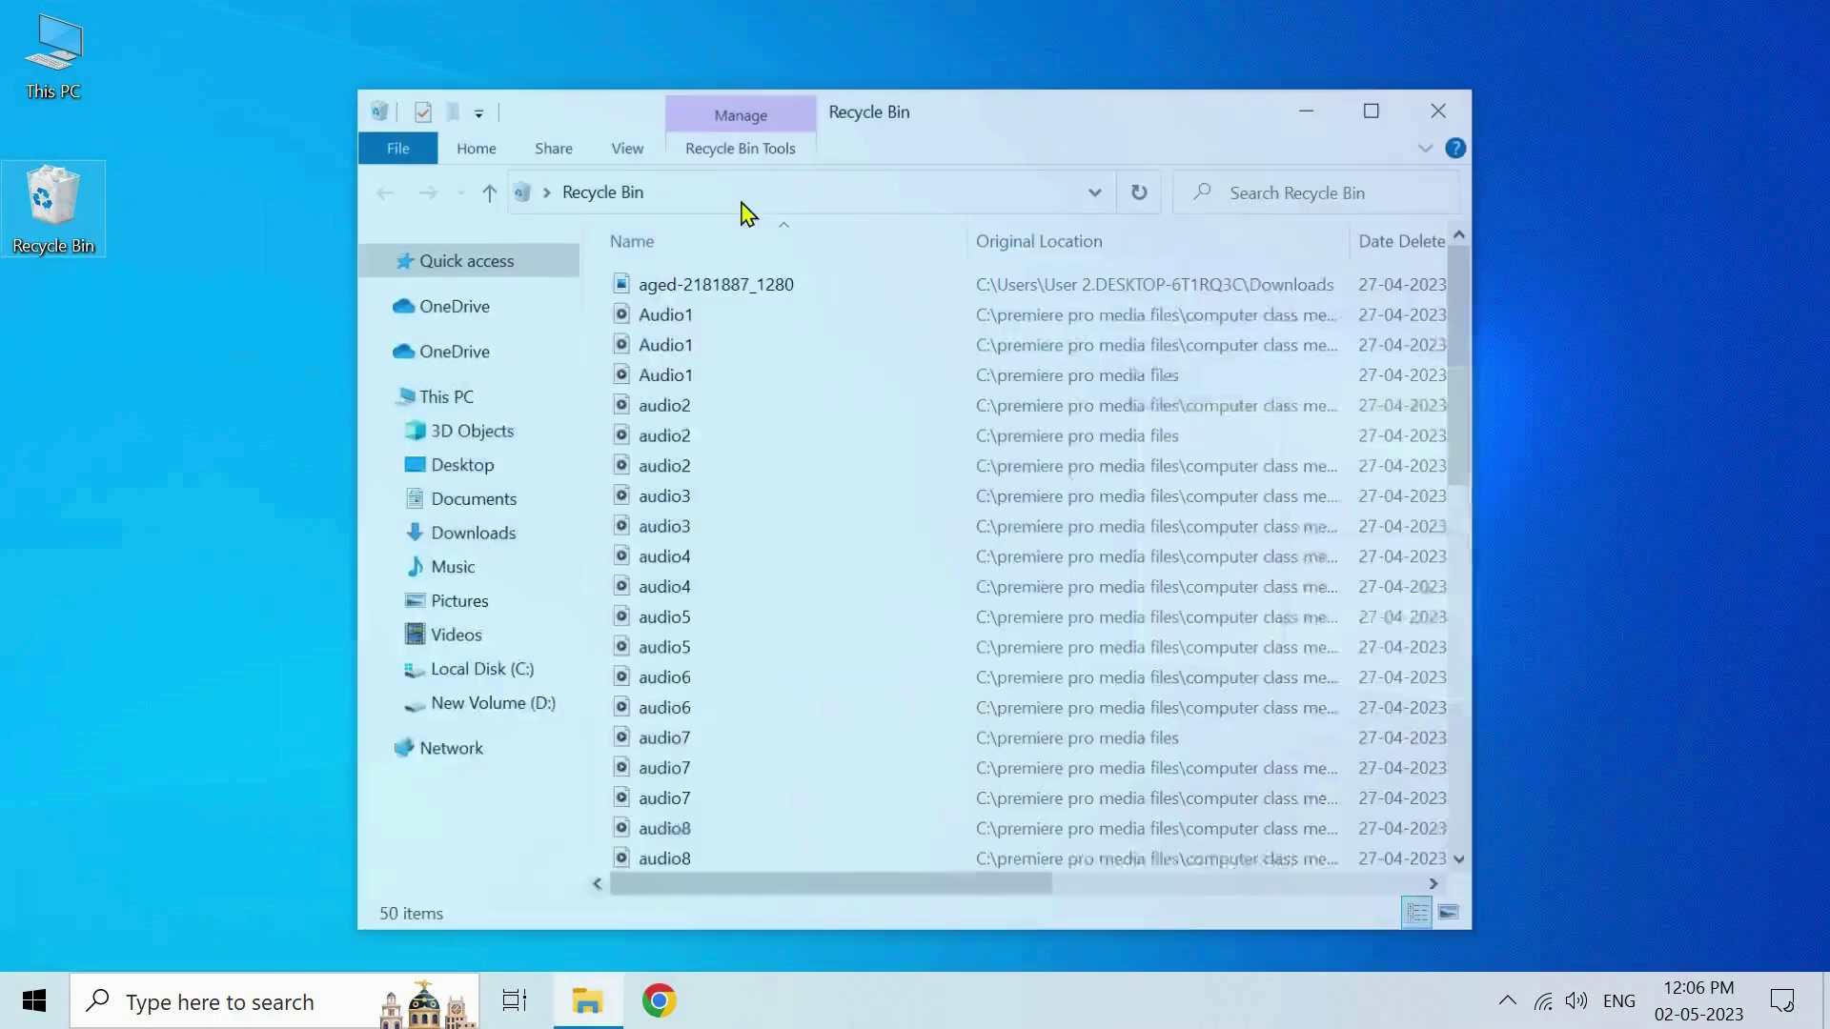
click(1386, 119)
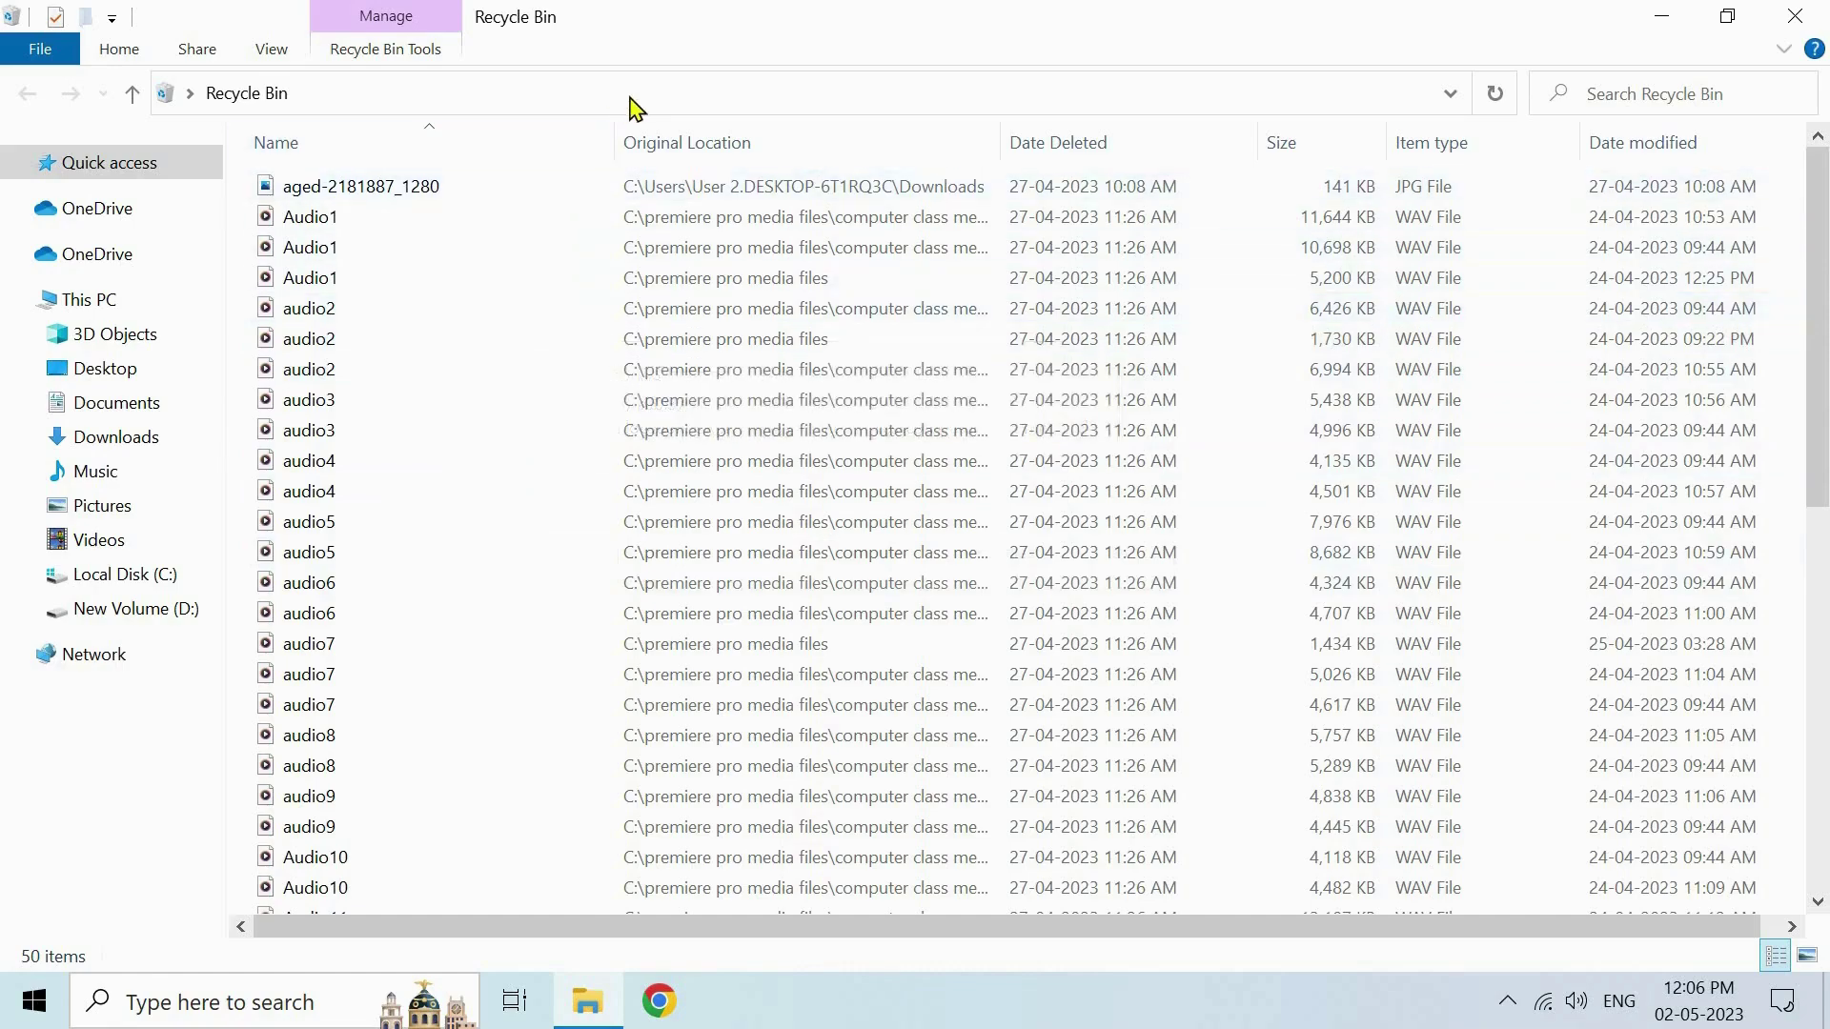
click(1656, 18)
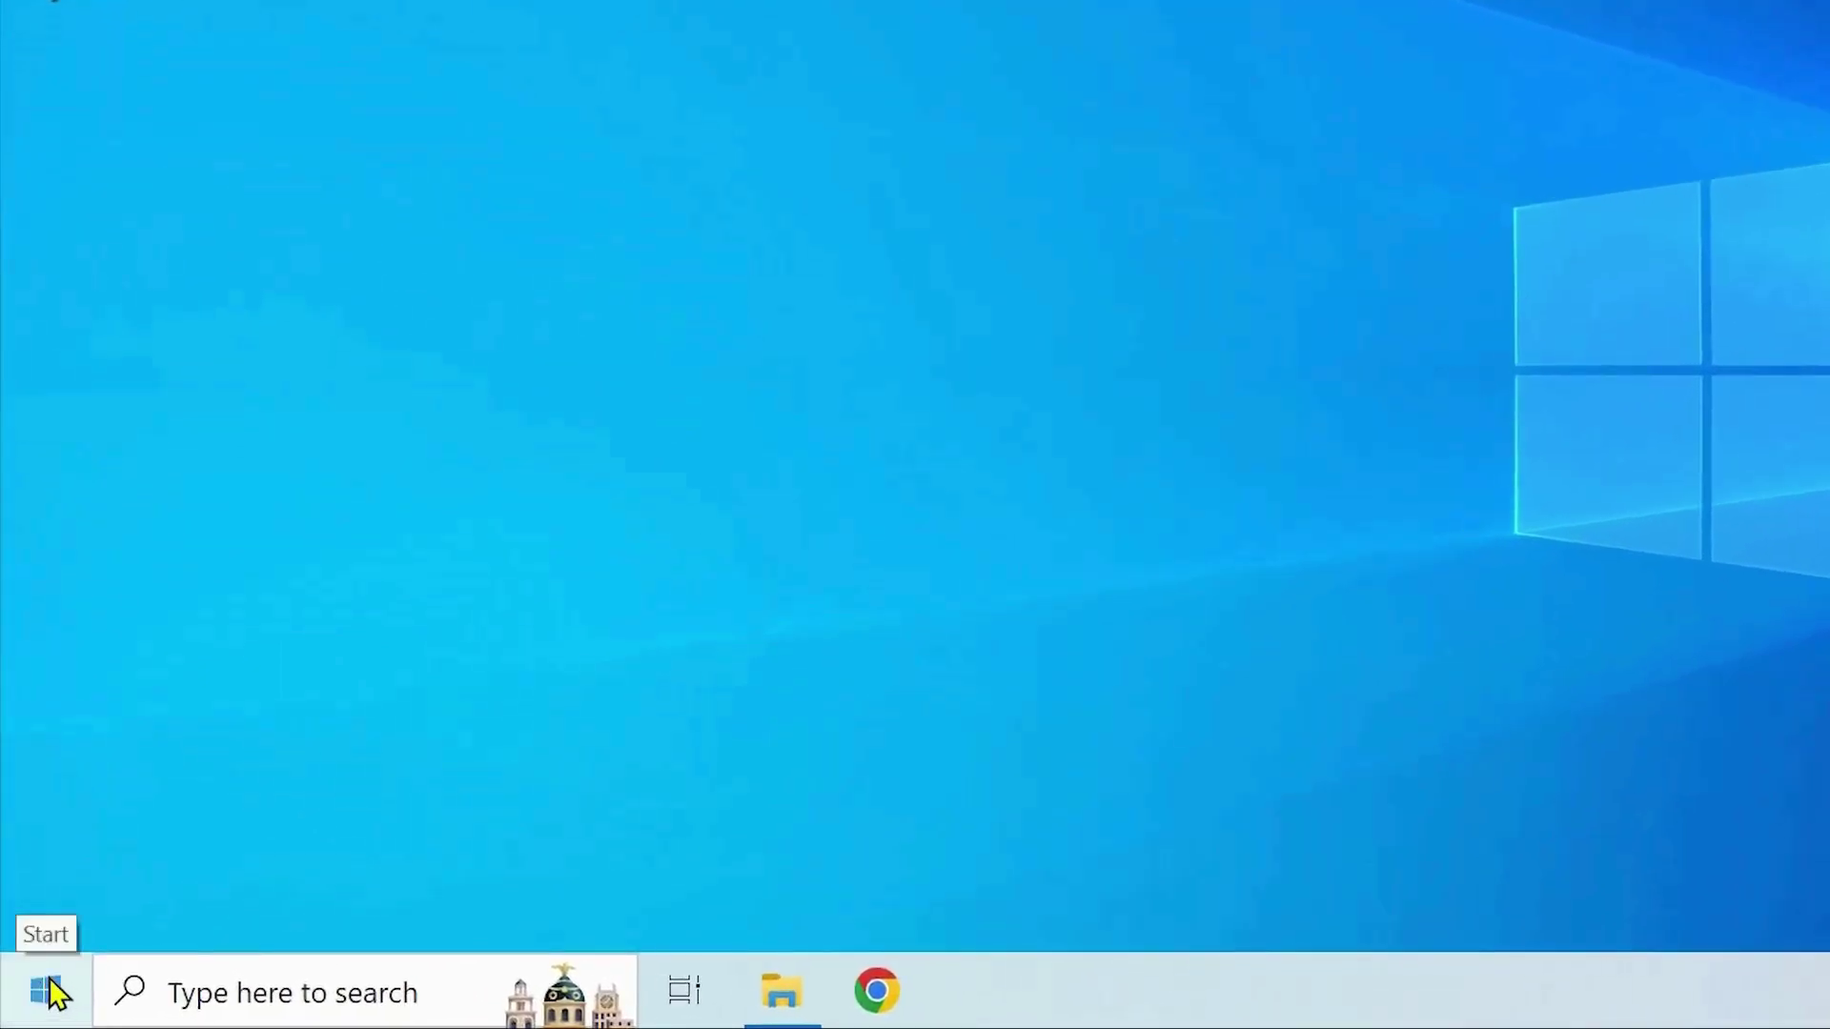
Open the desktop icon settings from the Themes section of the Windows personalization settings
click(49, 991)
mouse_move(123, 827)
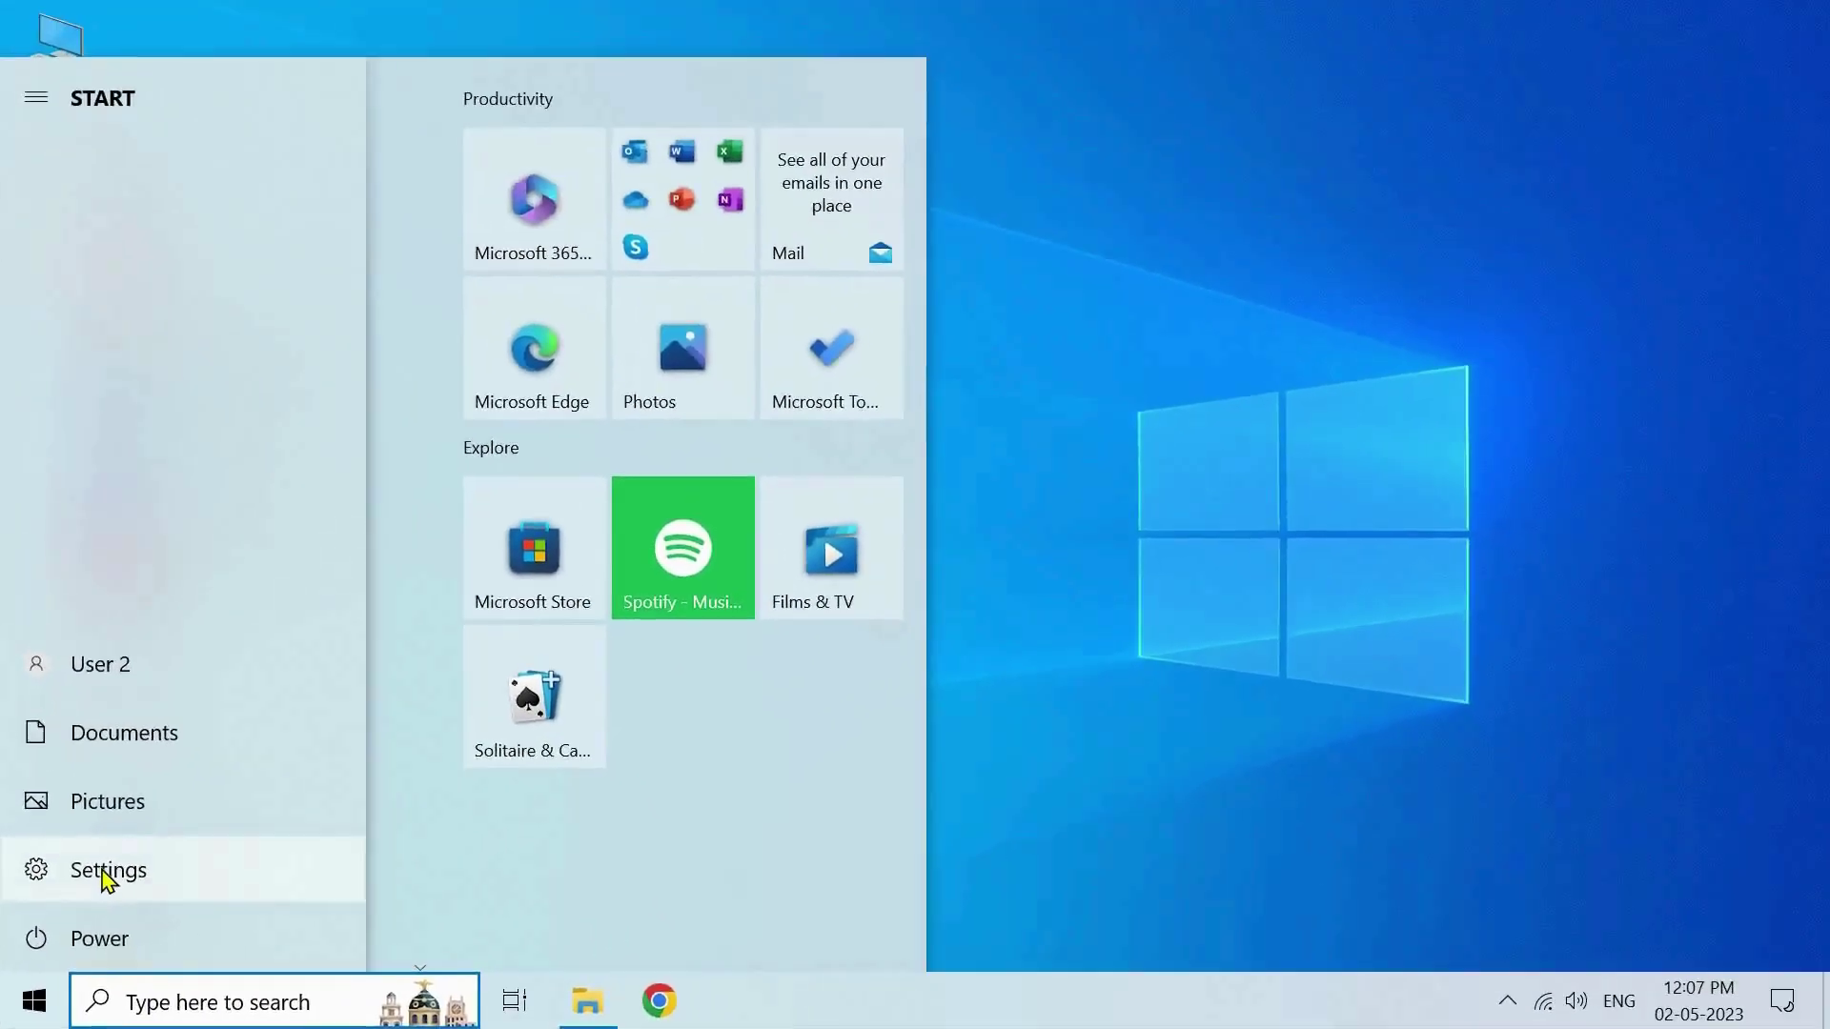
click(105, 872)
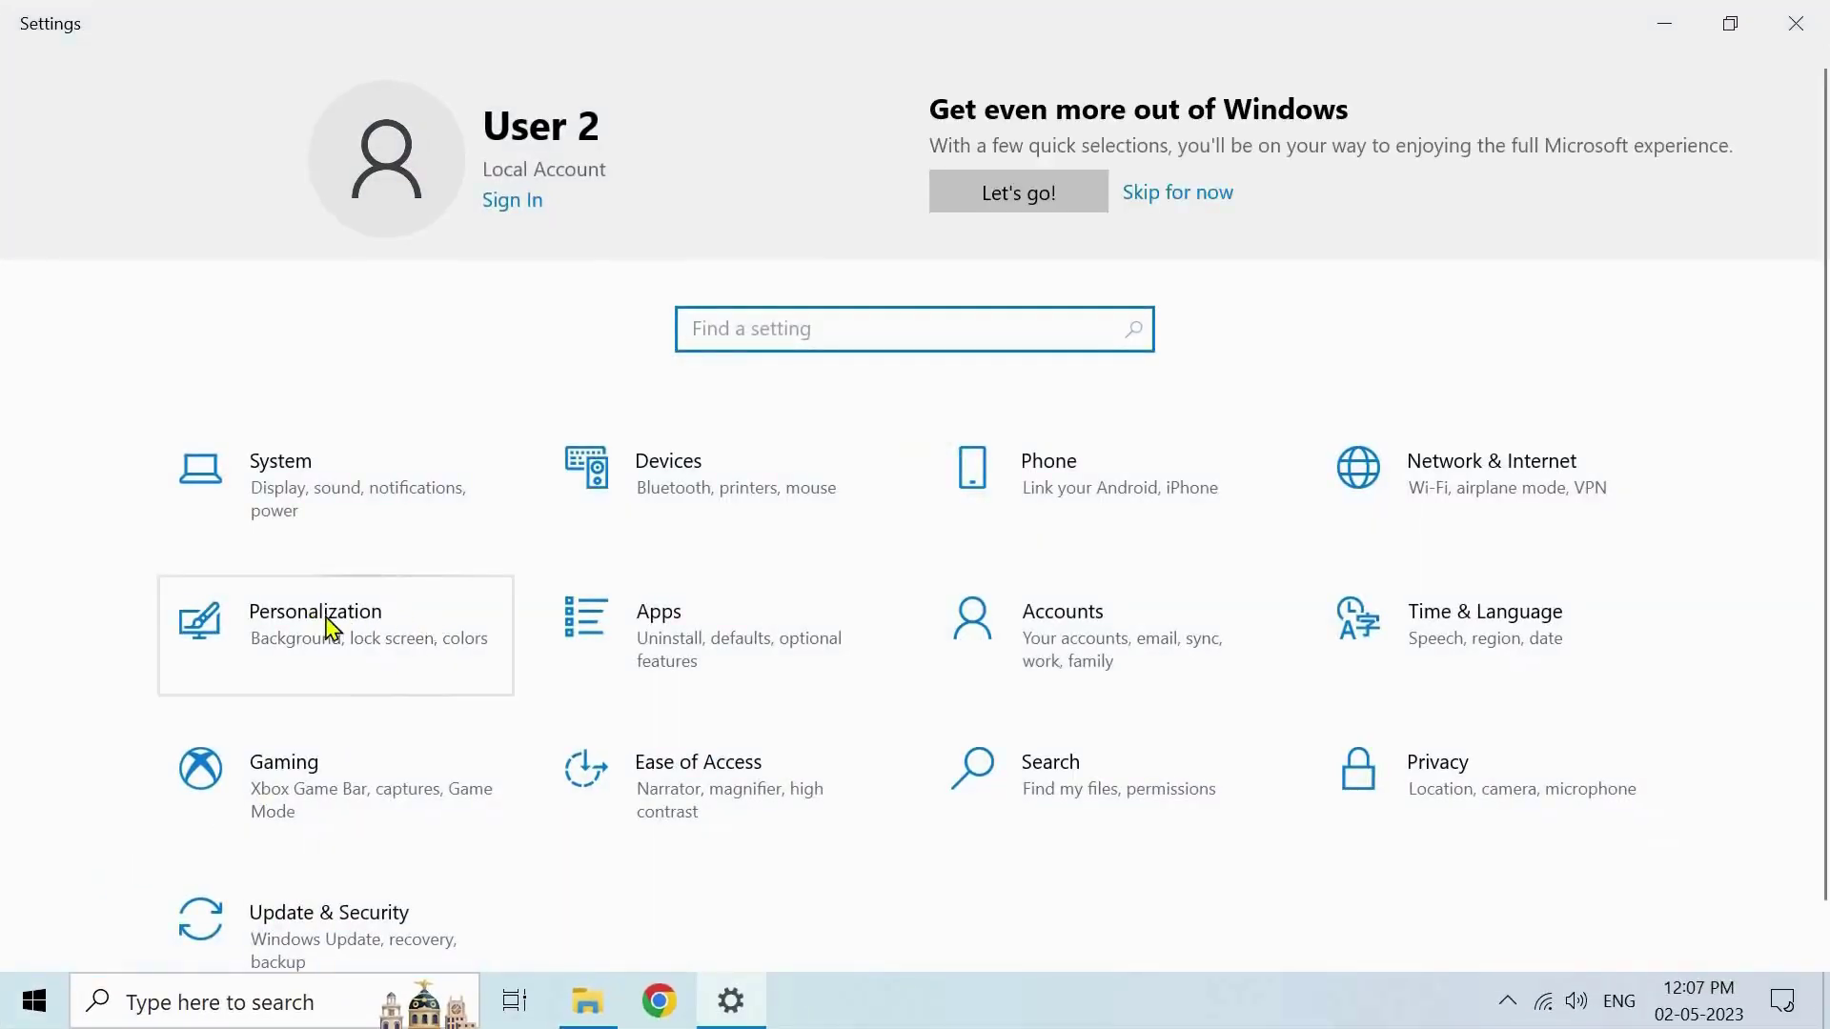
click(344, 628)
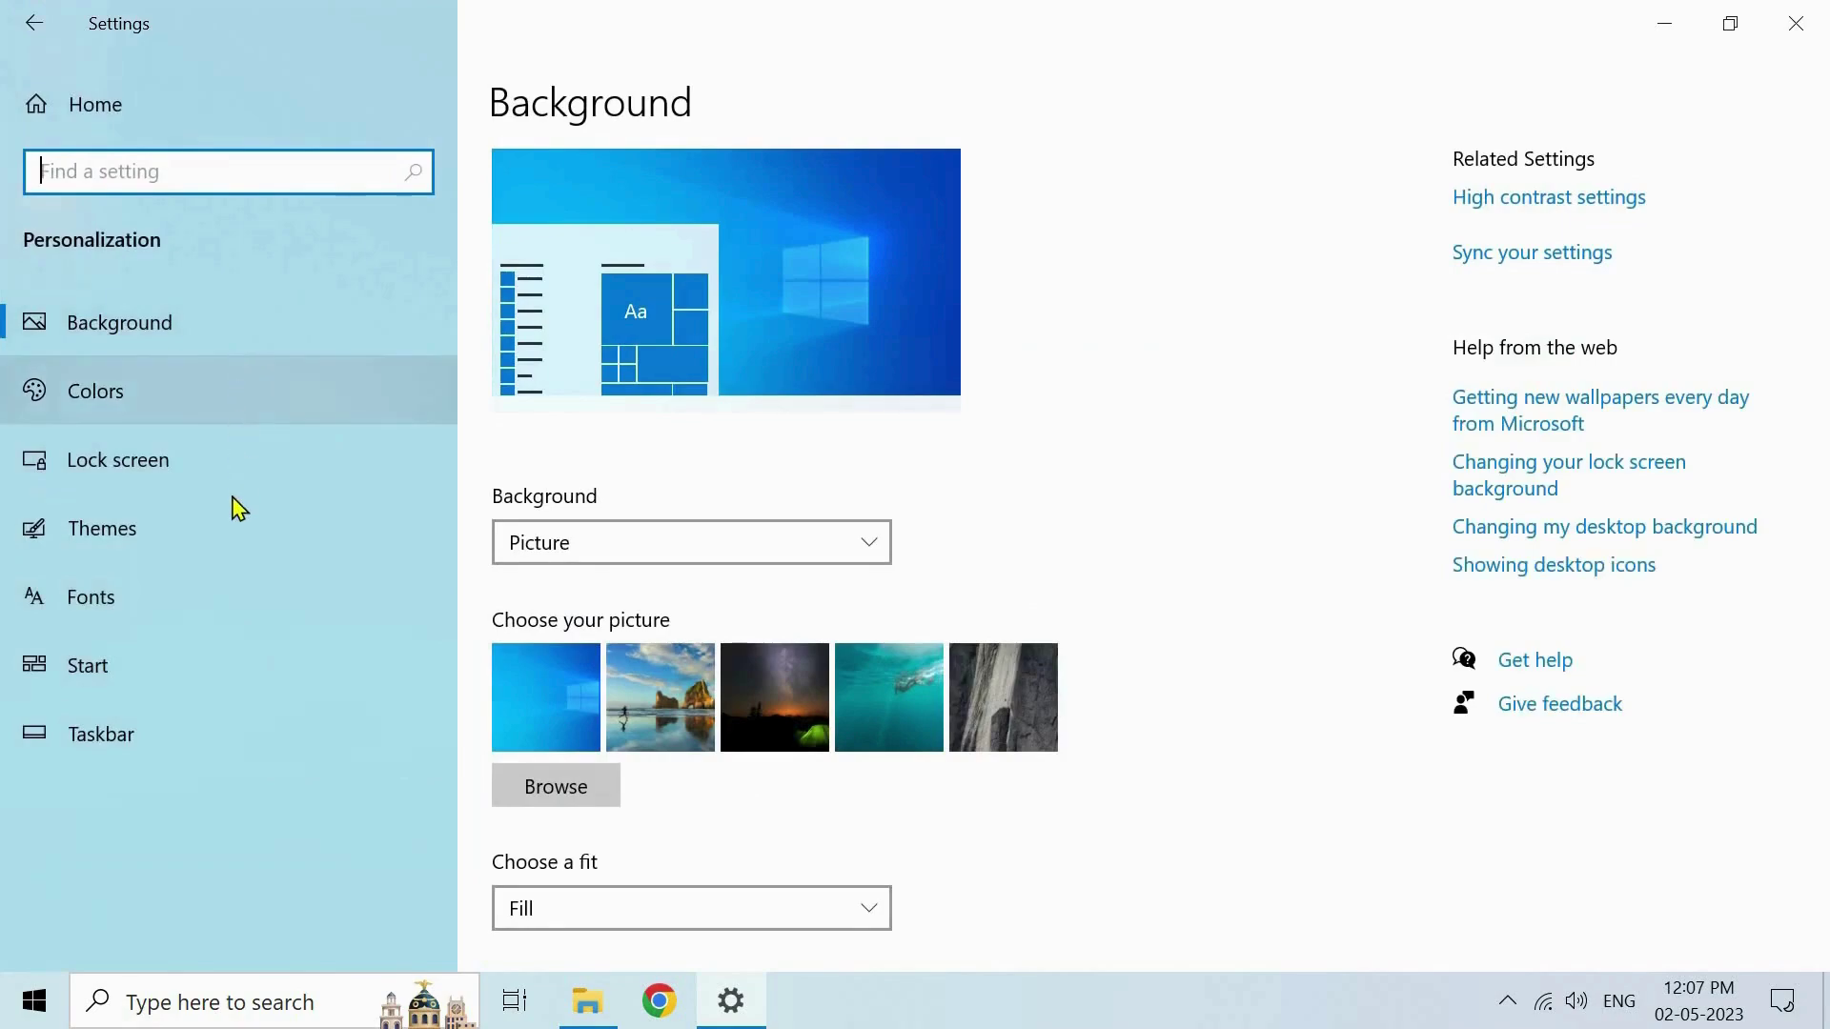
click(191, 538)
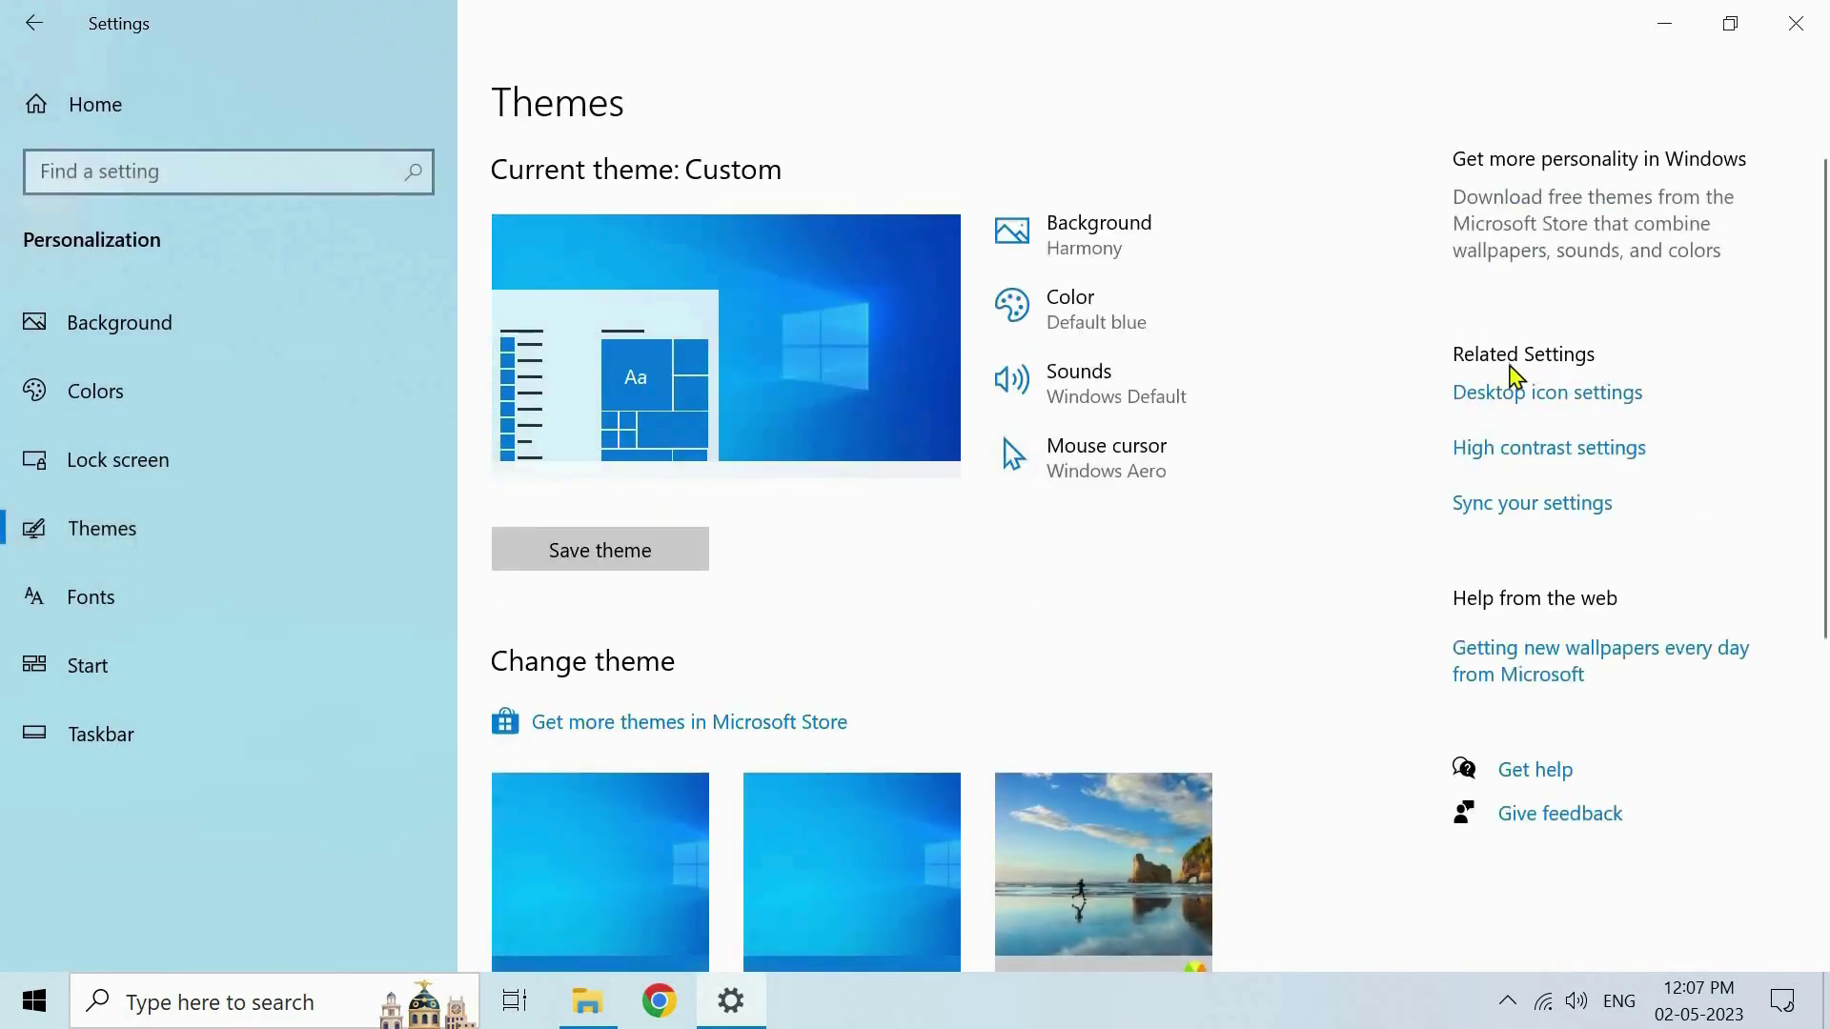
click(1548, 408)
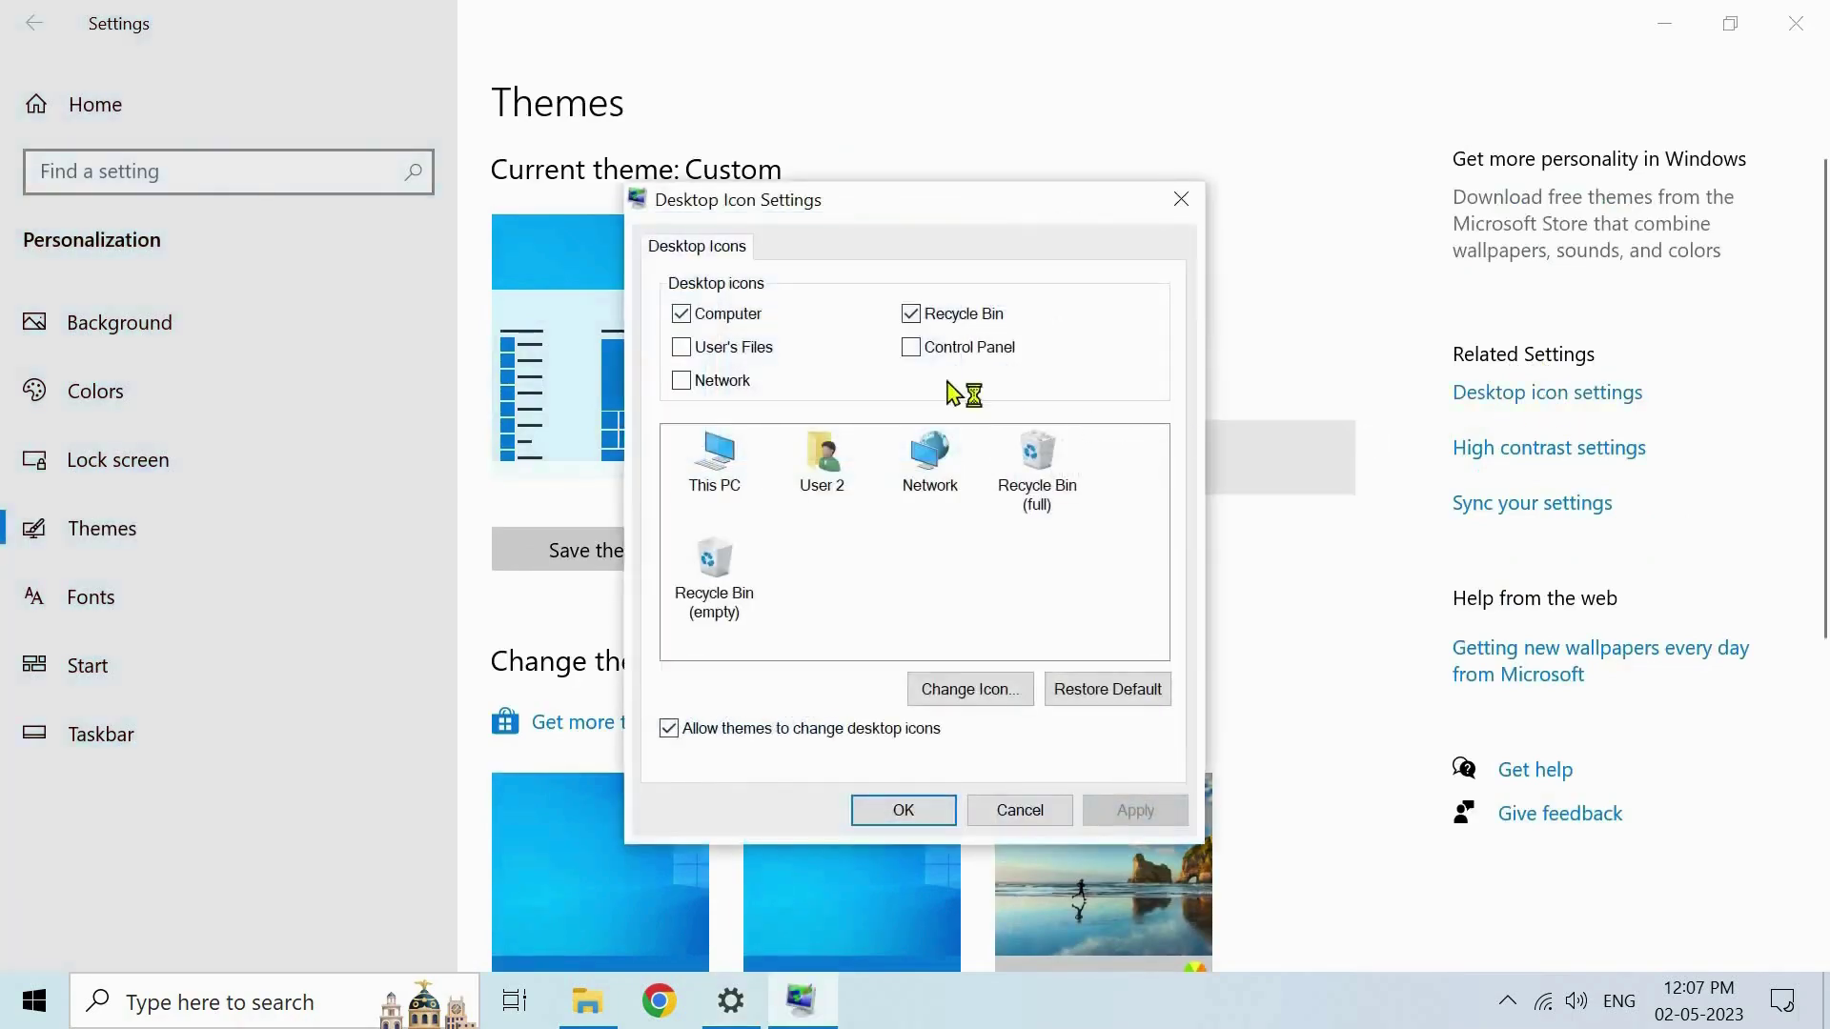
Turn the Recycle Bin desktop icon off and on again, apply the icon settings, and close Settings
click(912, 319)
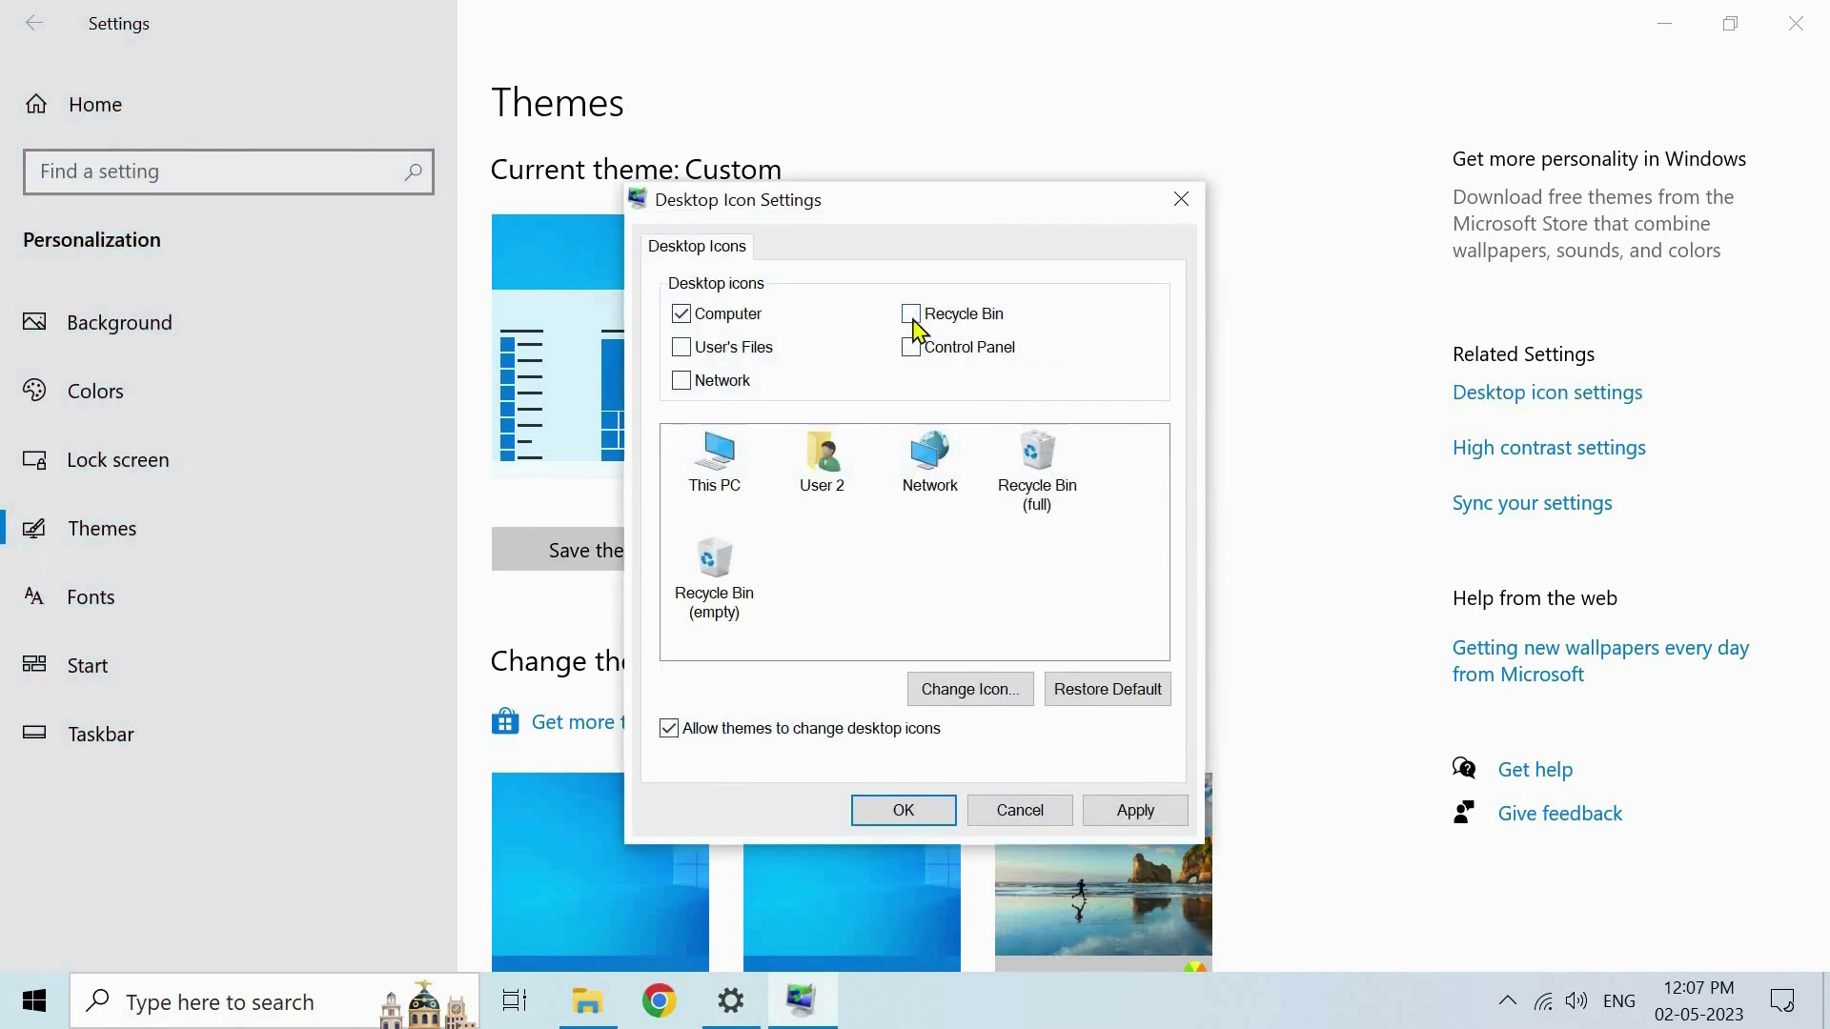
click(916, 324)
click(1127, 812)
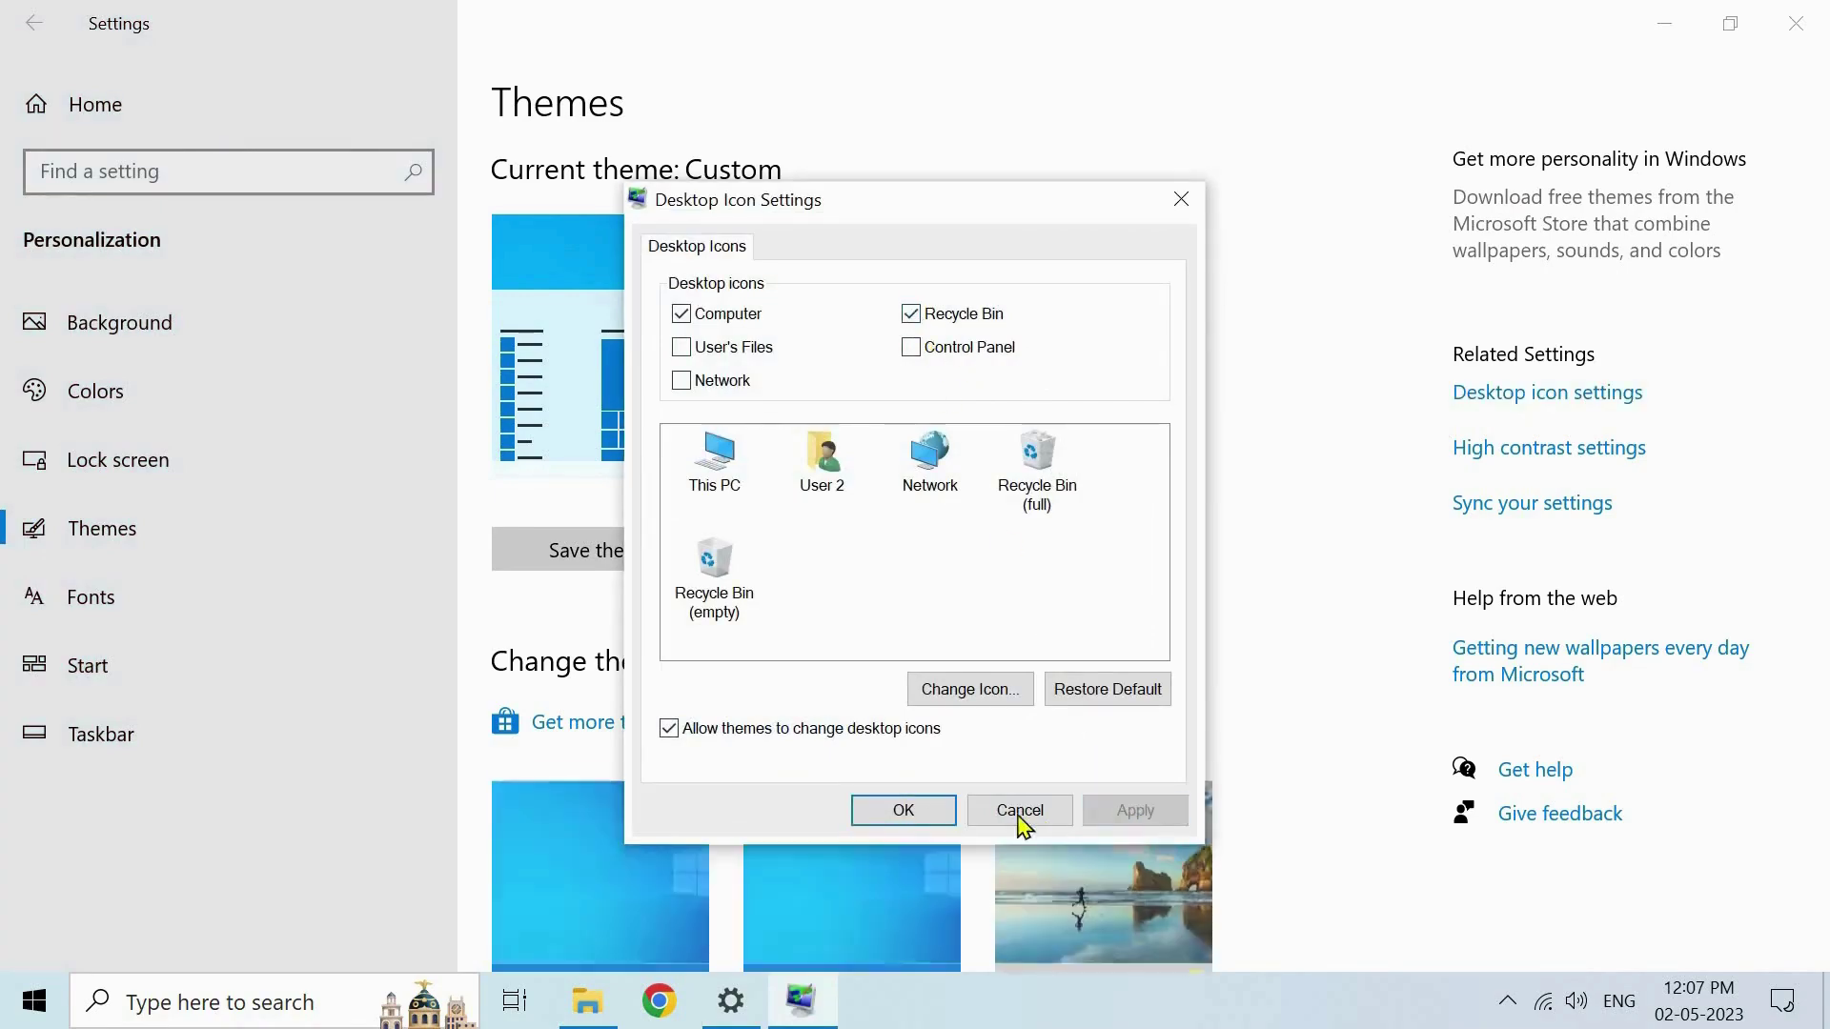
click(915, 813)
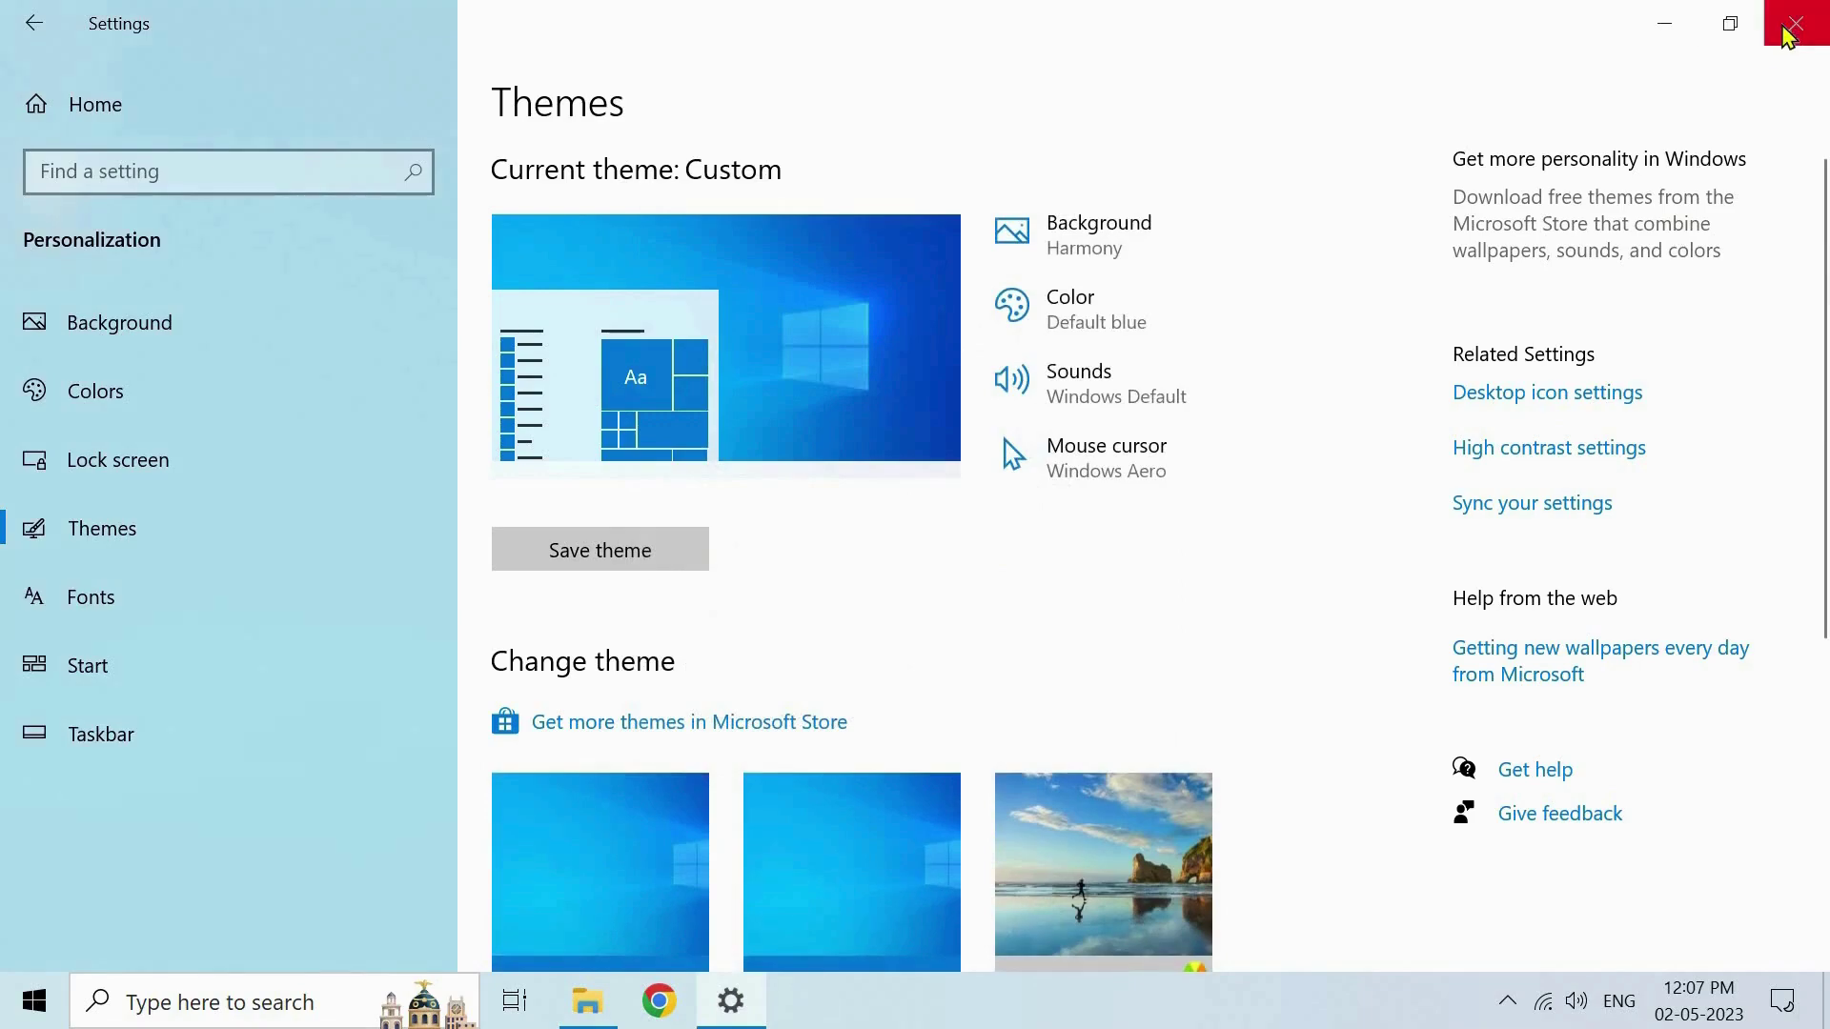
click(1795, 23)
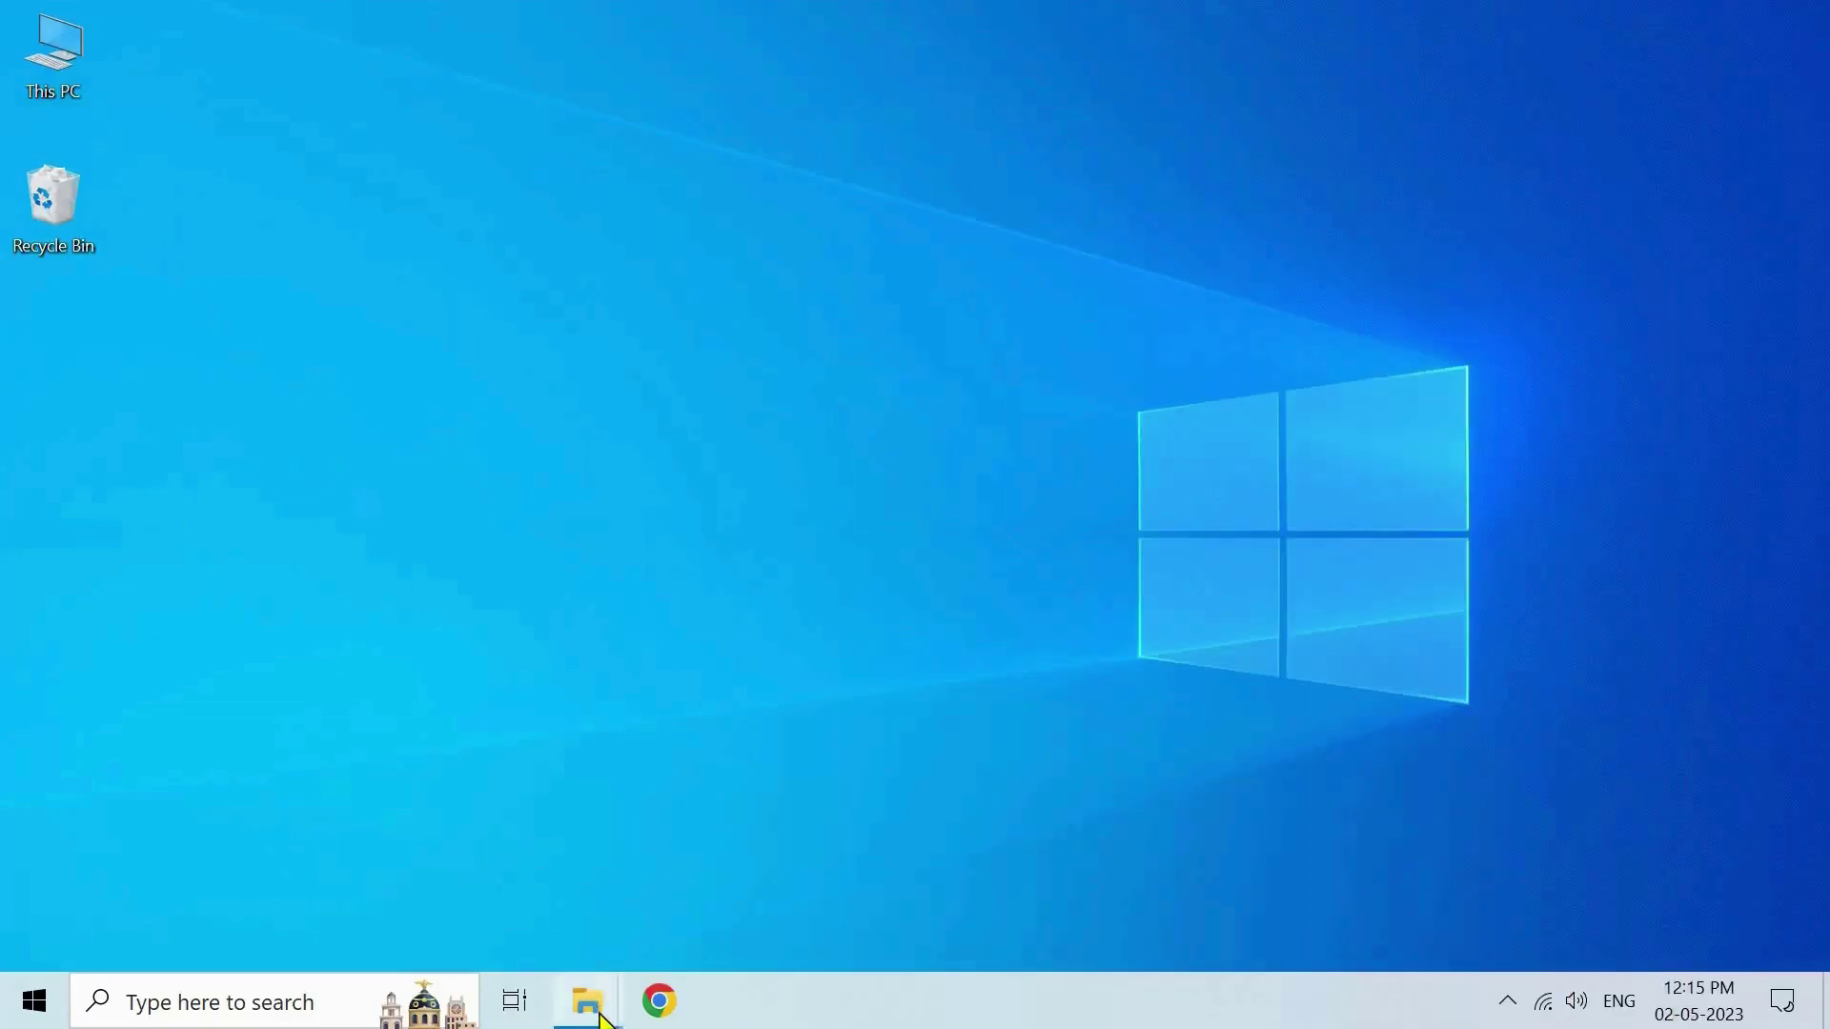
Delete the salt-harvesting-3060093__340 image from the Saved Pictures folder
mouse_move(588, 1000)
click(543, 896)
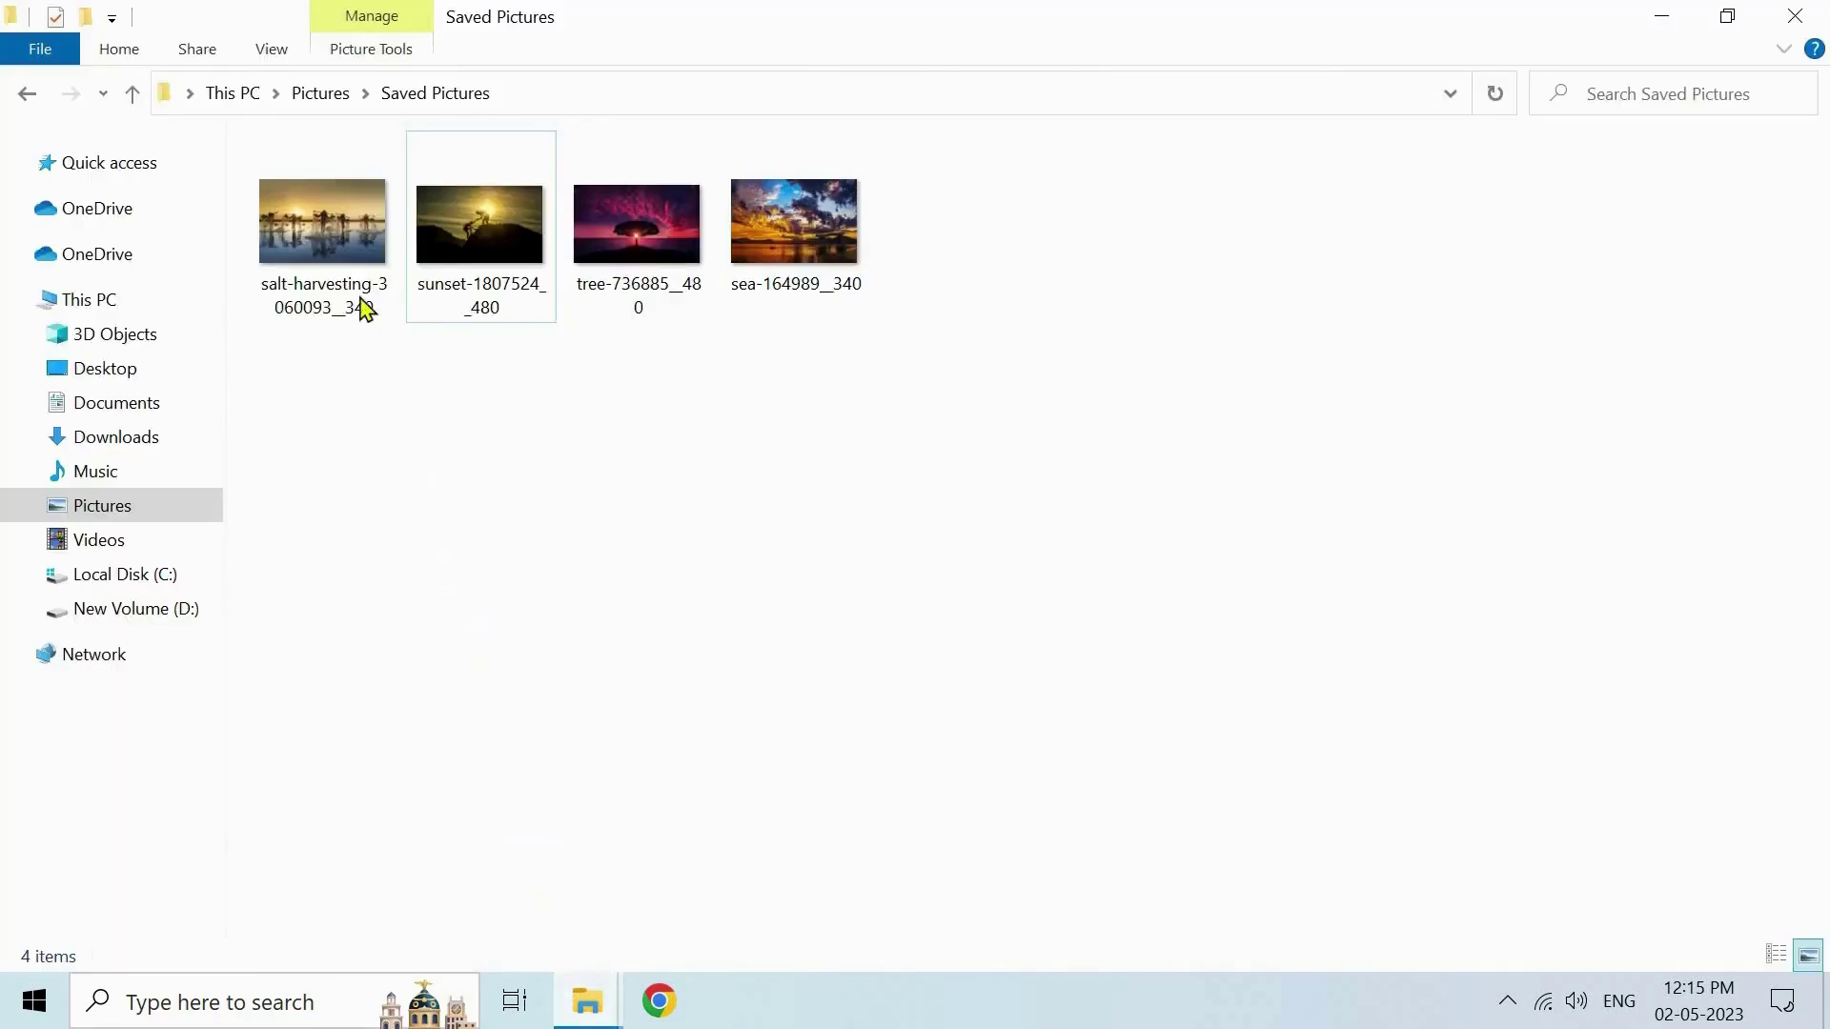
click(342, 245)
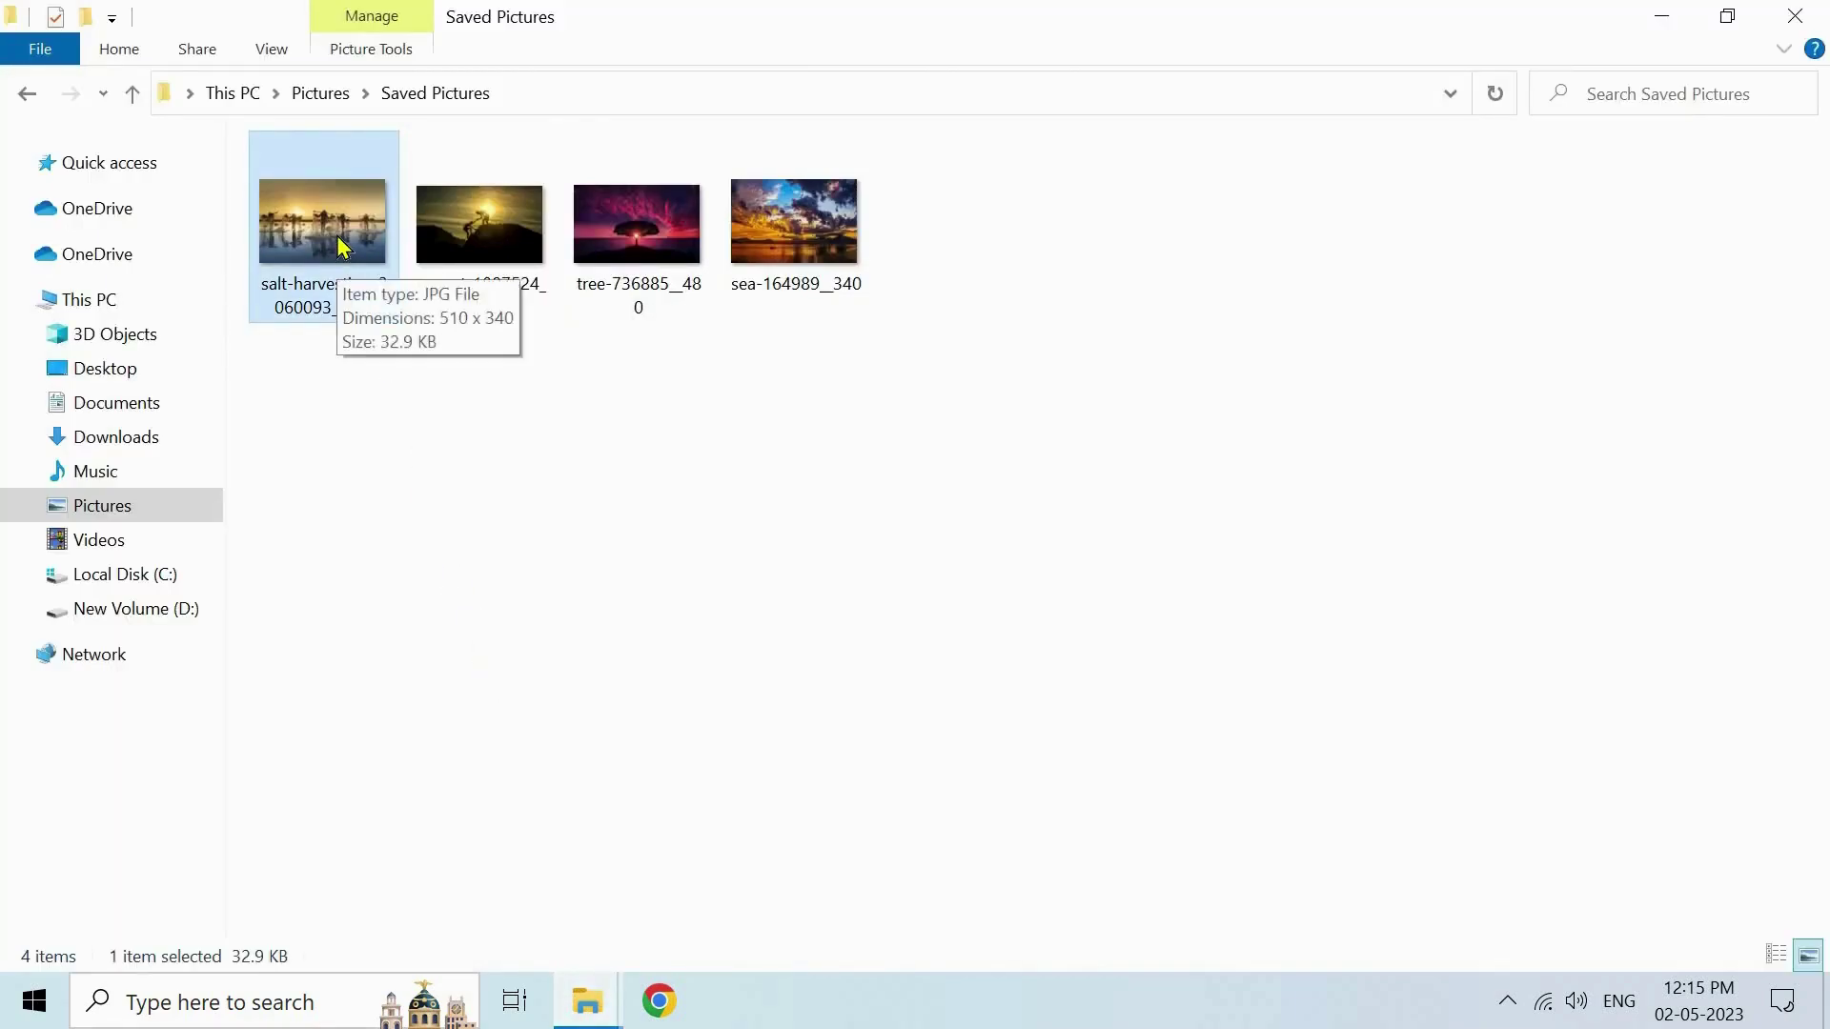
key(Delete)
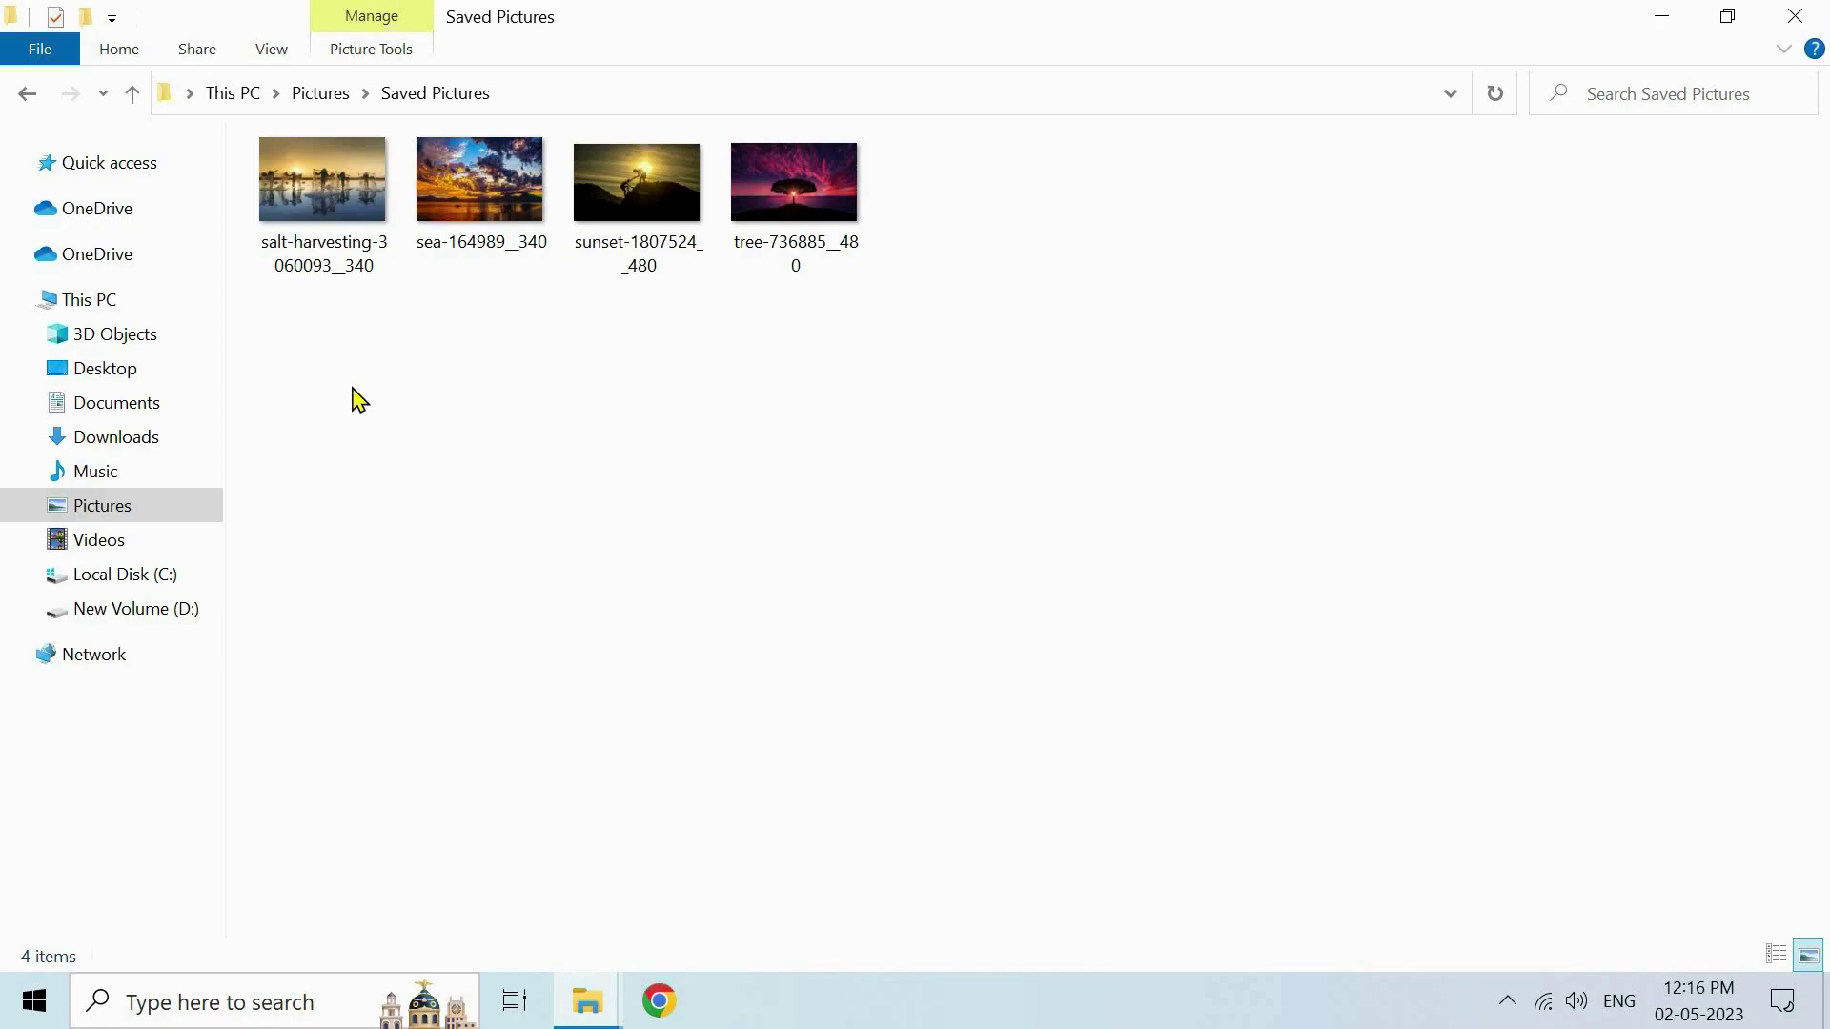
click(335, 246)
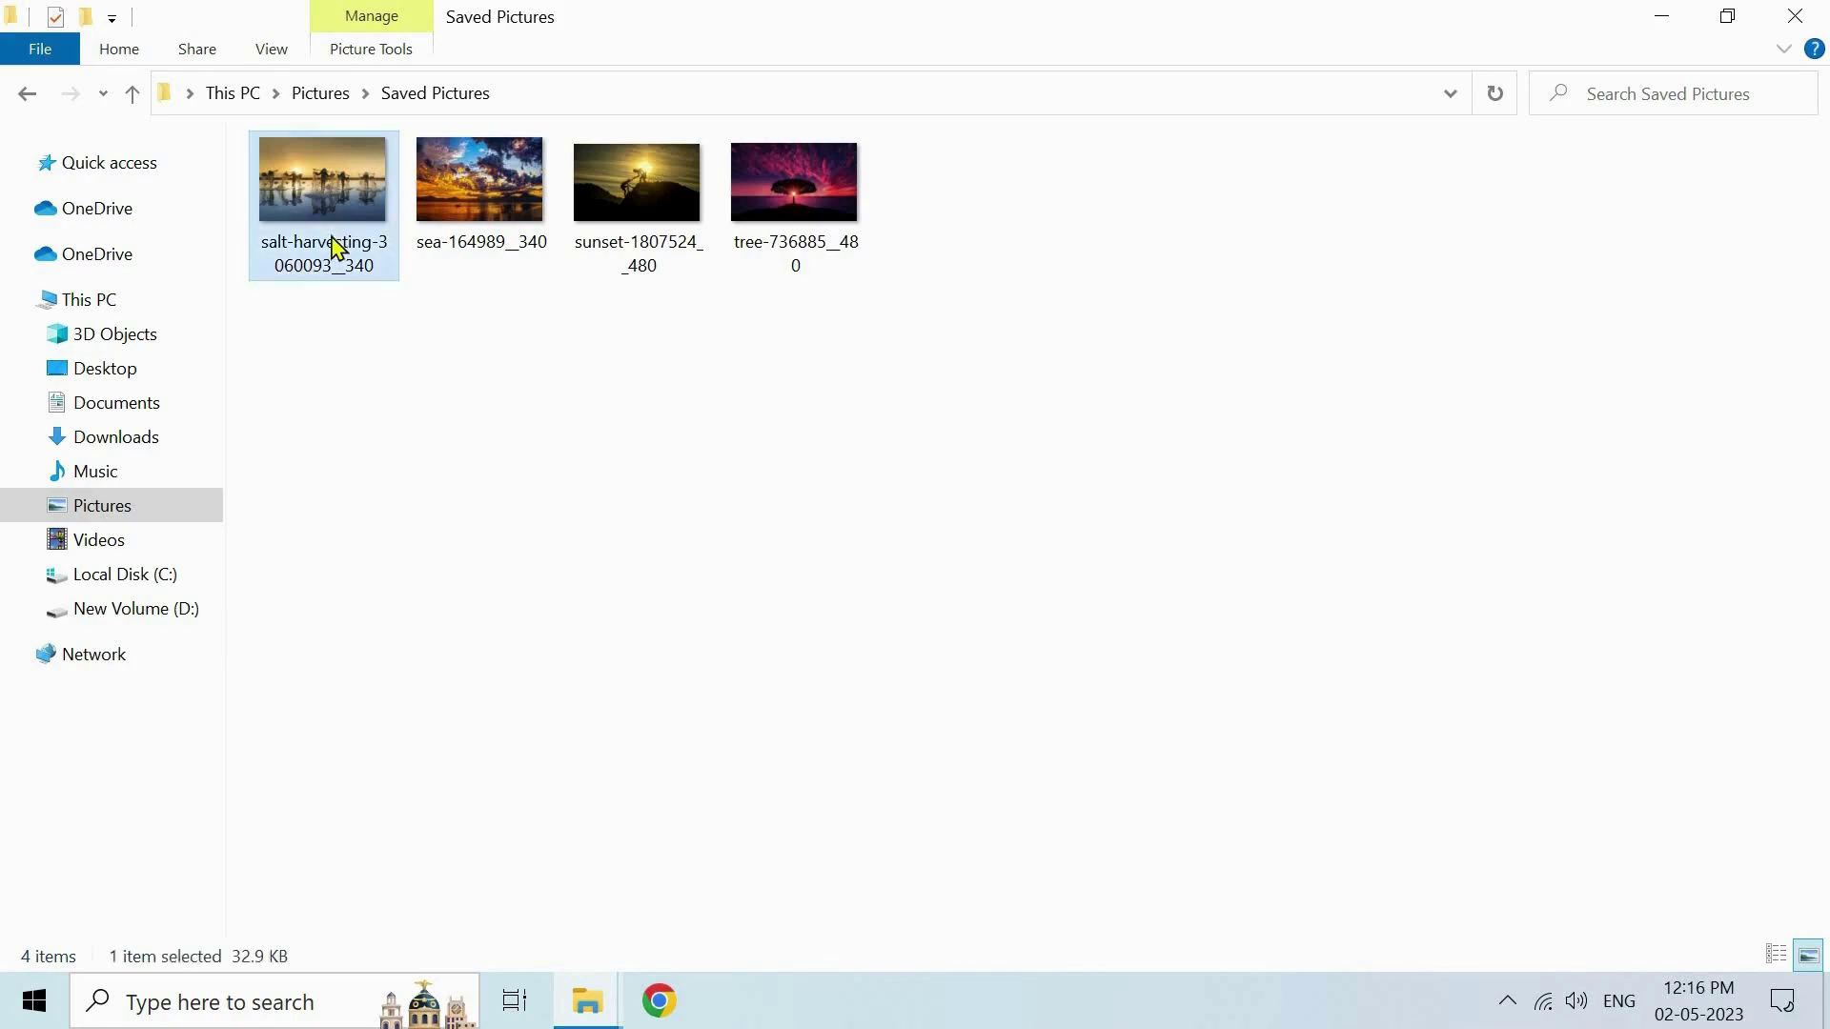
key(Delete)
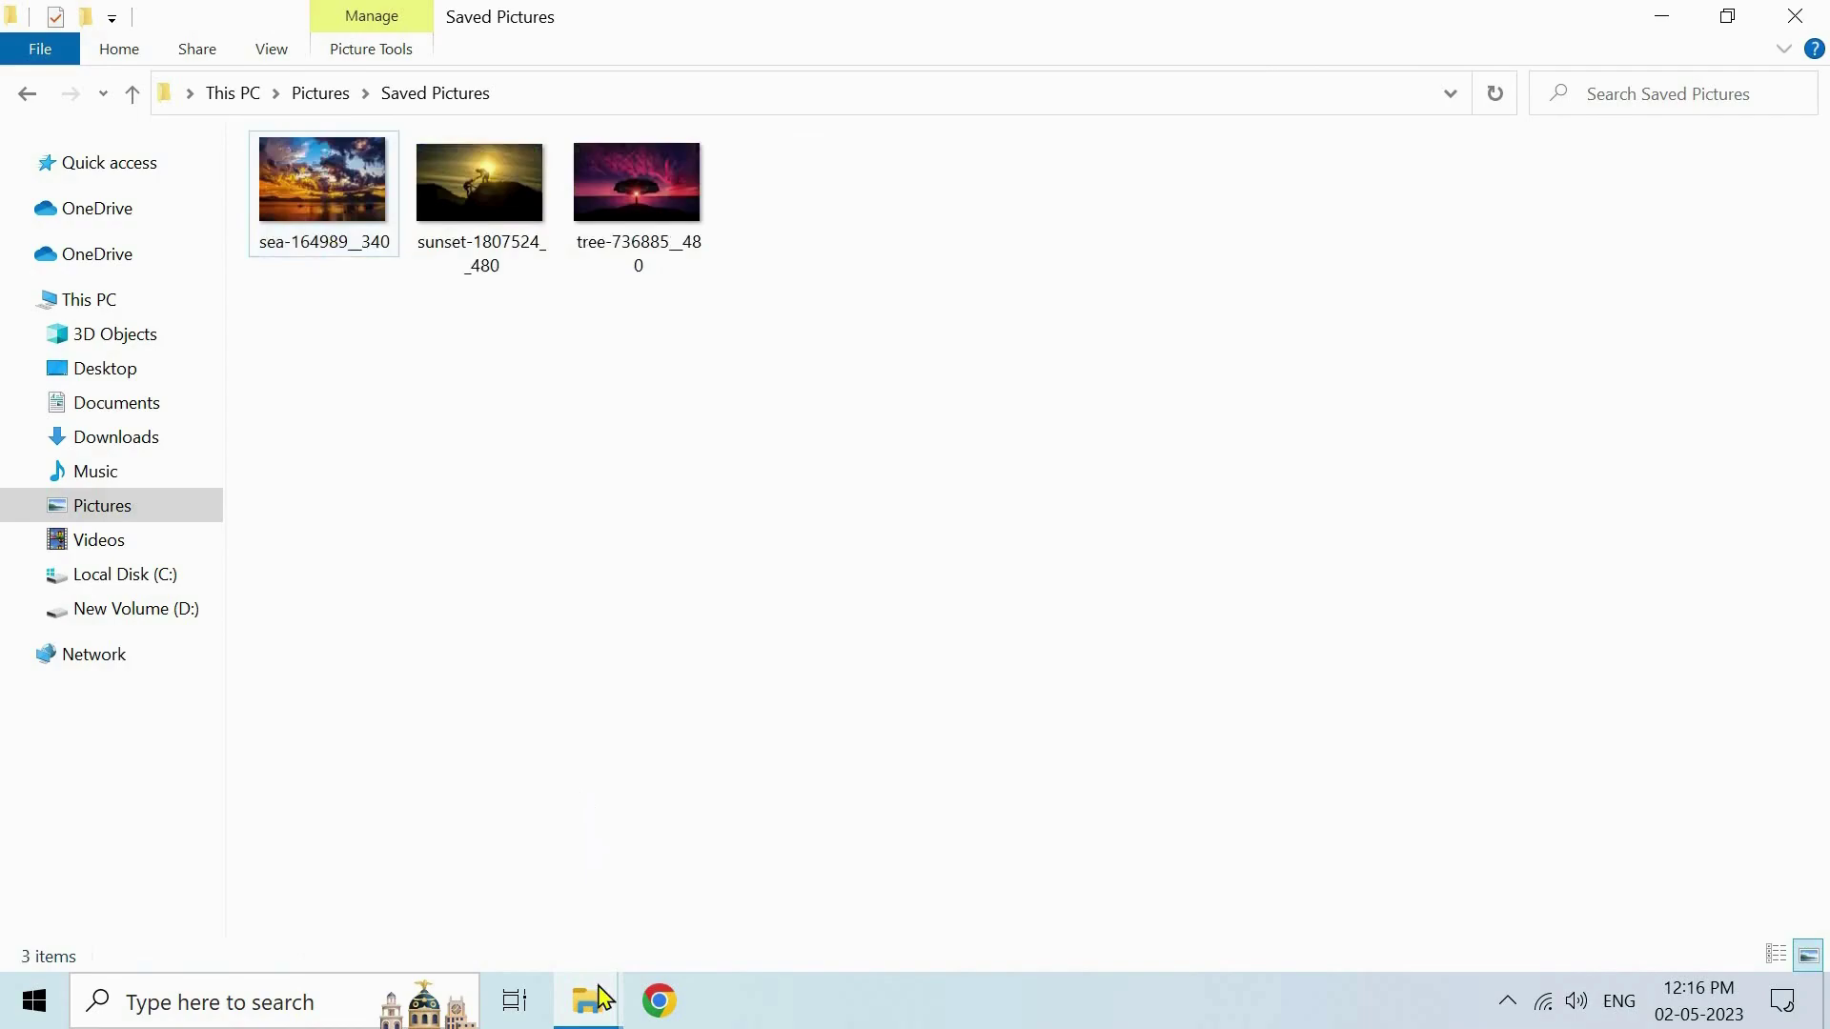
Restore the salt-harvesting-3060093__340 image from the Recycle Bin and check the Saved Pictures folder for it
mouse_move(599, 998)
click(645, 902)
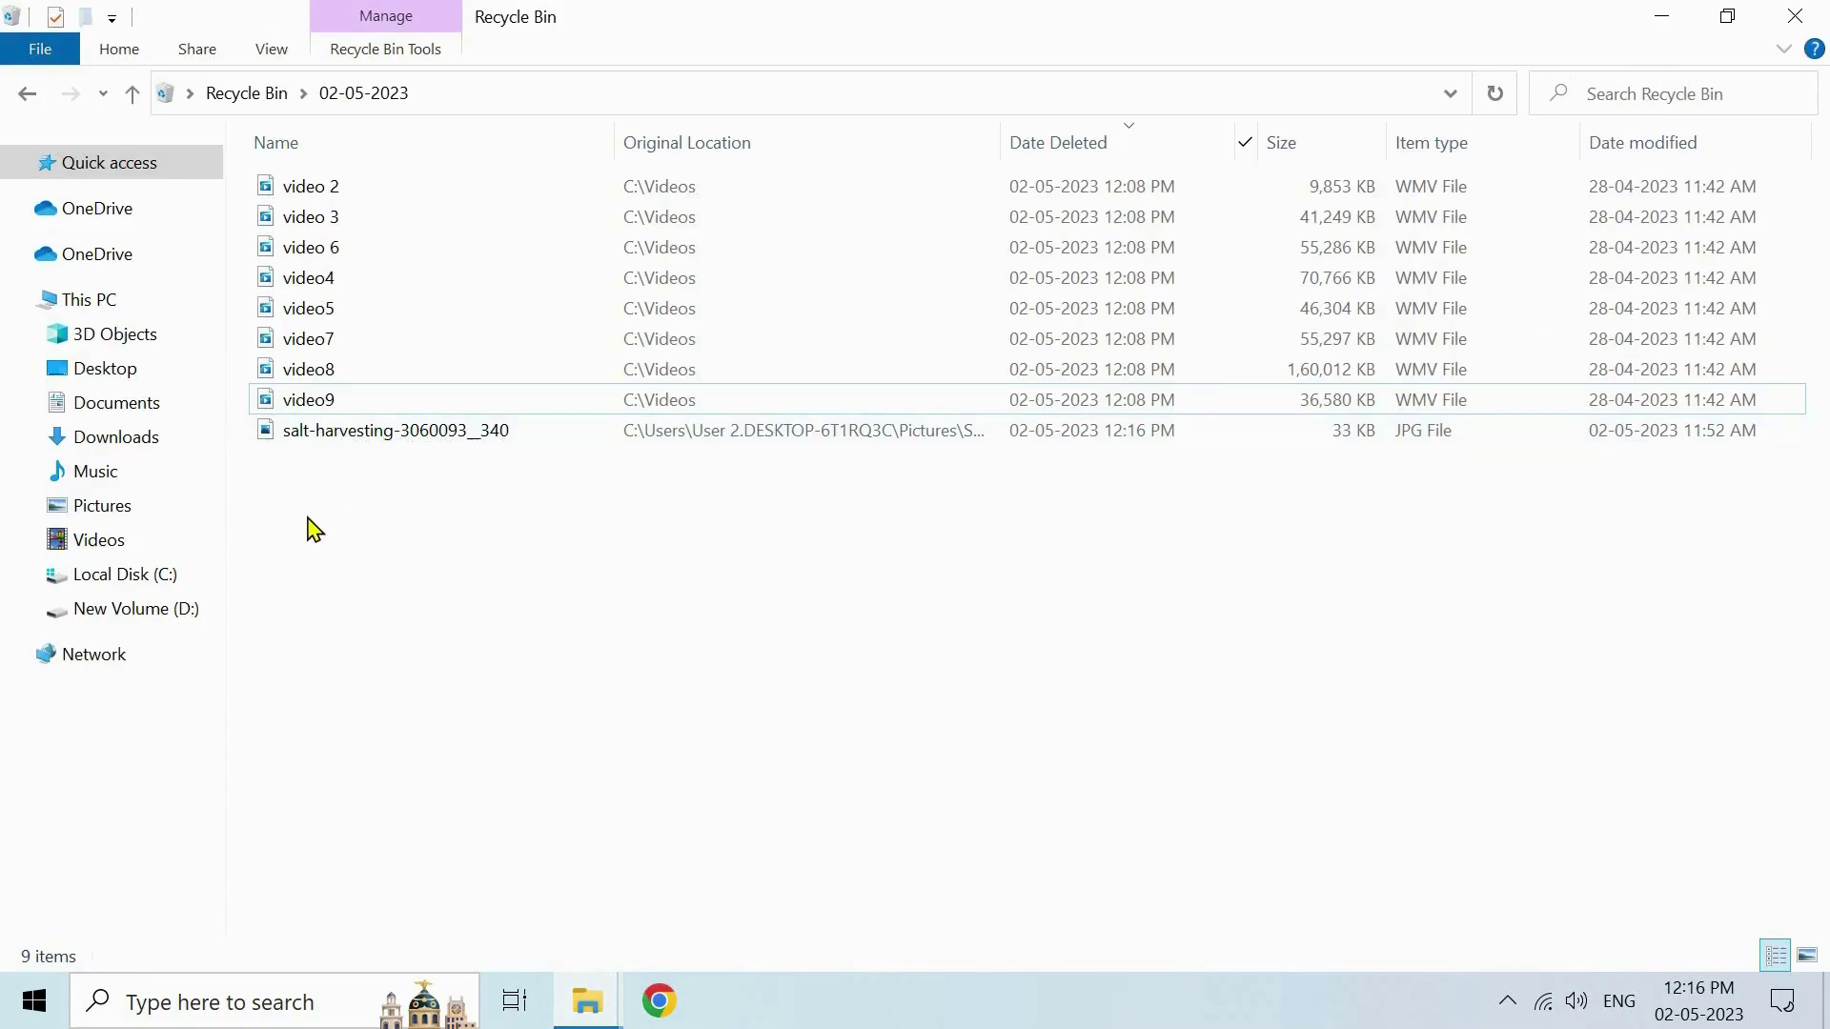
click(350, 436)
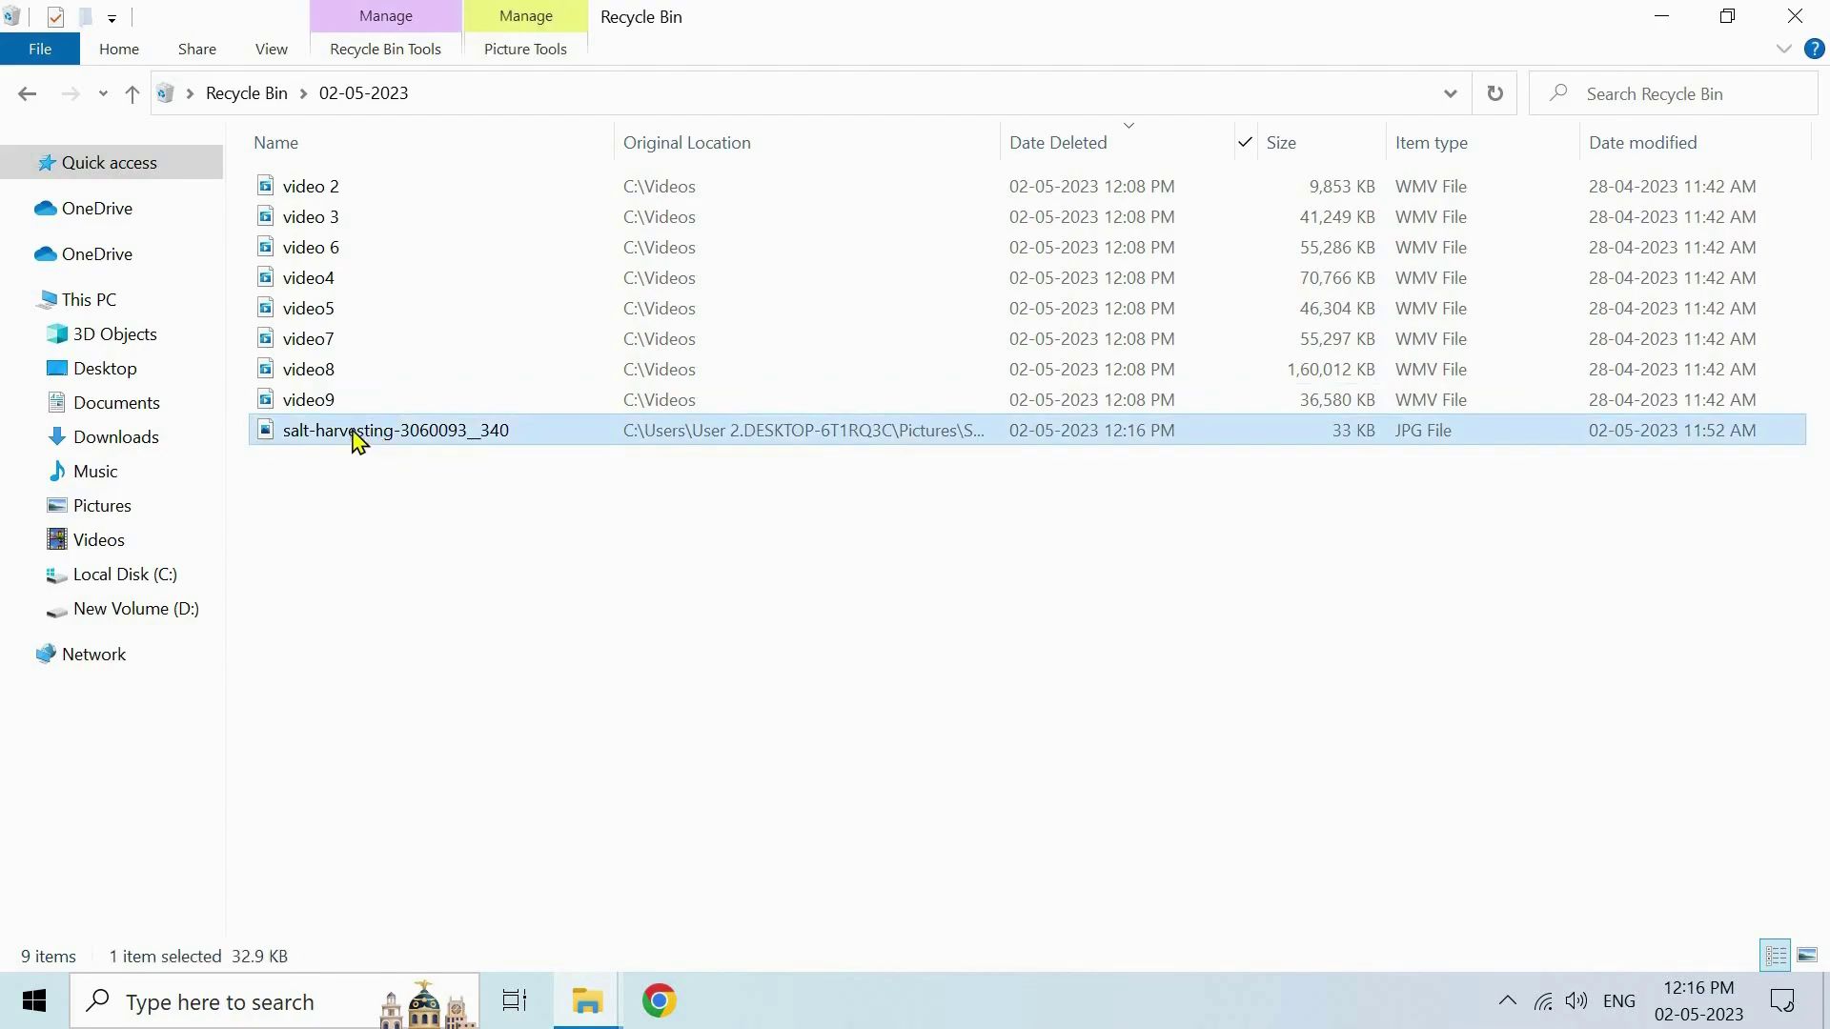
right_click(359, 440)
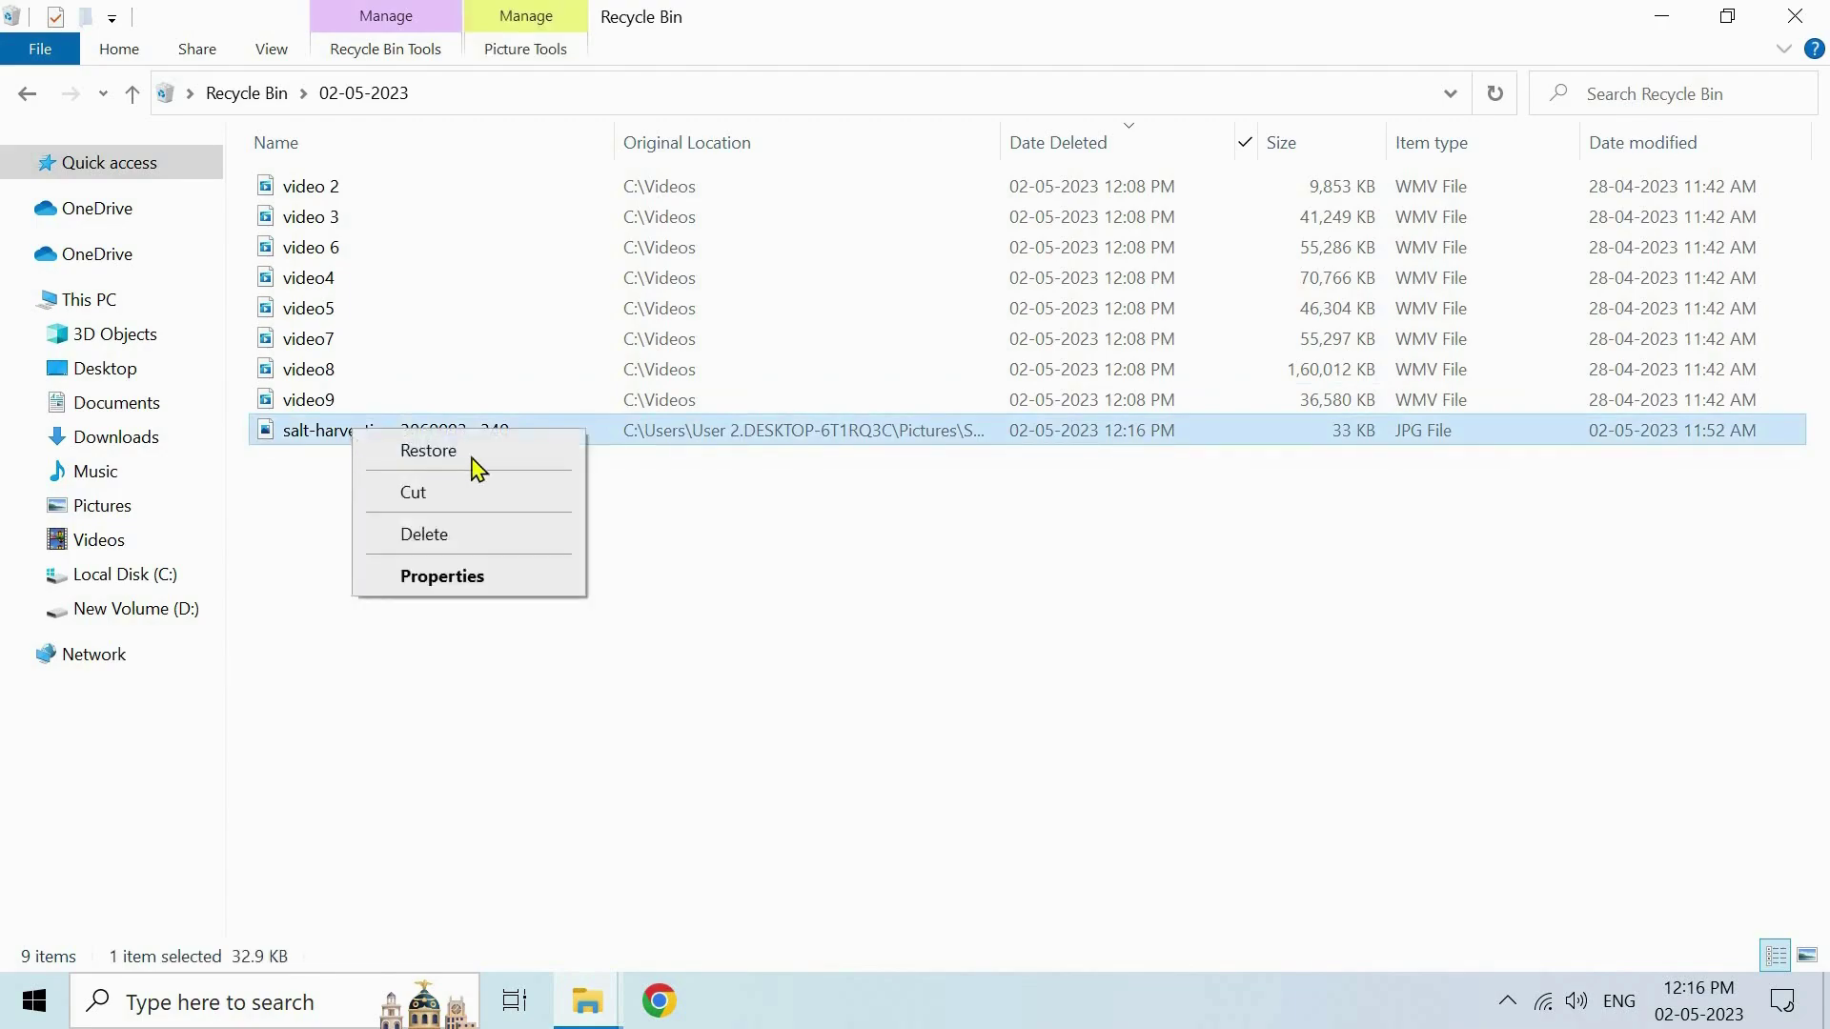
click(428, 455)
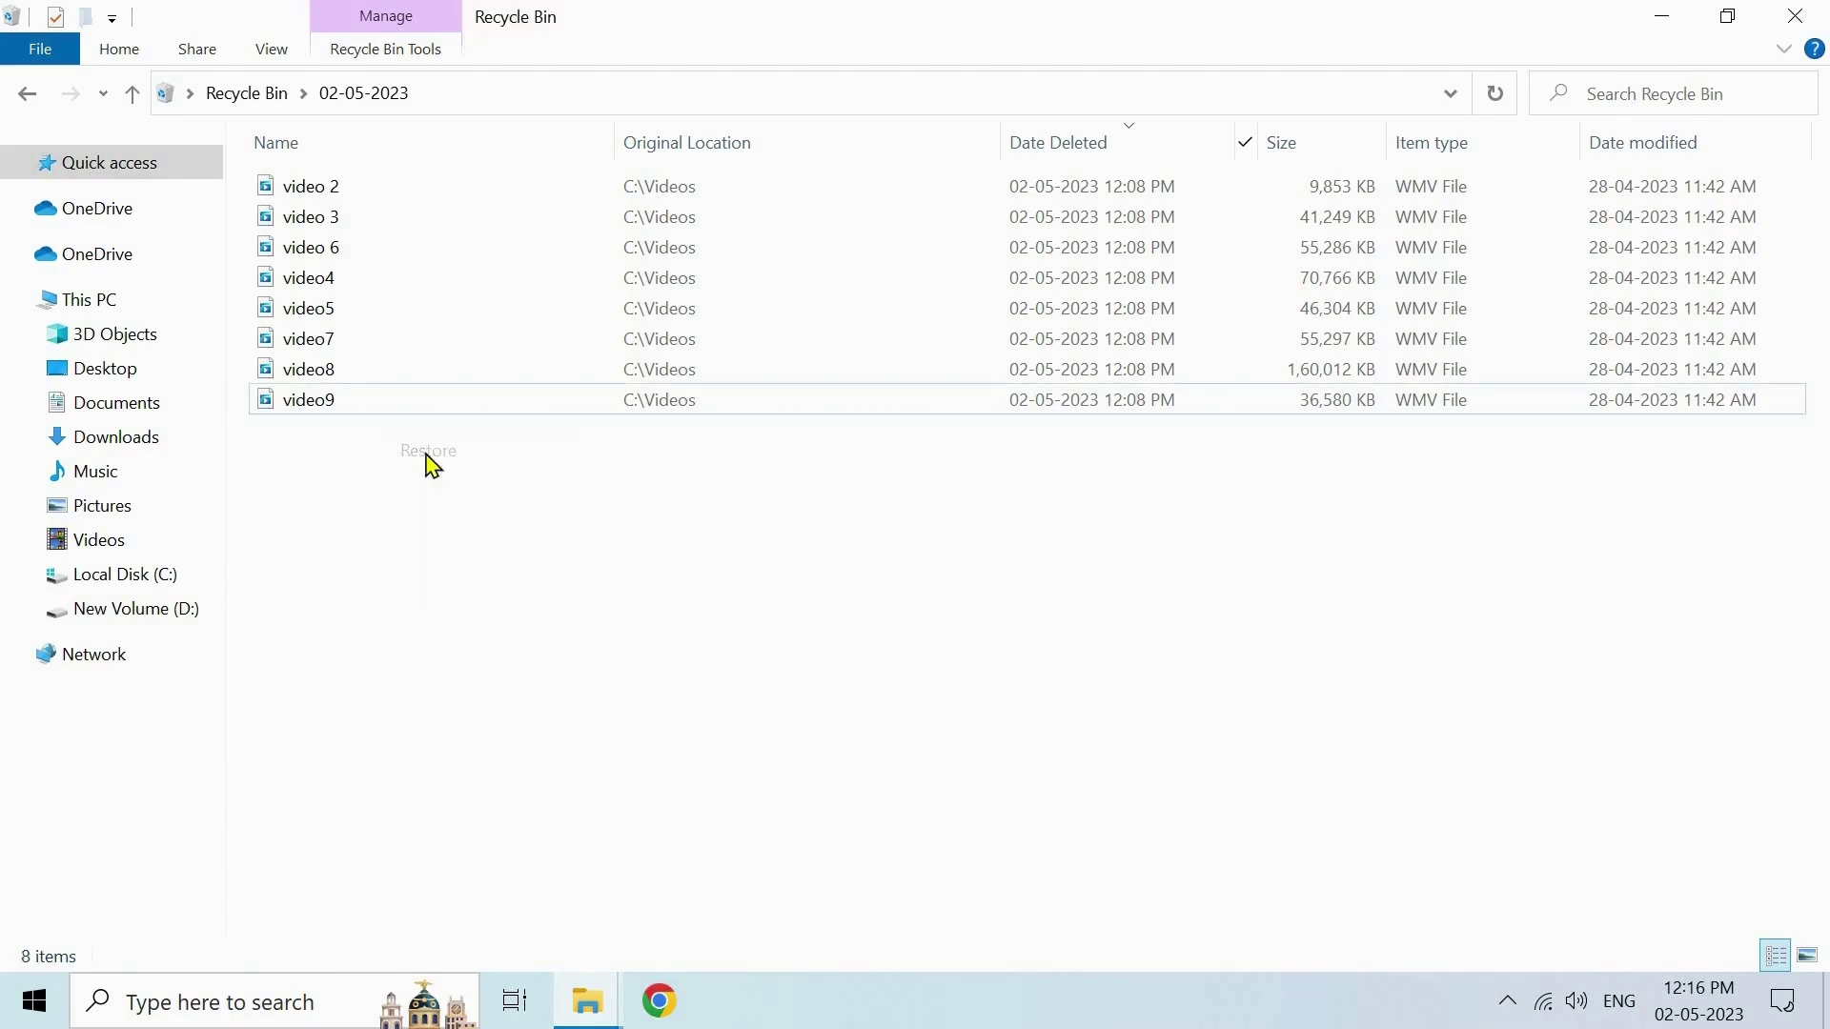
mouse_move(597, 1008)
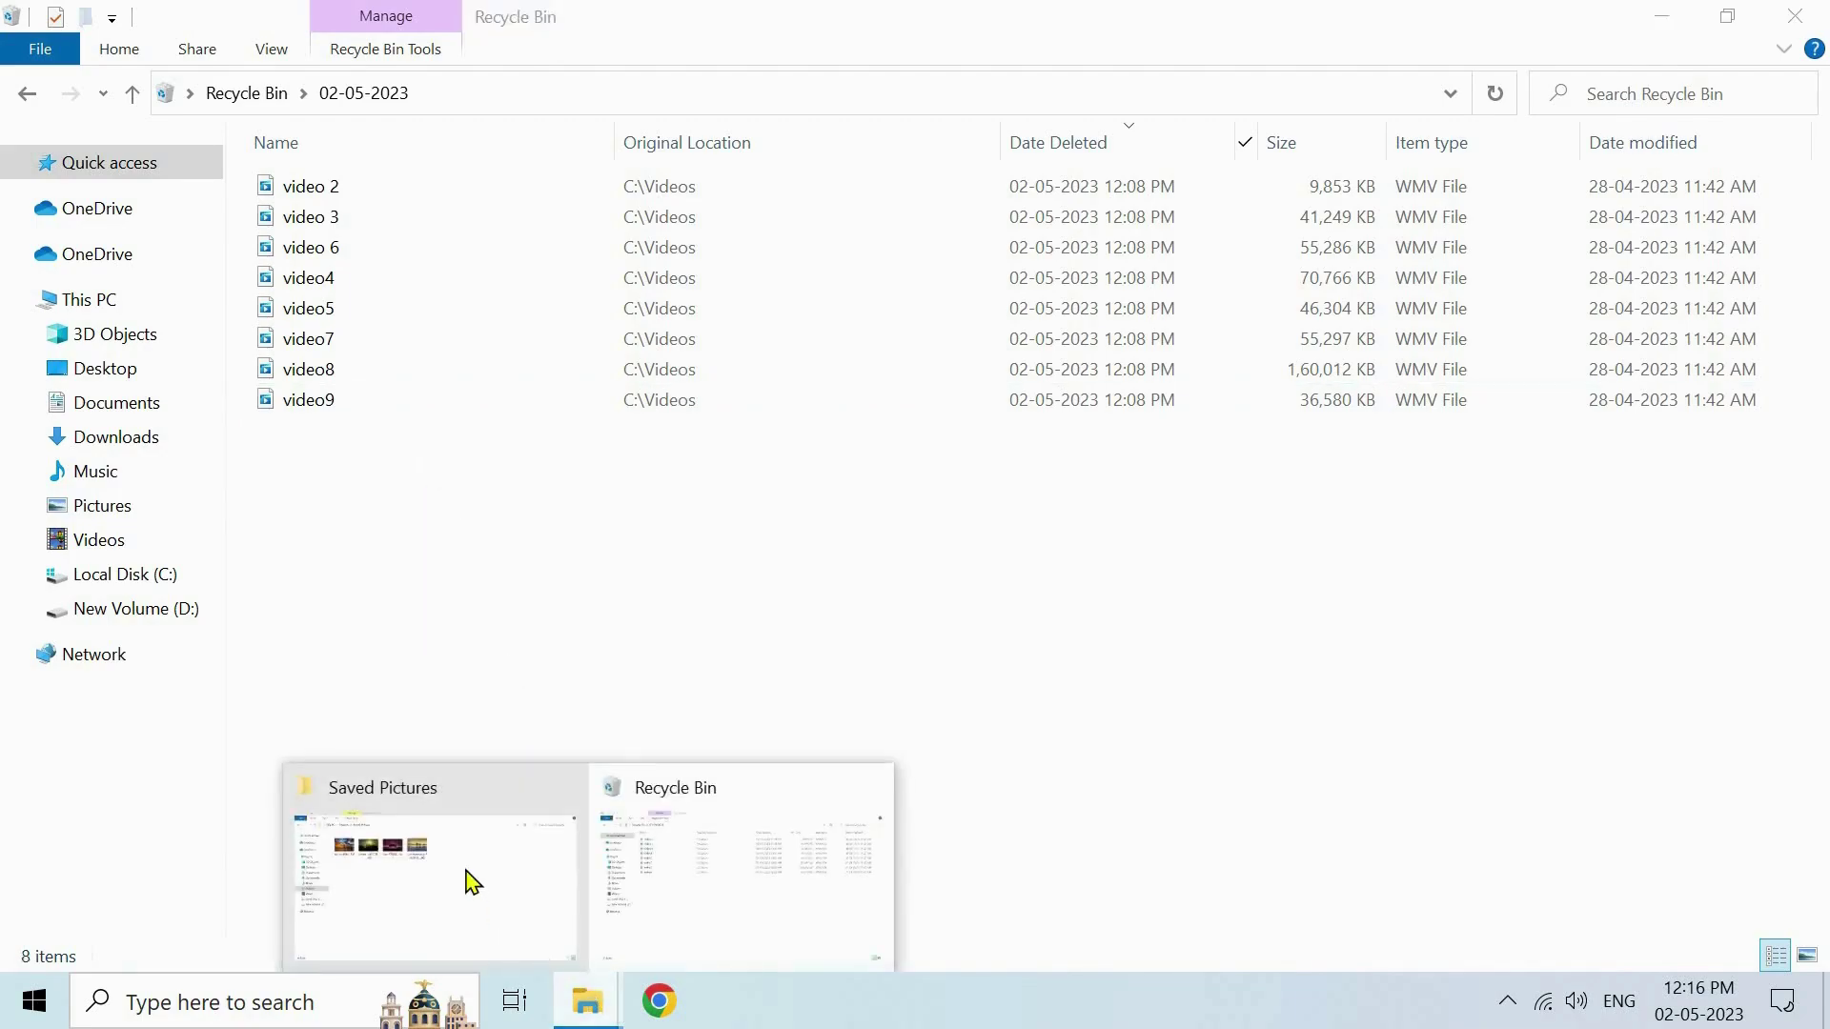
click(470, 877)
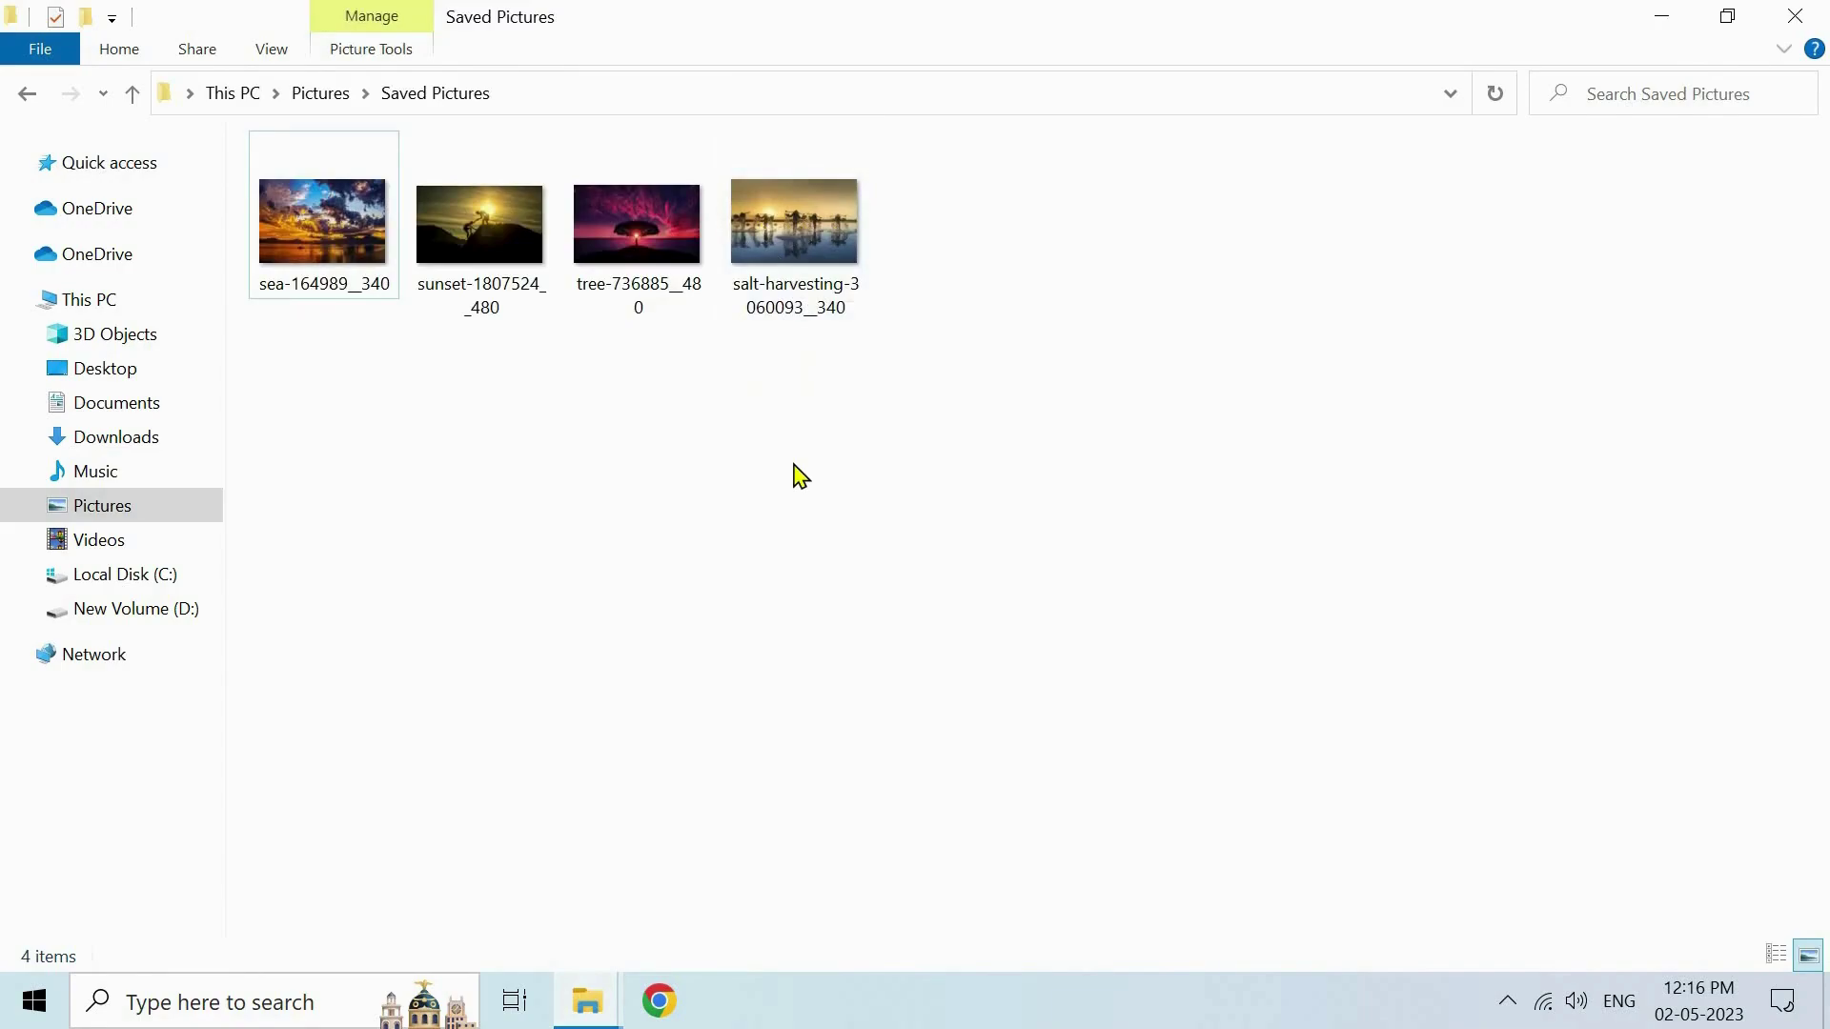
Select video9, video8, video7, video4 and video 6 together in the Recycle Bin and bring up their Restore option
click(605, 983)
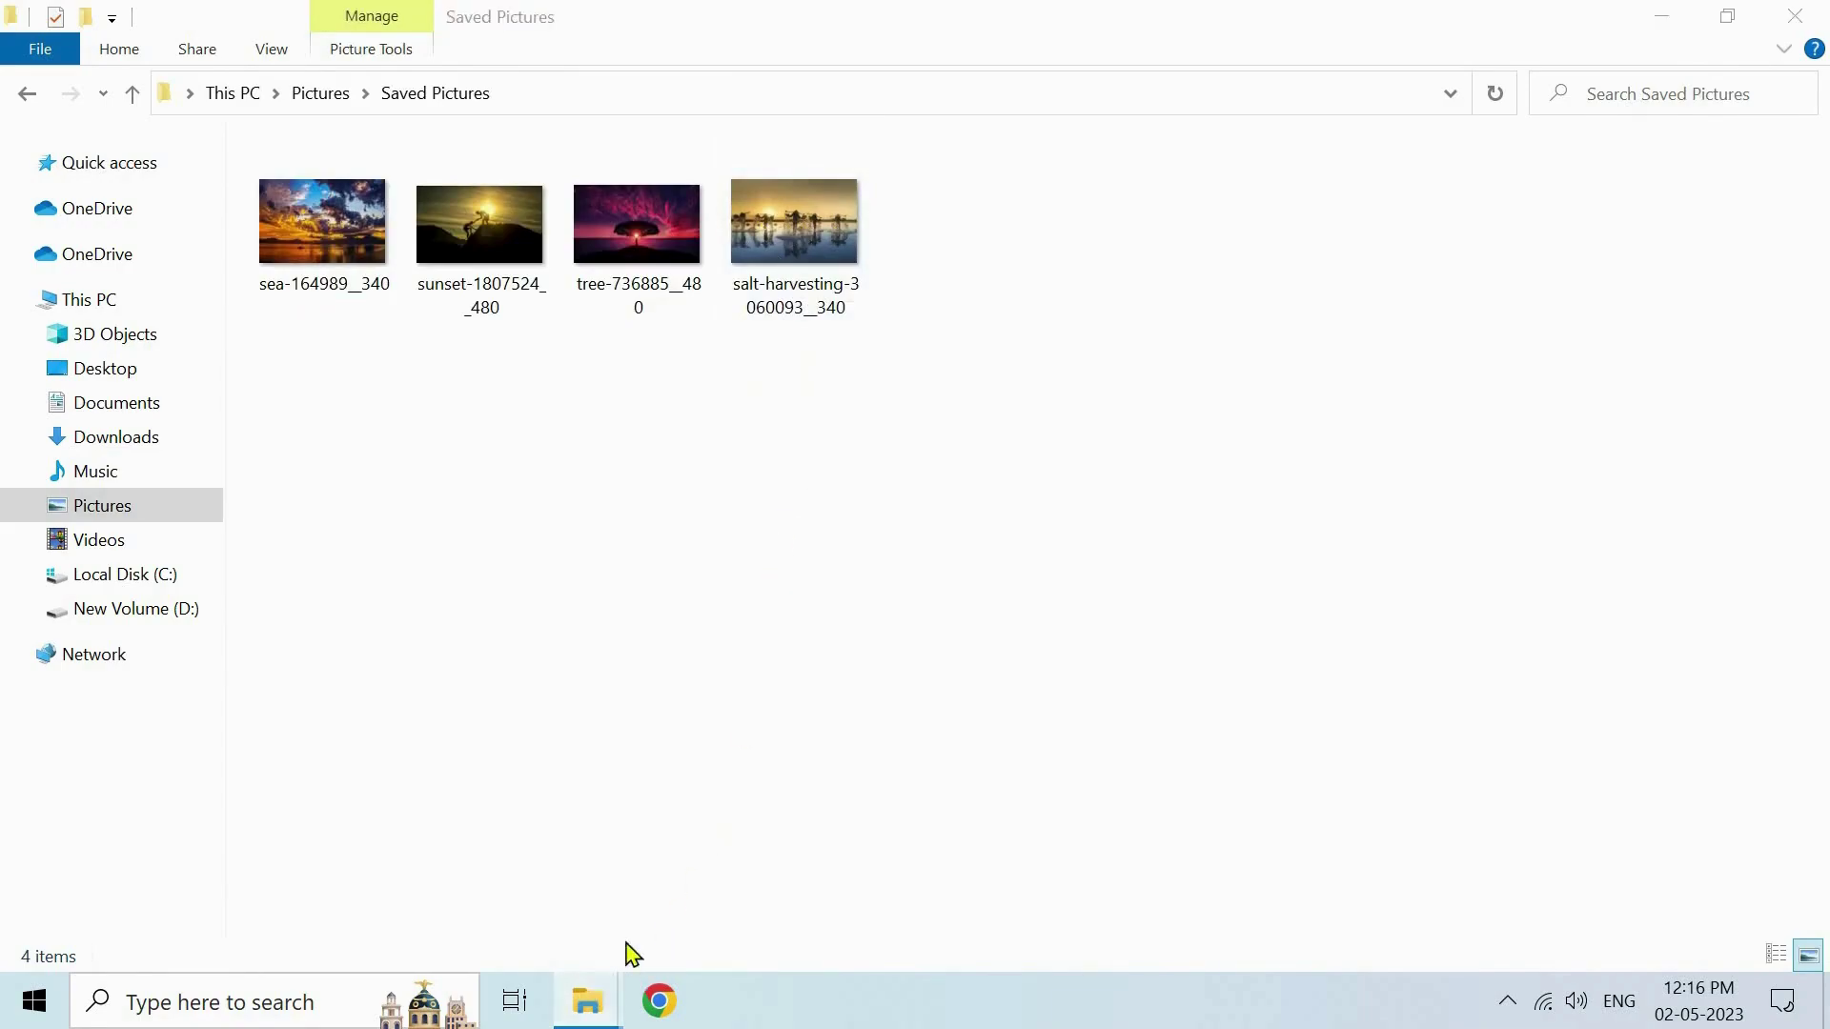
click(666, 890)
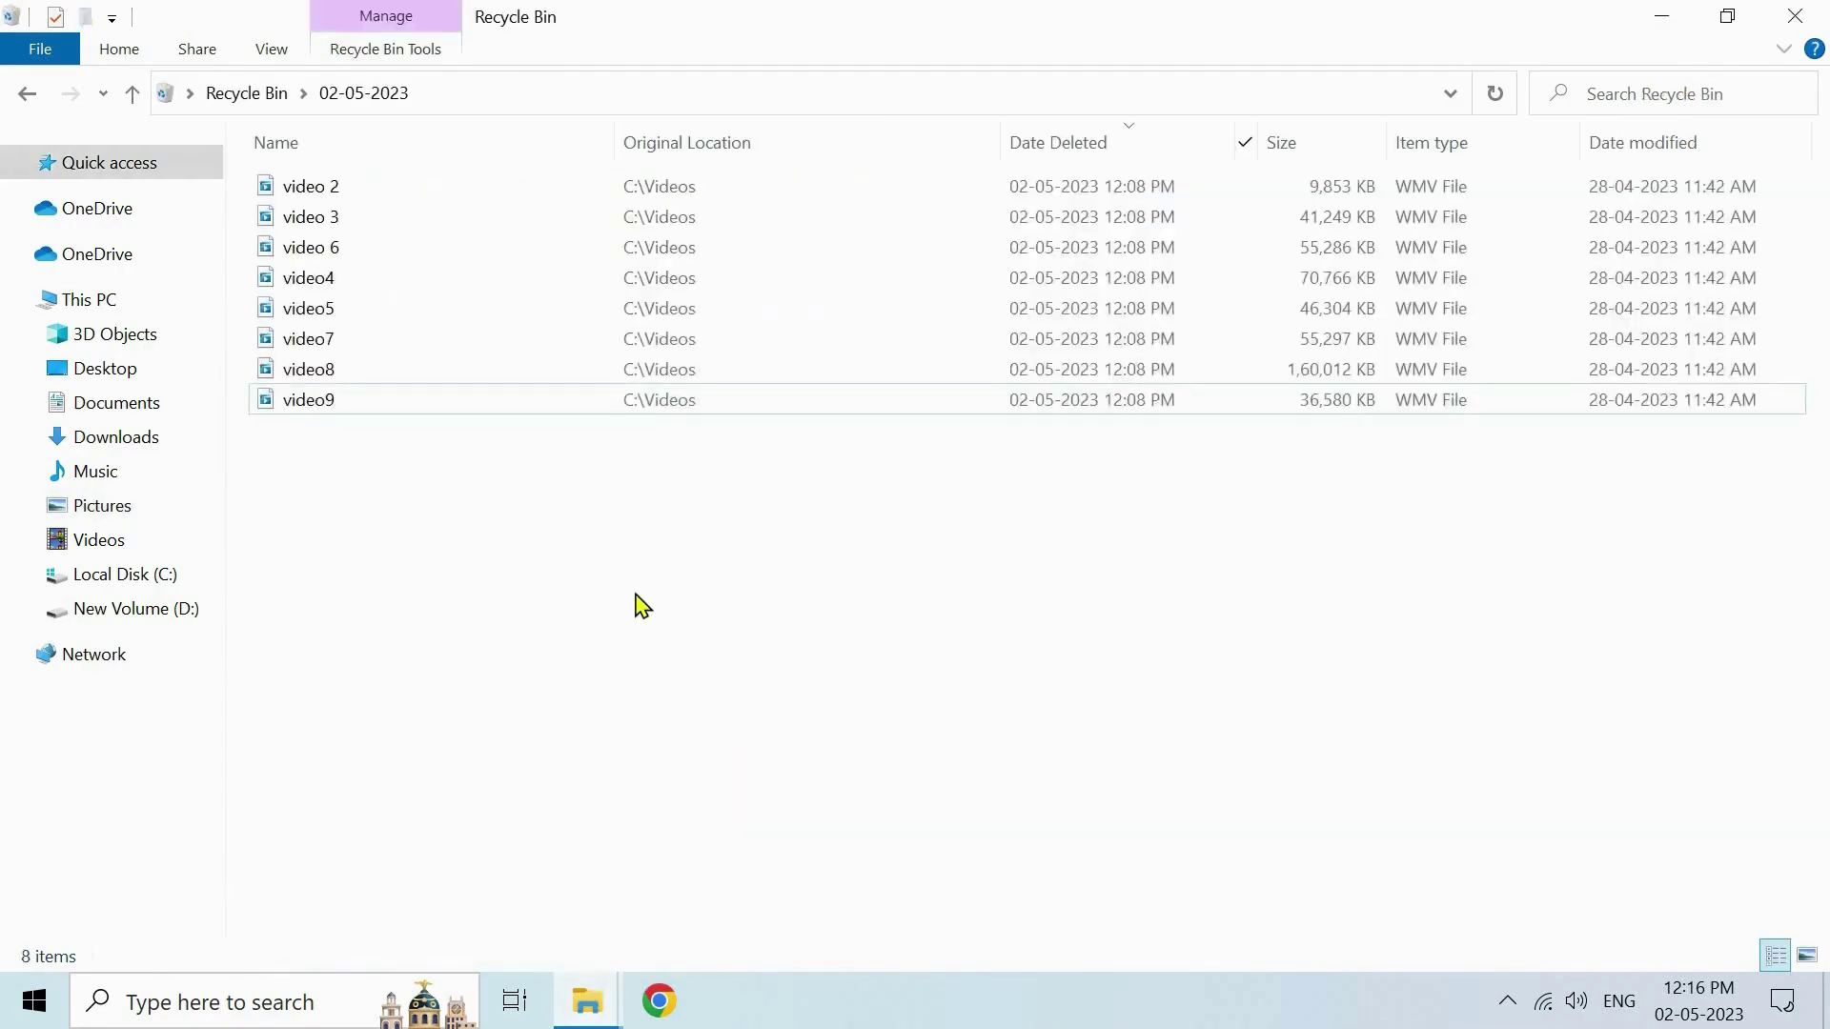
click(556, 407)
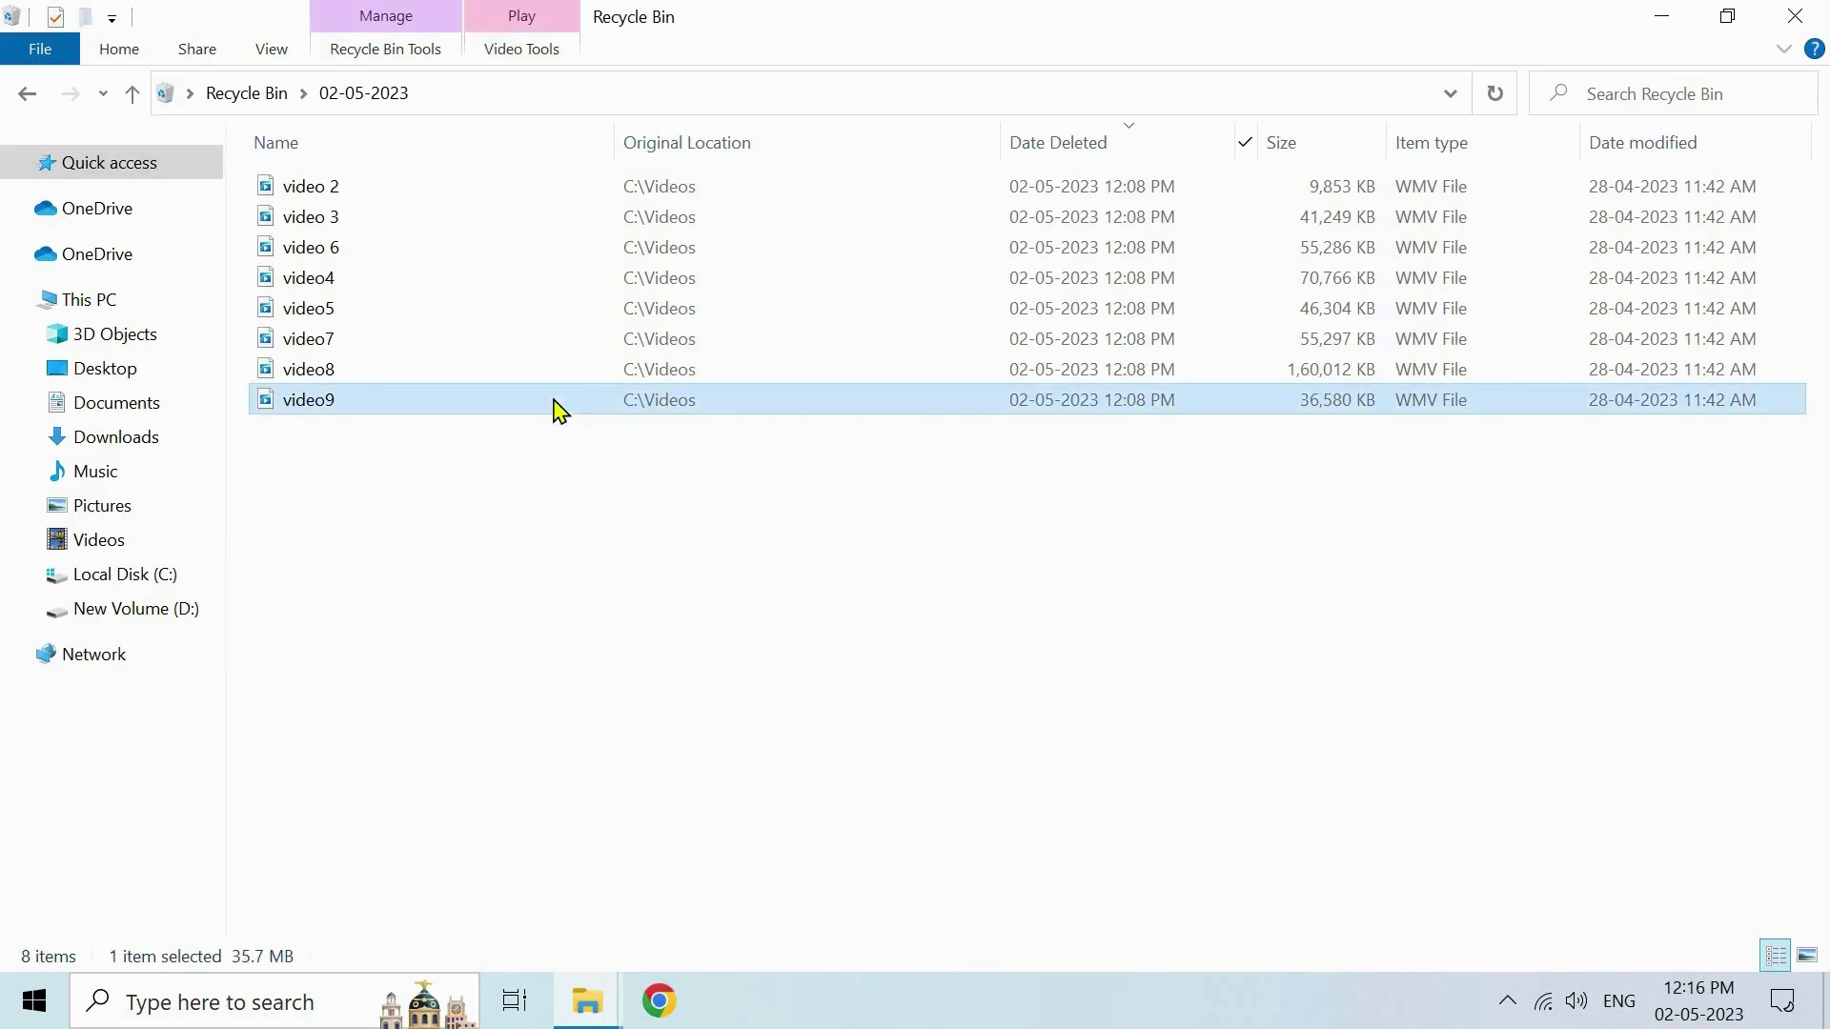
ctrl+click(558, 373)
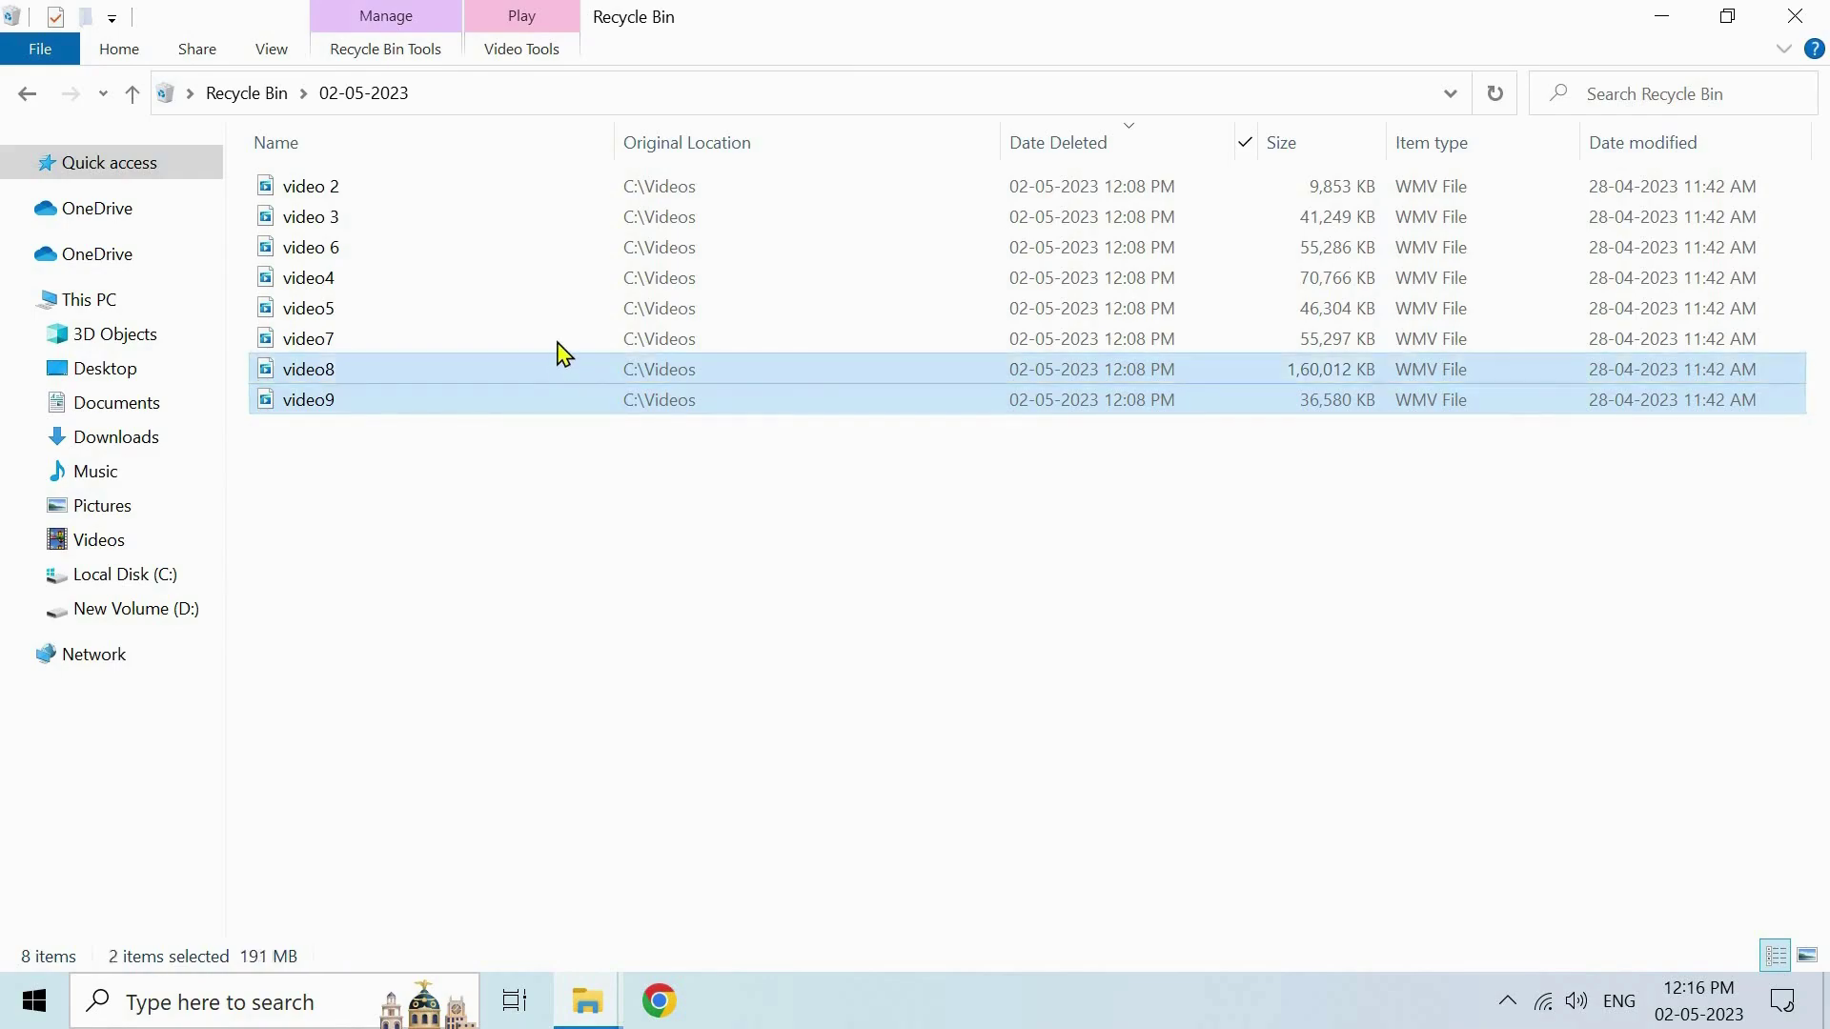
ctrl+click(560, 344)
ctrl+click(565, 282)
ctrl+click(566, 251)
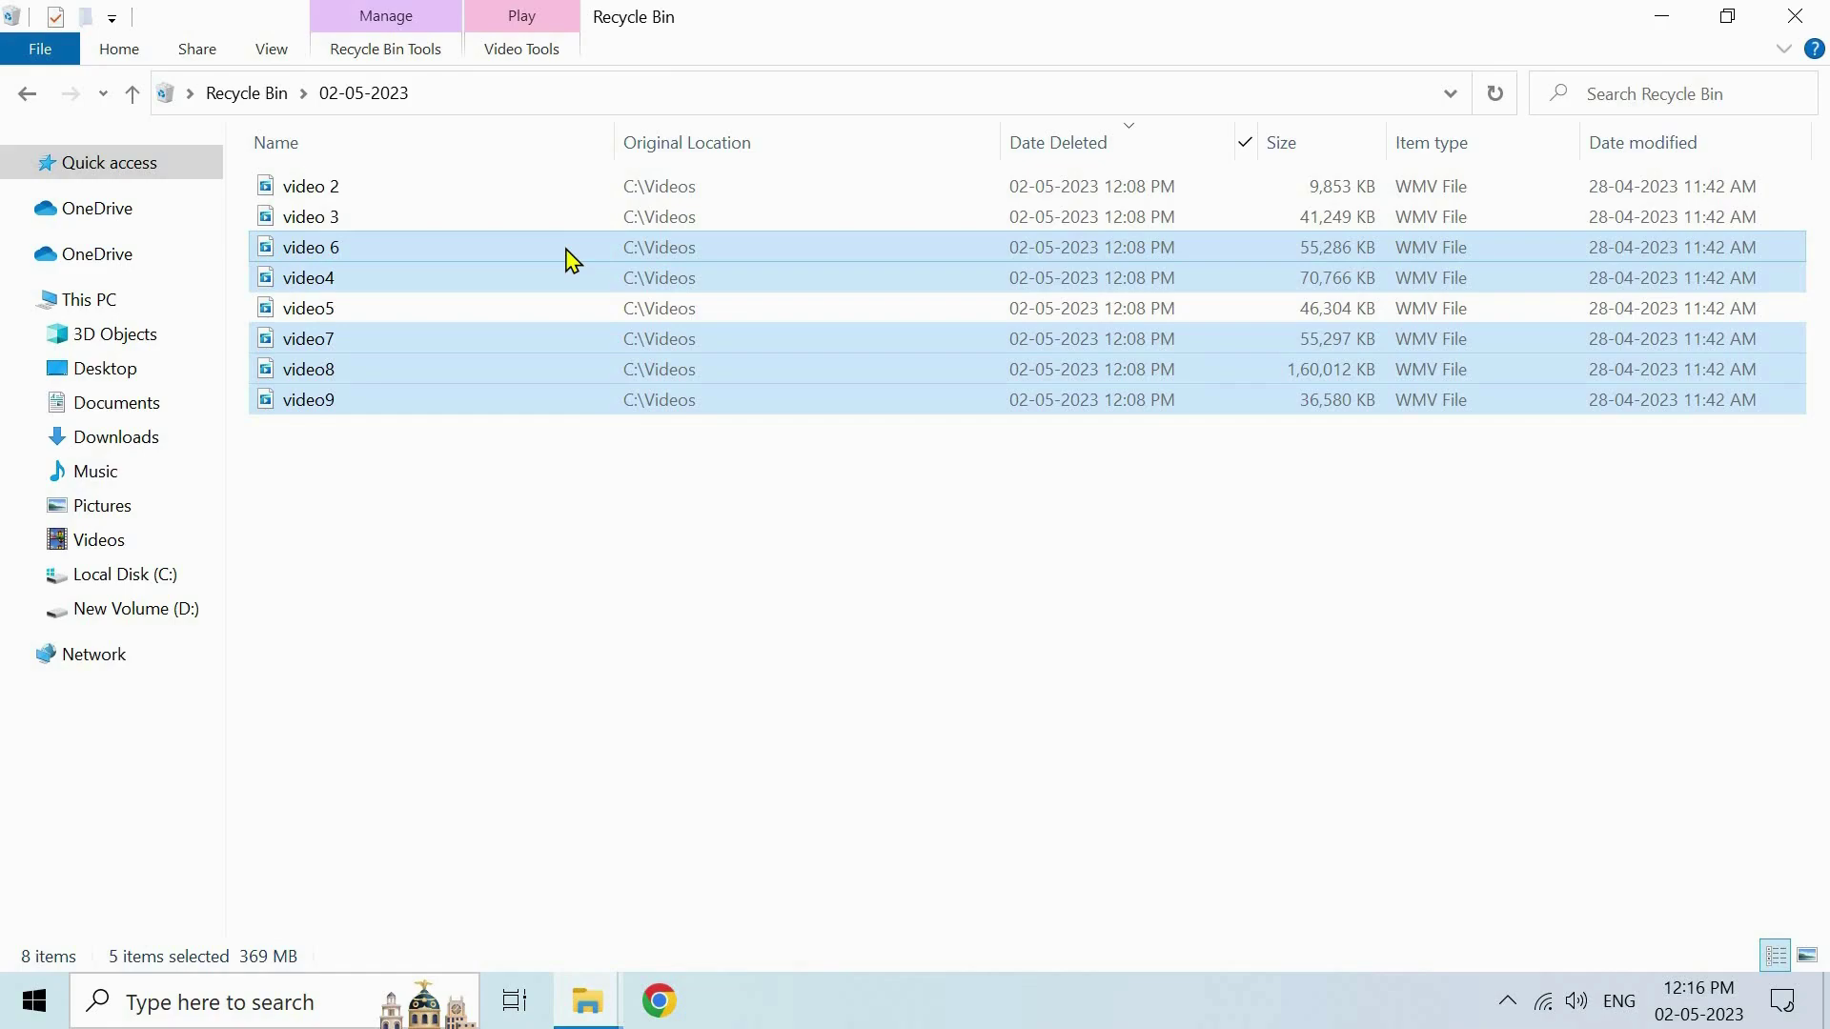
right_click(565, 249)
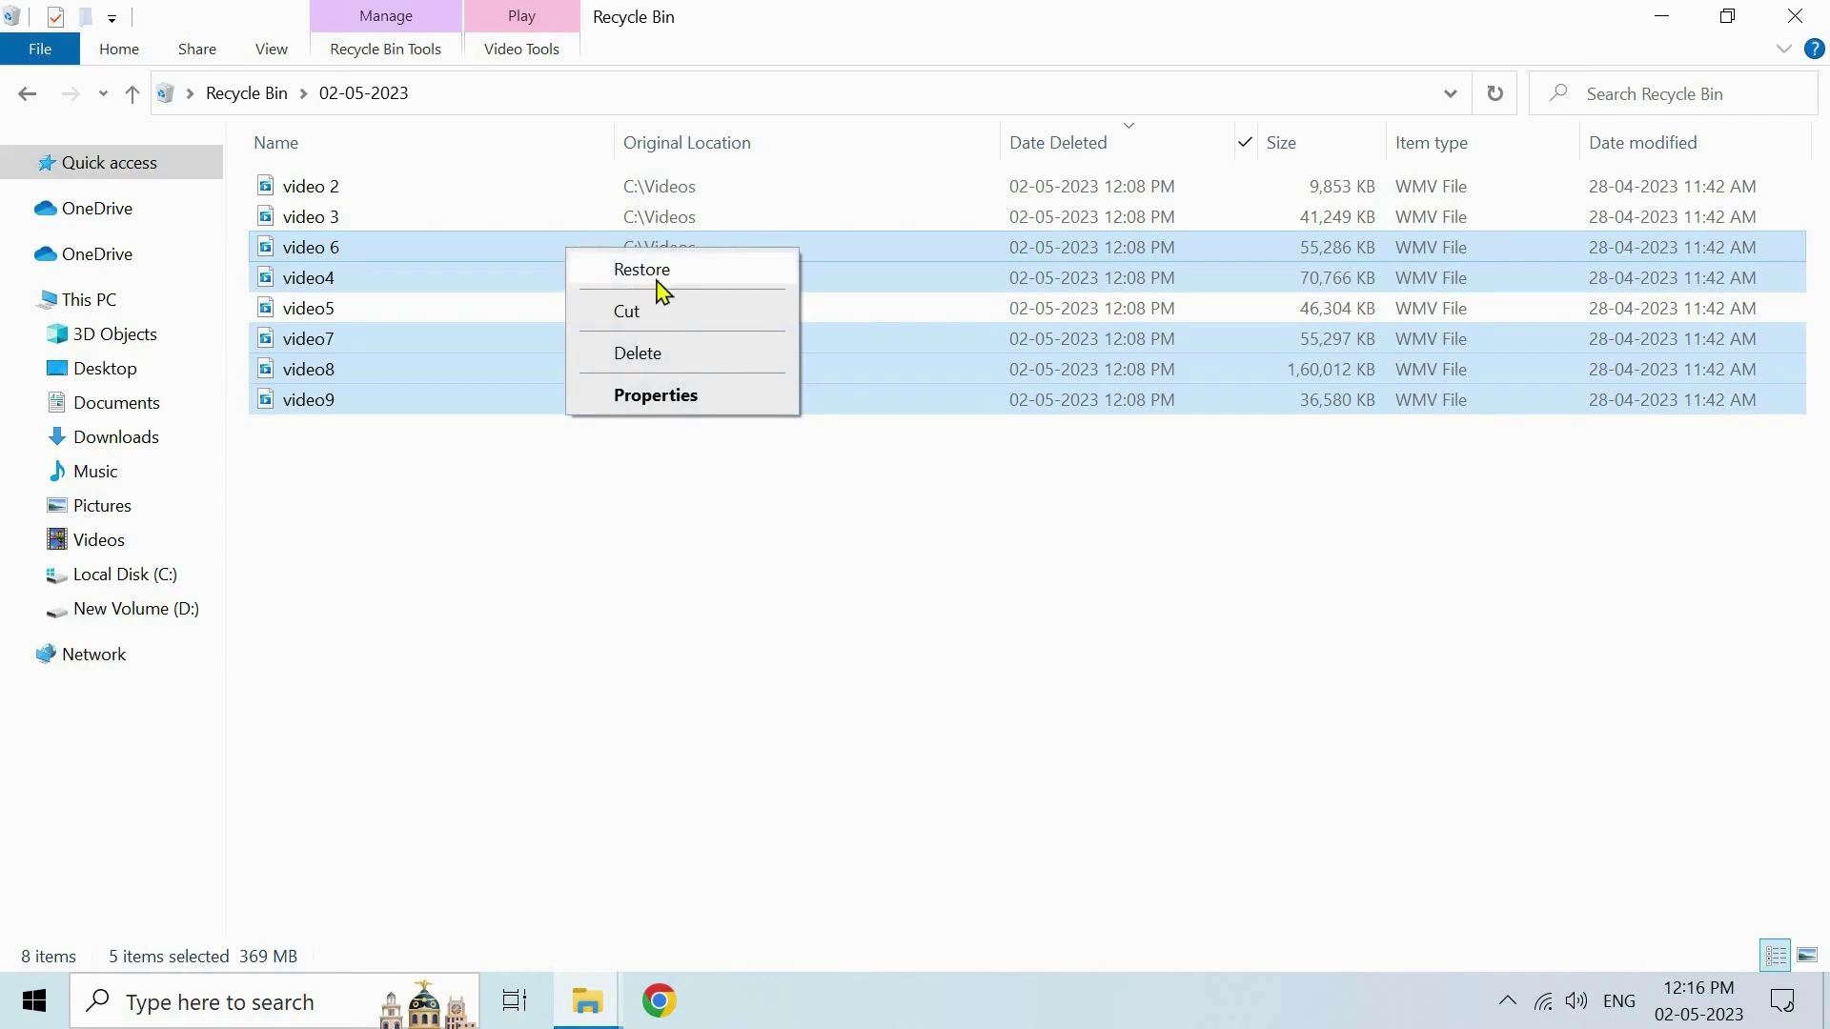
click(686, 496)
click(692, 500)
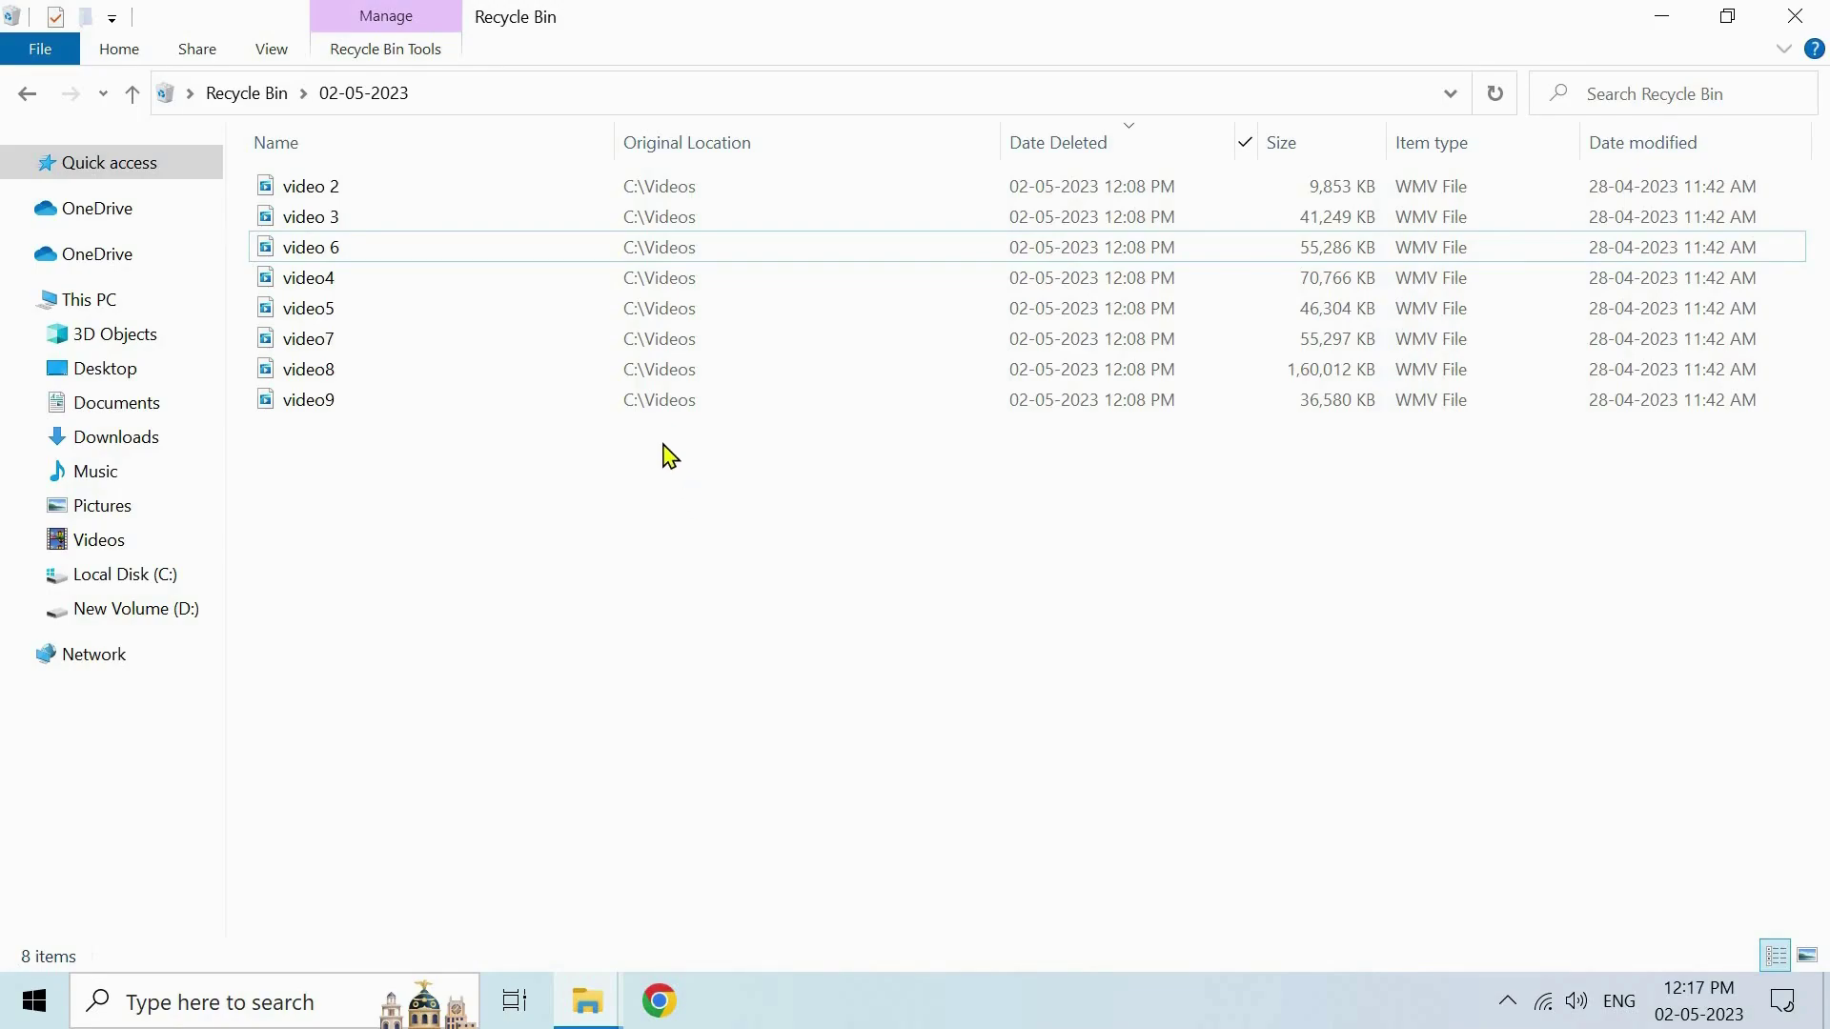
Select every video file deleted on 02-05-2023 in the Recycle Bin and bring up the Restore option
key(ctrl+a)
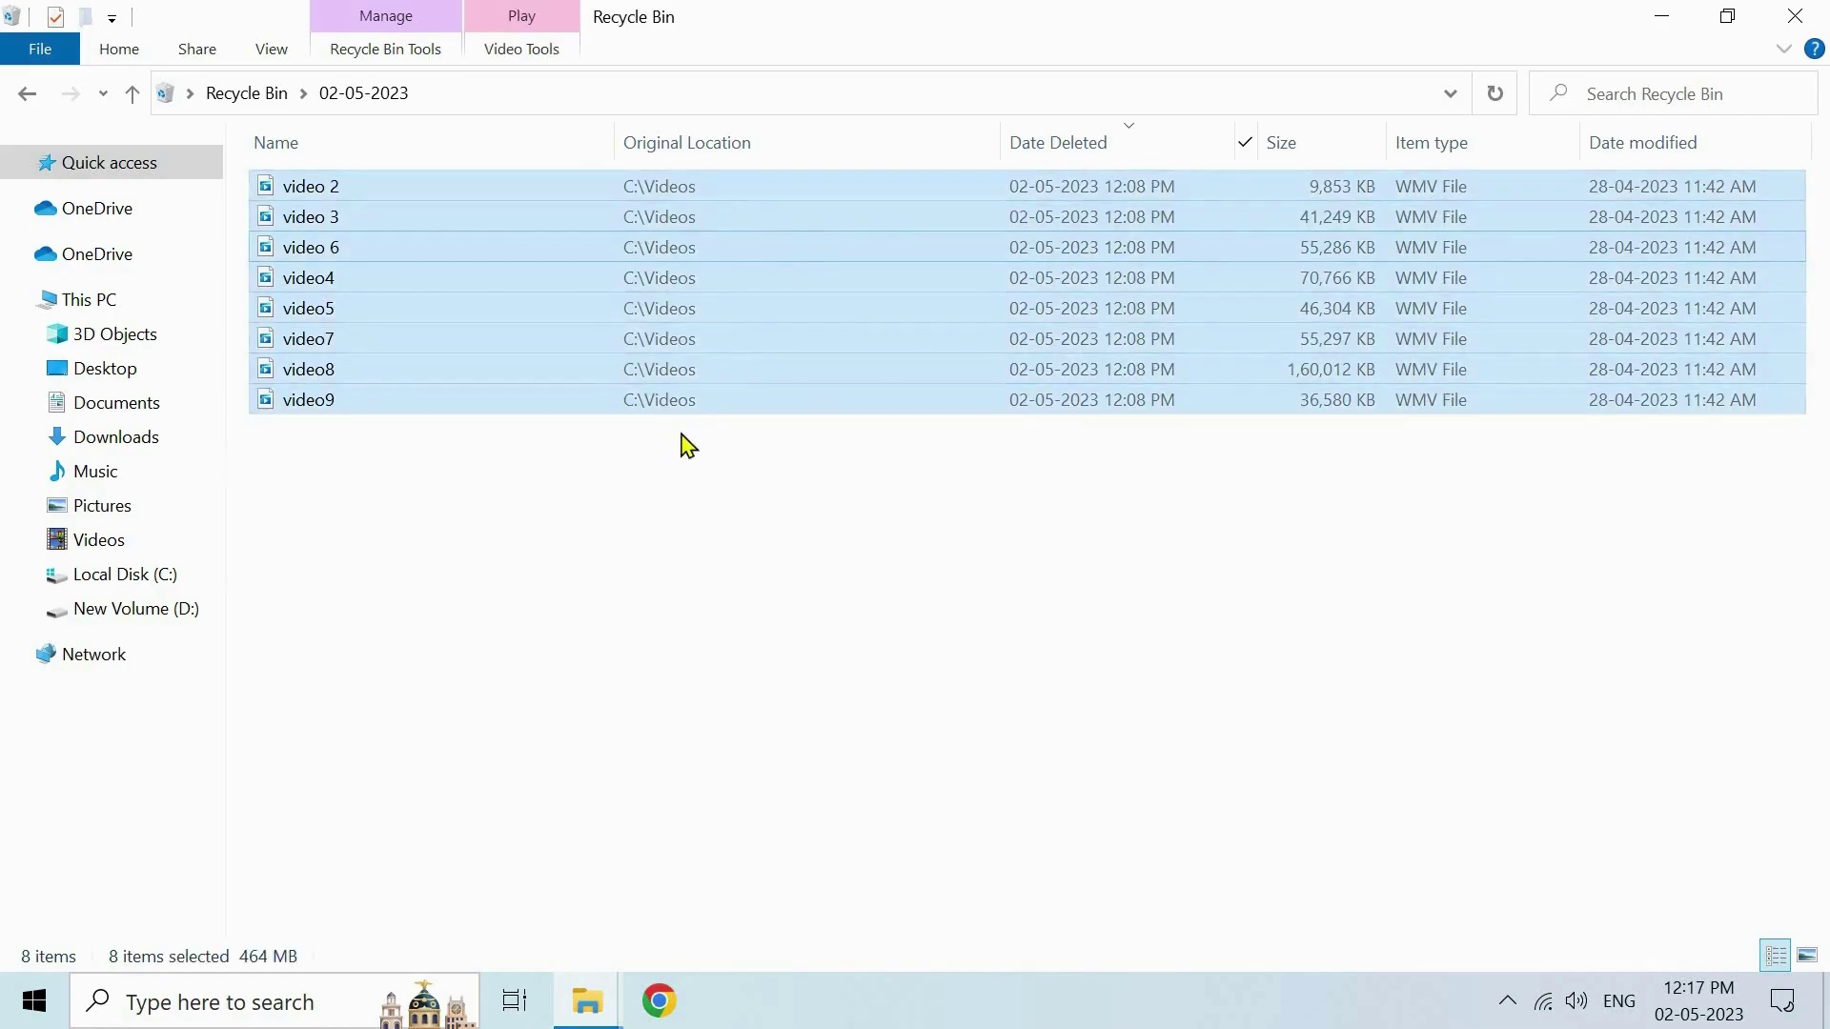
right_click(735, 317)
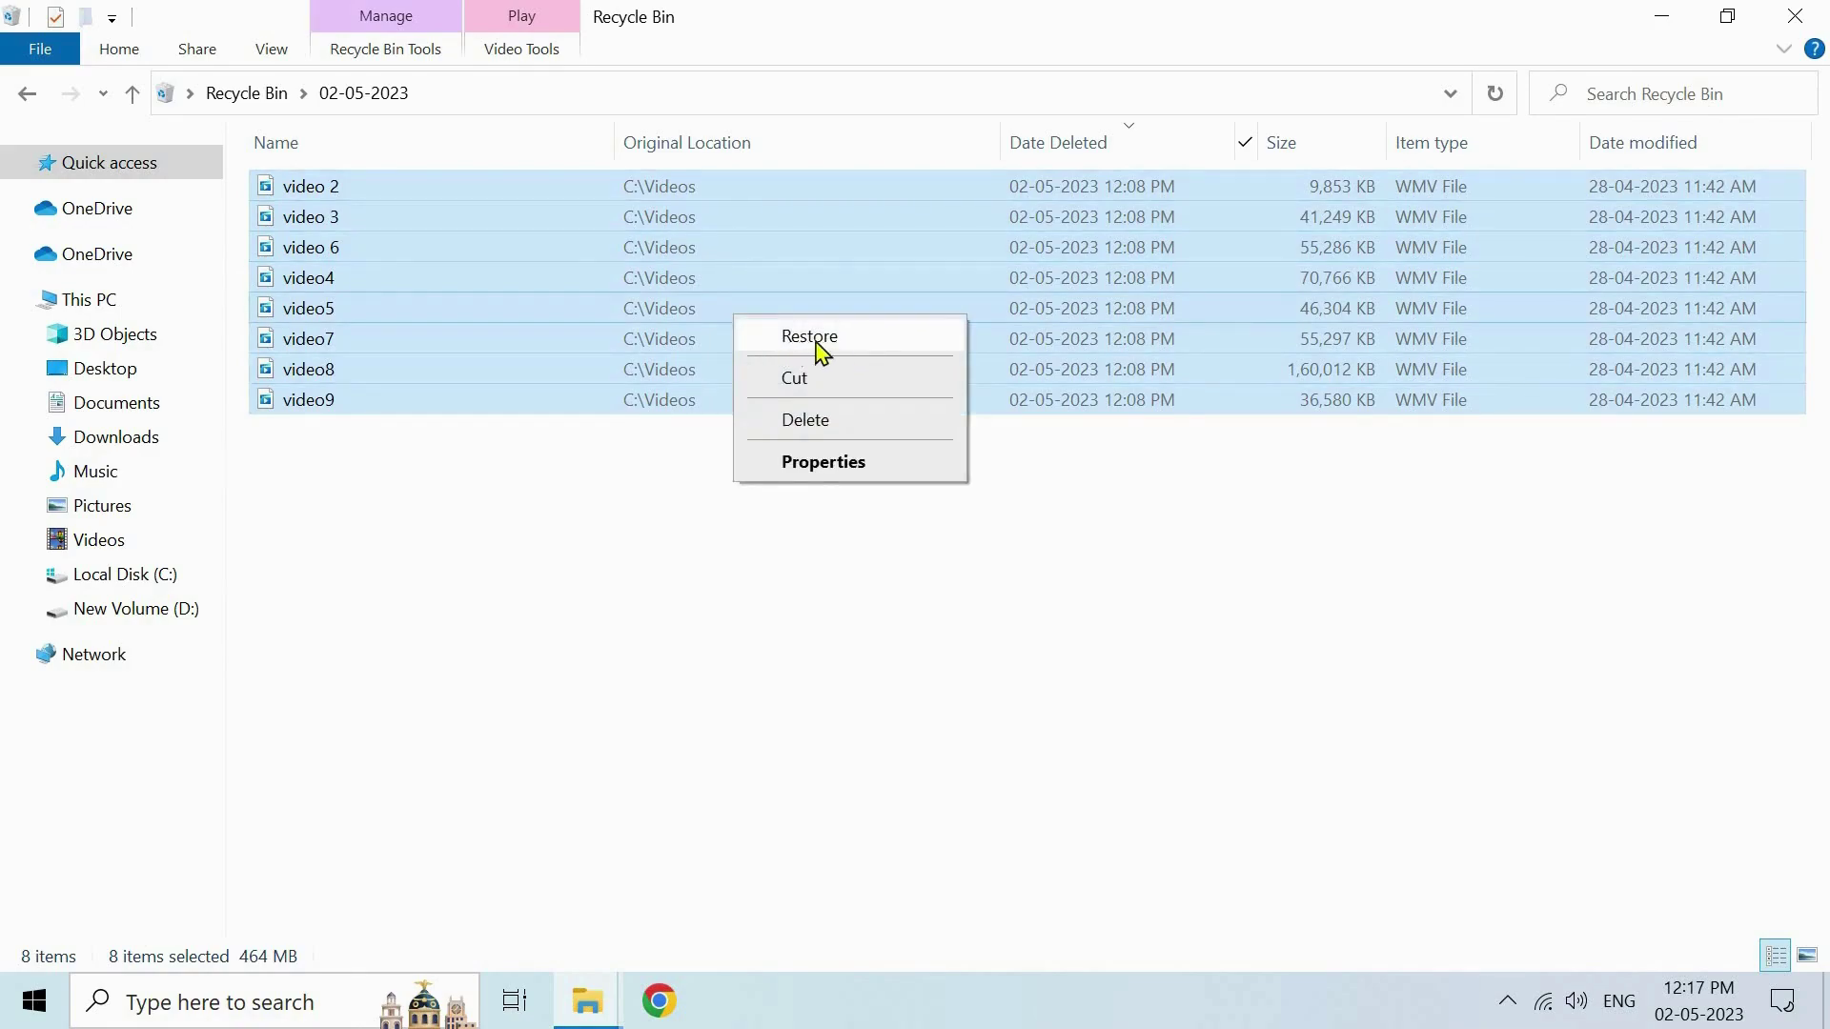
click(731, 527)
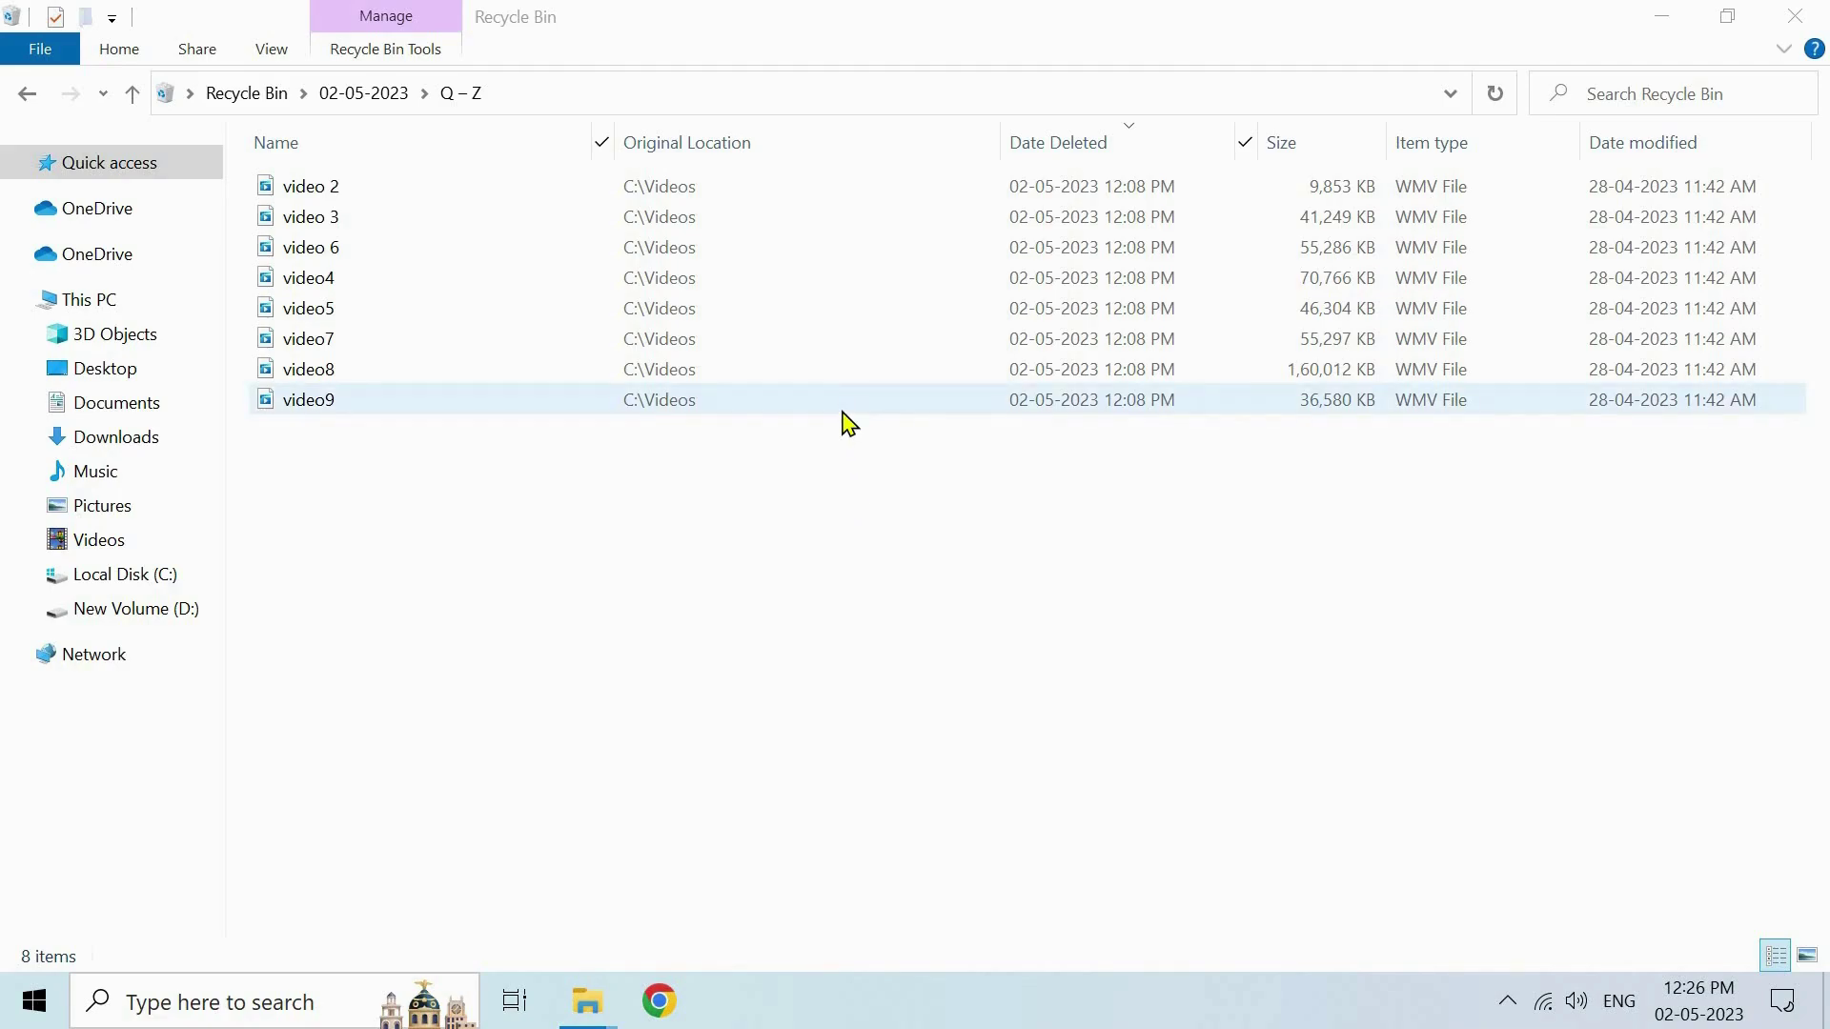
Try to permanently delete all the videos in the Recycle Bin at once, declining the deletion and clearing the selection
key(ctrl+a)
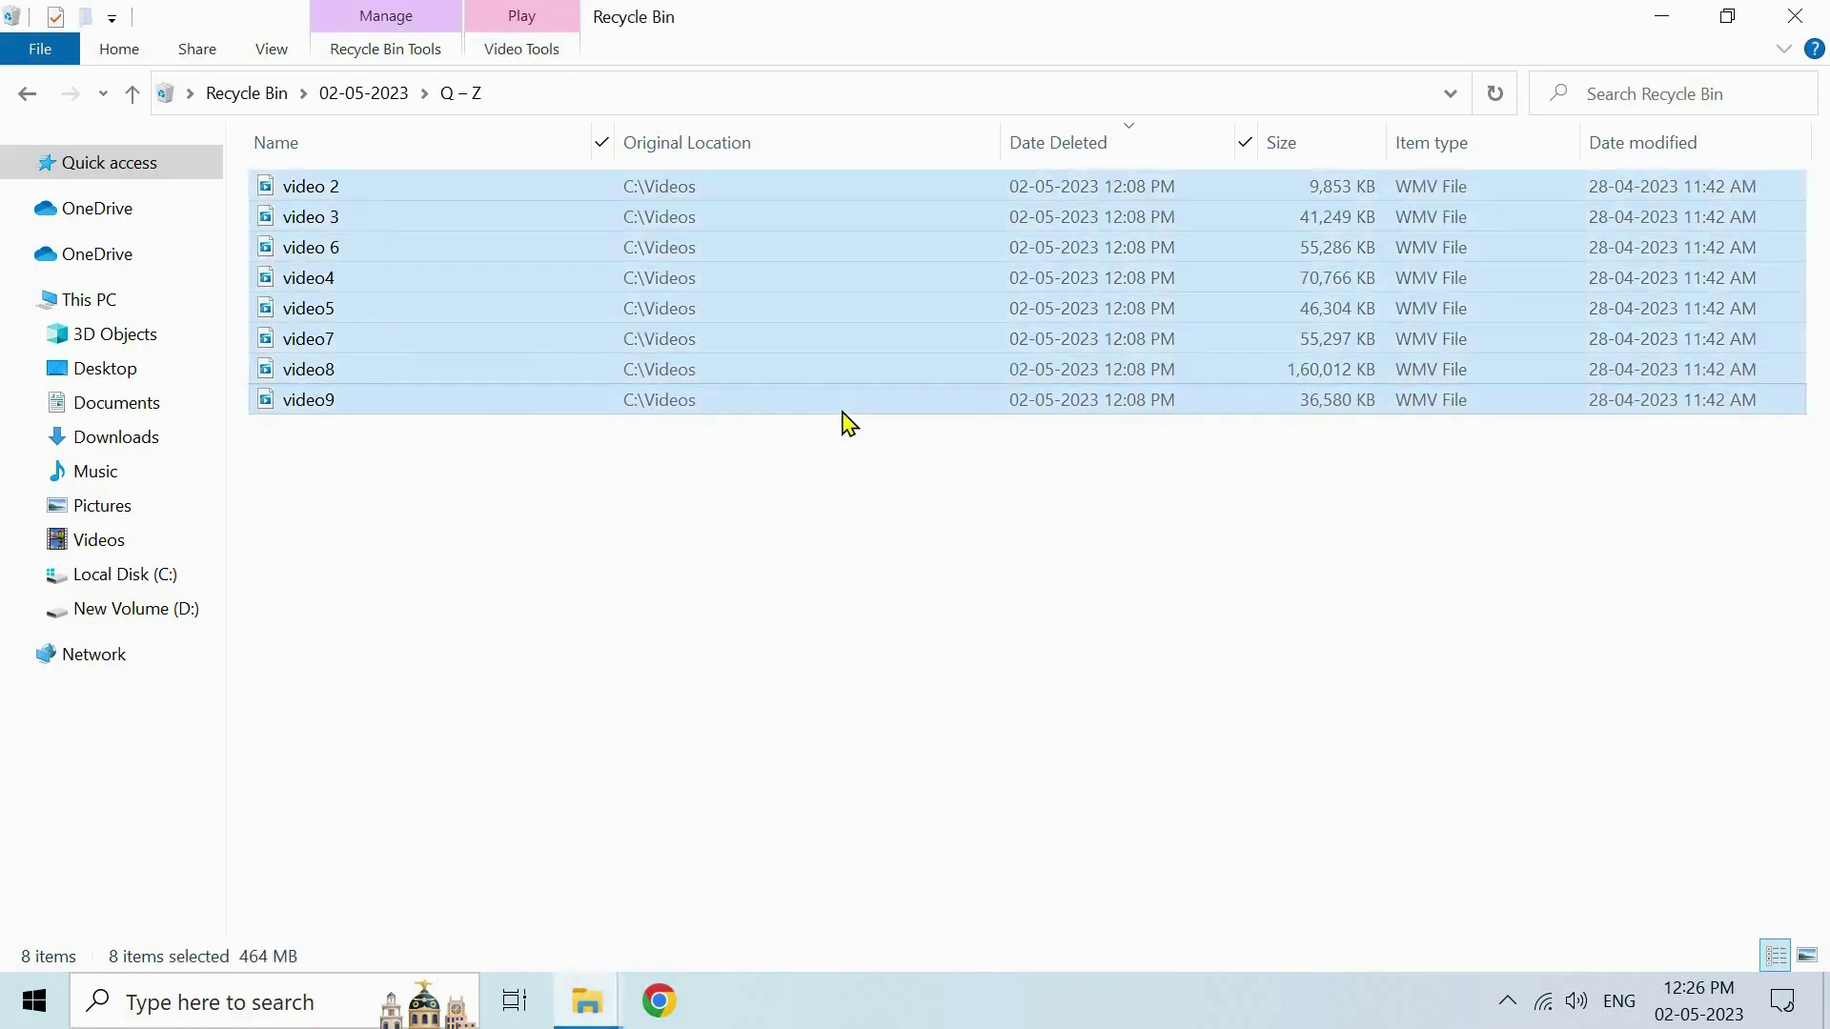
right_click(805, 295)
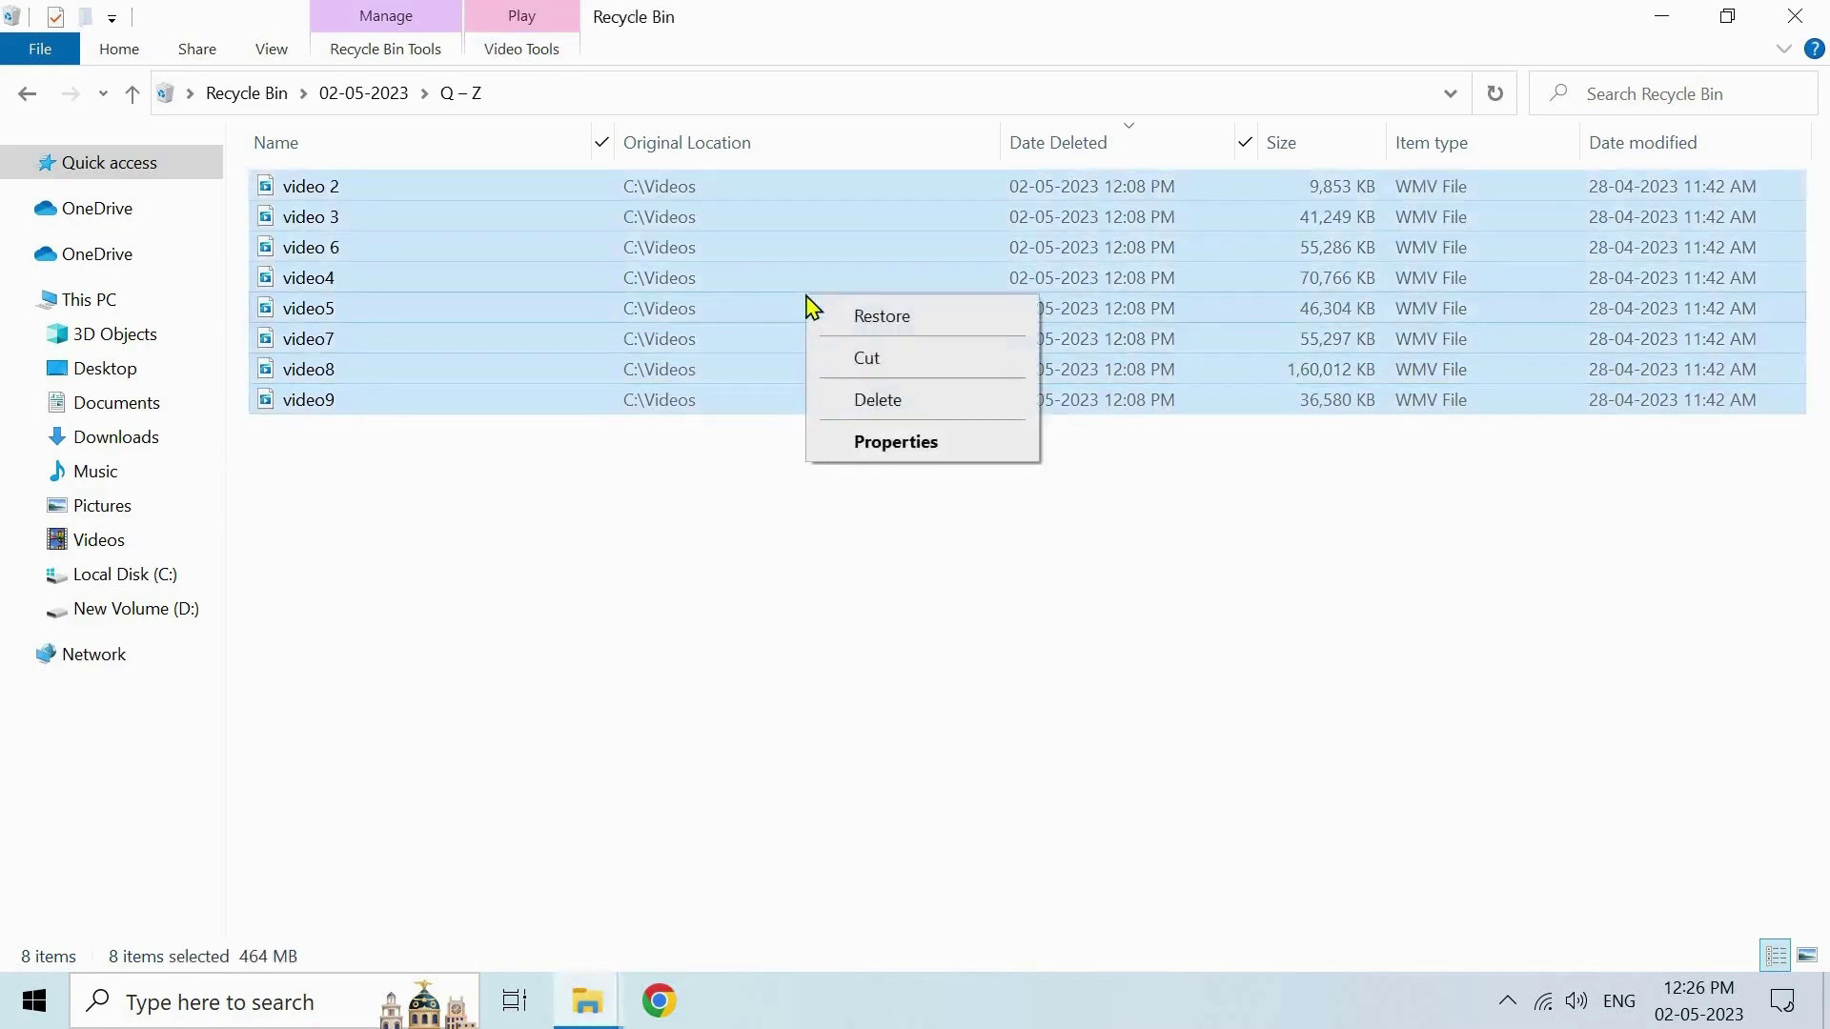
click(895, 401)
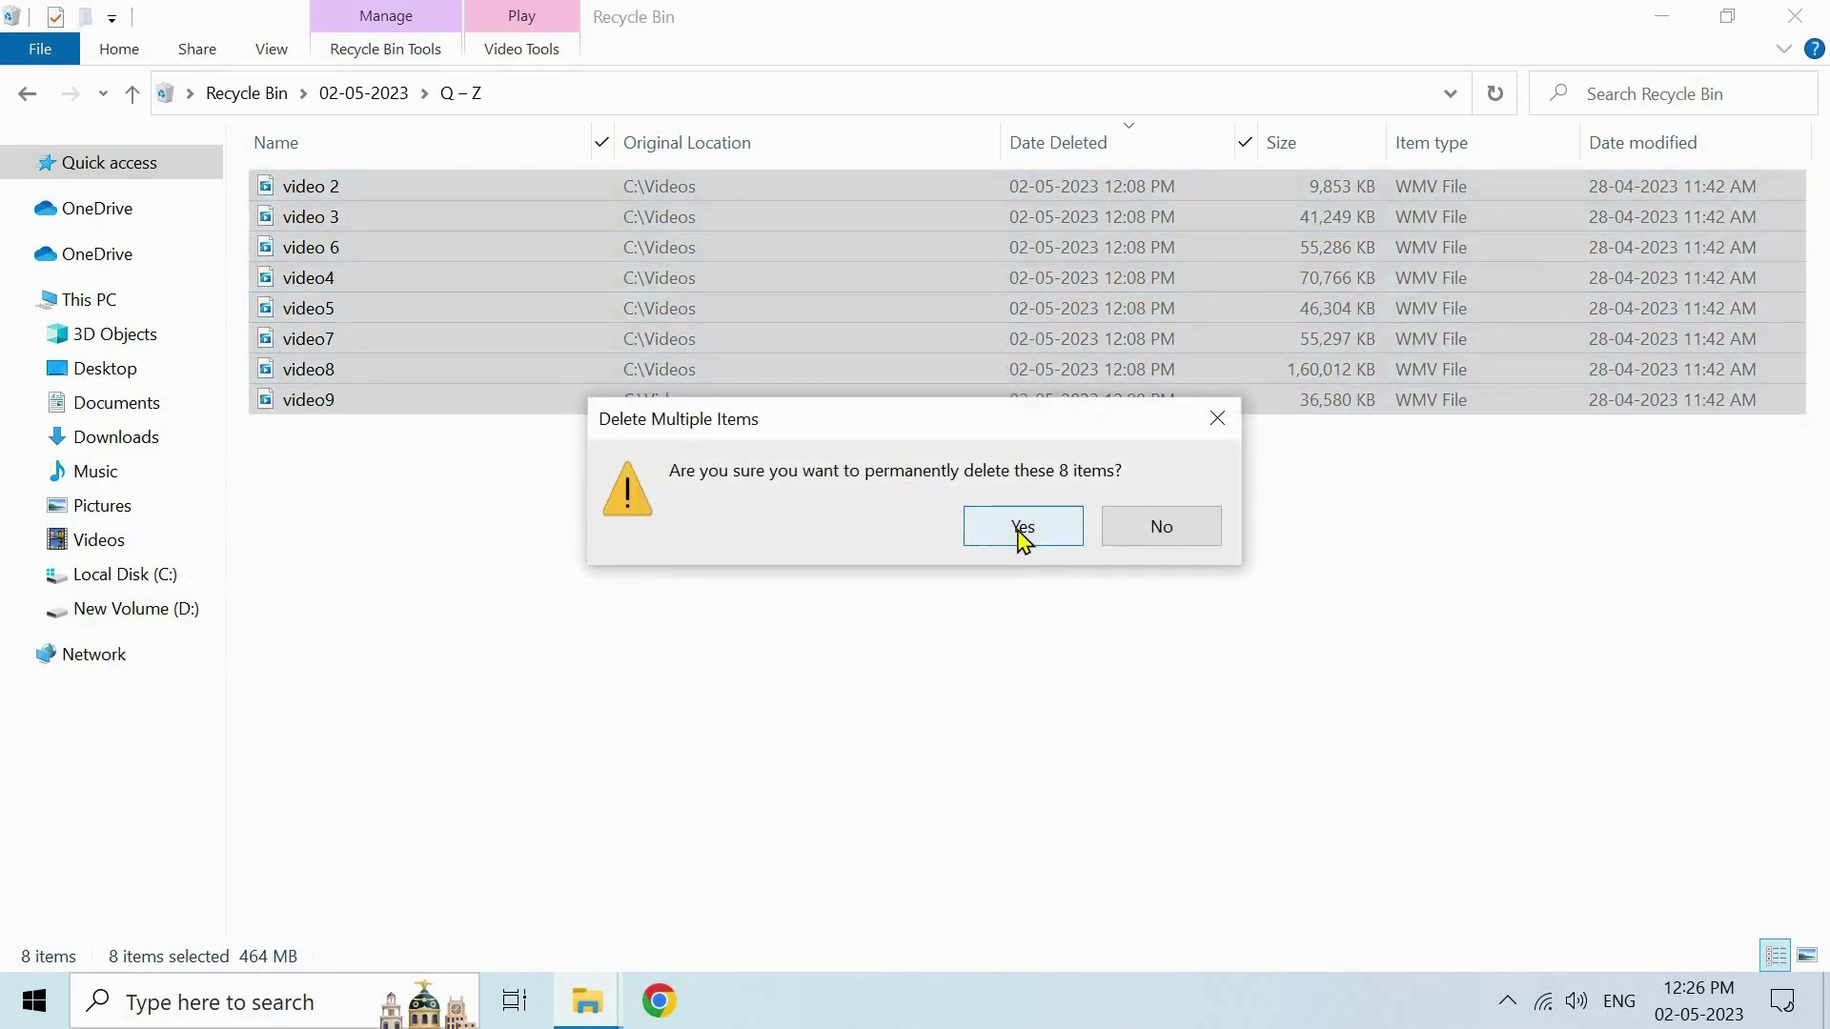
click(1131, 530)
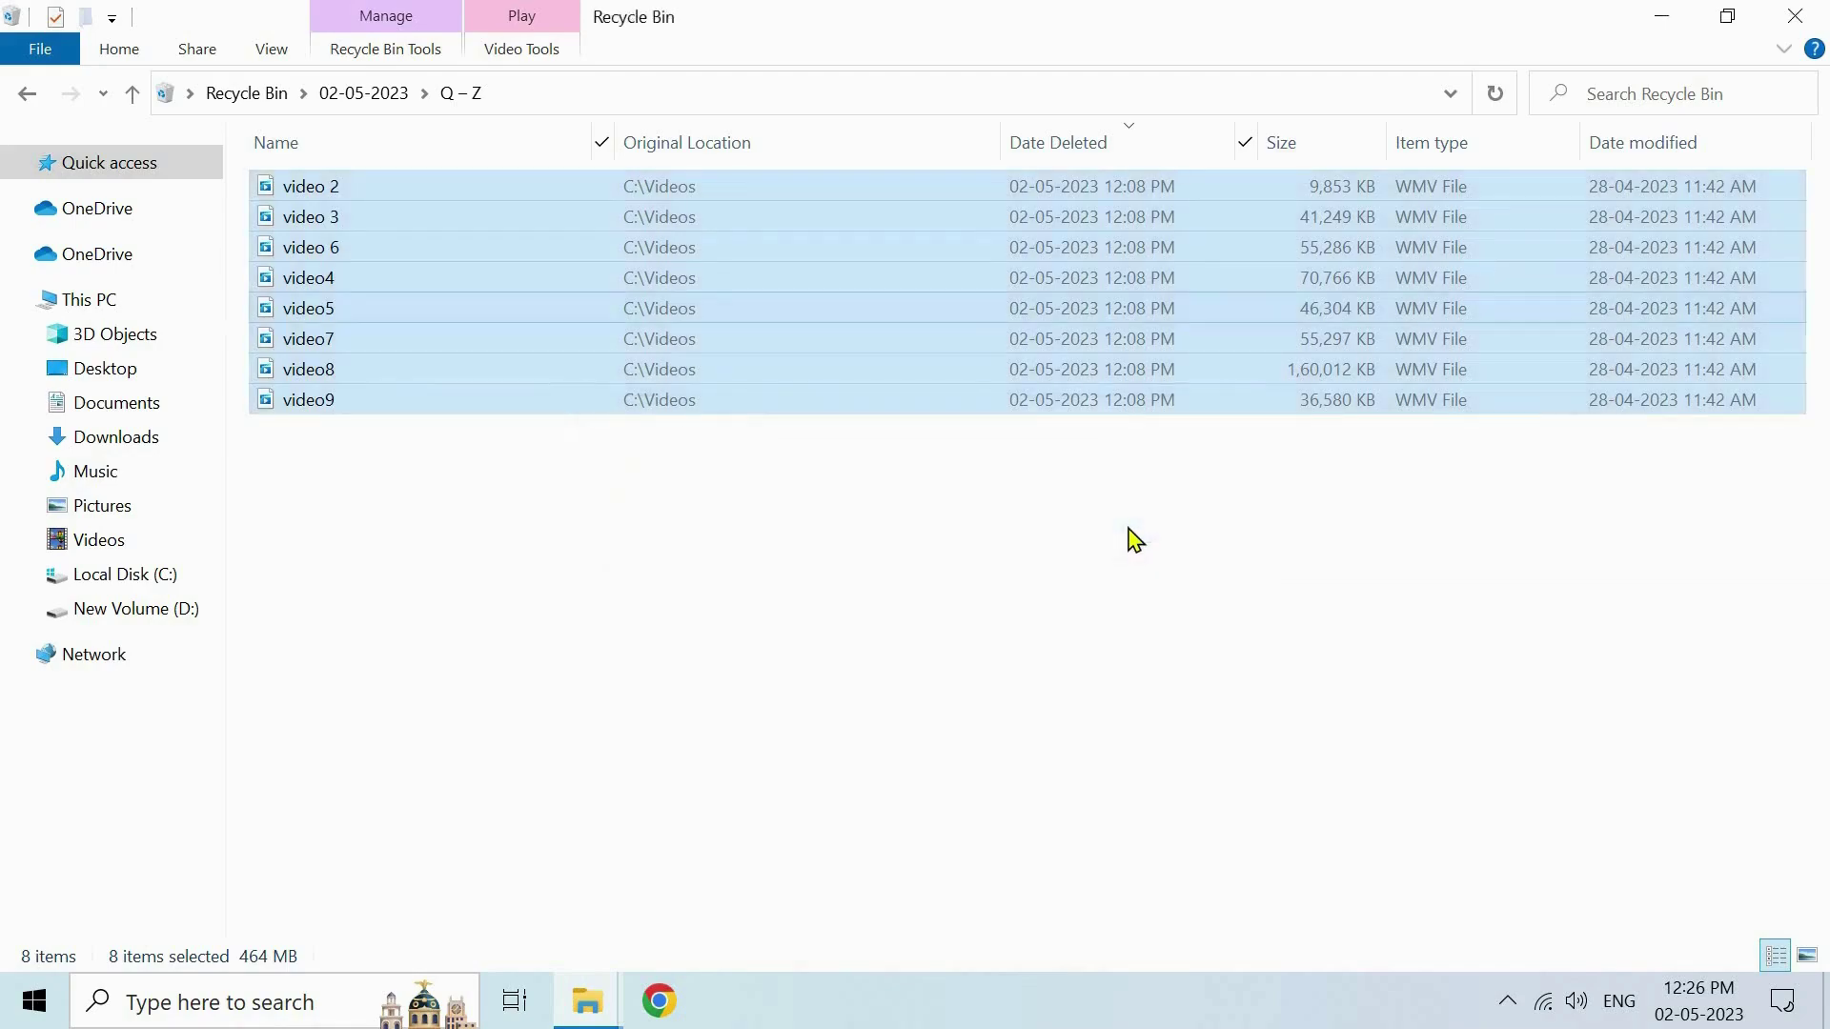
click(1131, 539)
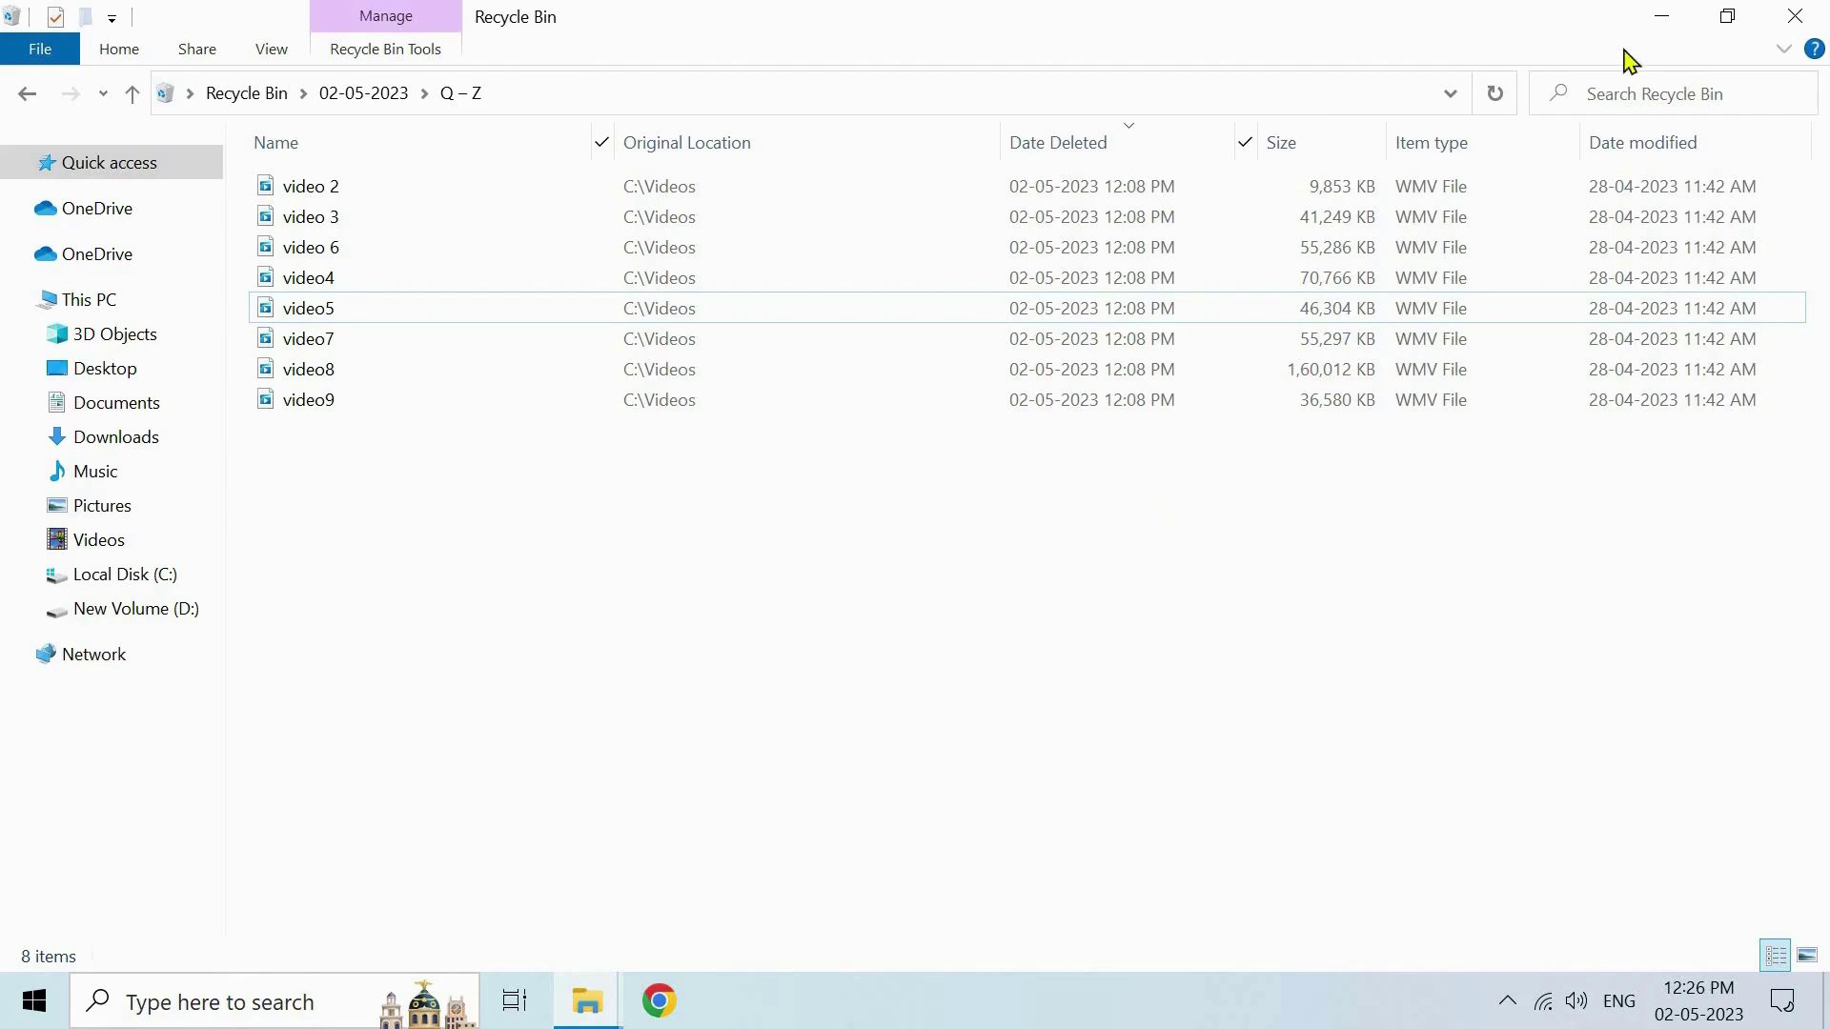
Try to empty the whole Recycle Bin from its desktop icon, dismissing the request to permanently delete the items
click(1664, 25)
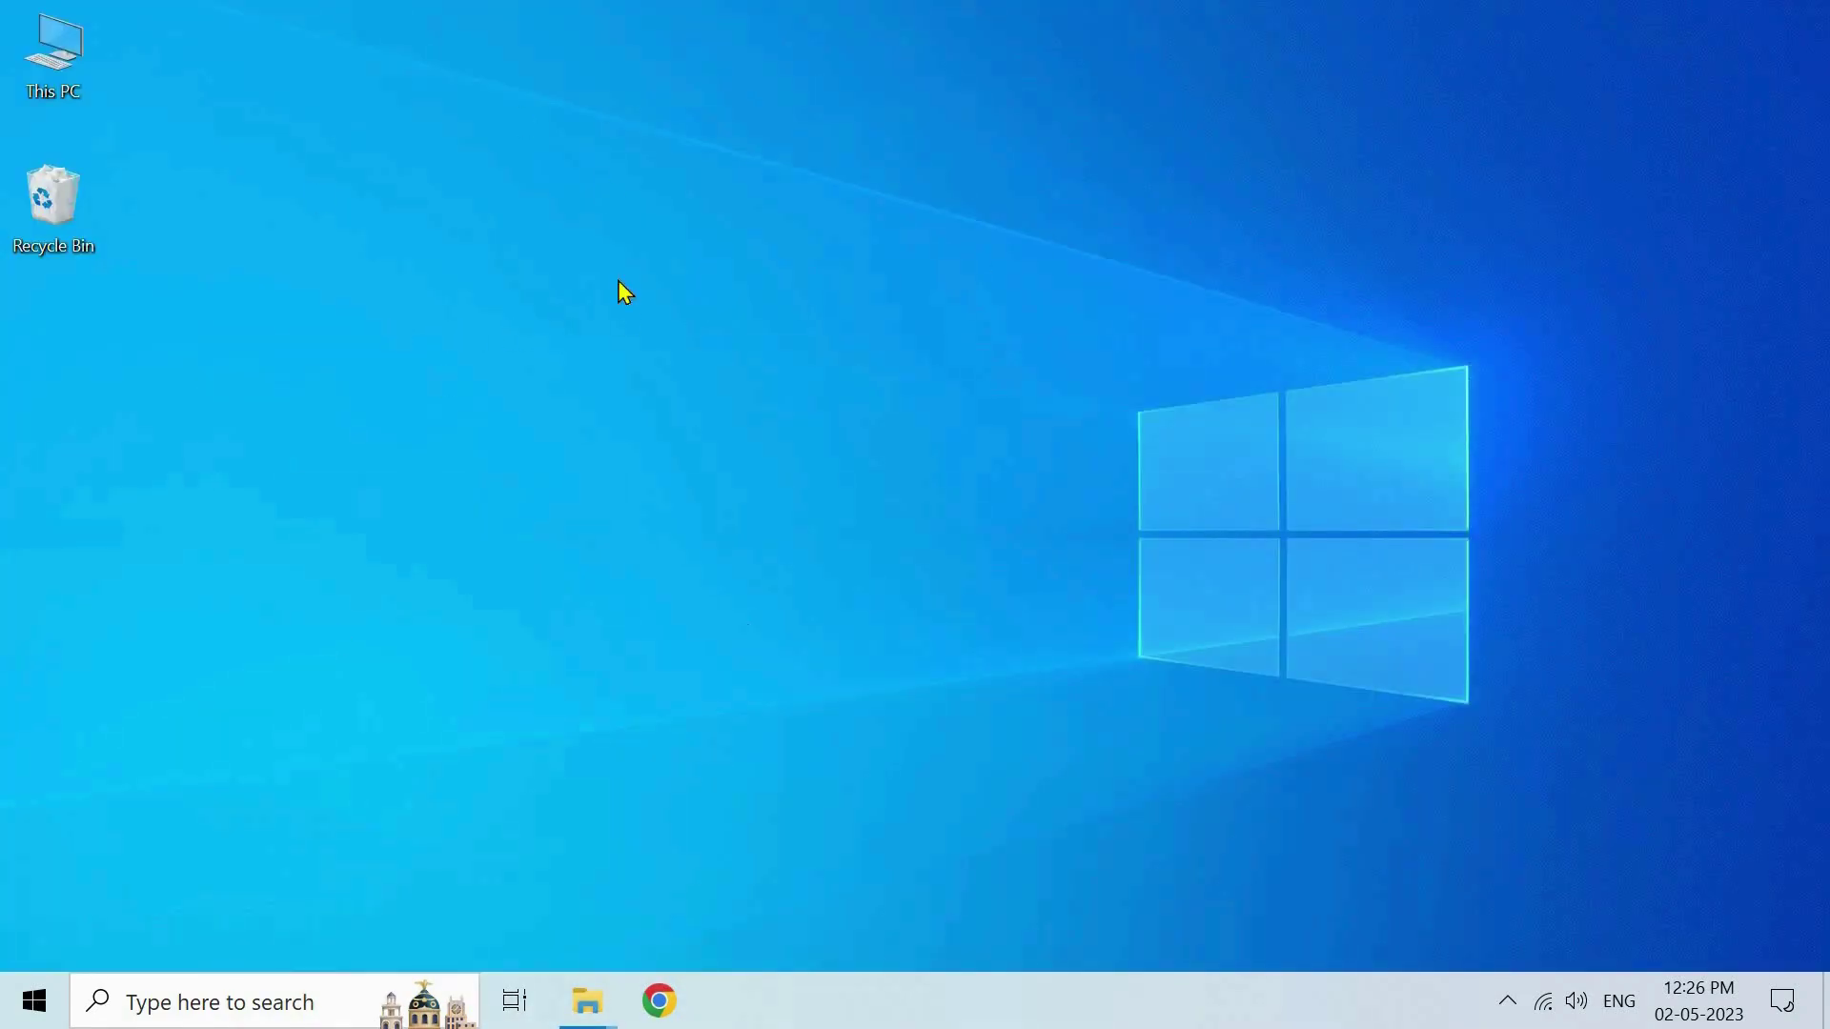
right_click(53, 209)
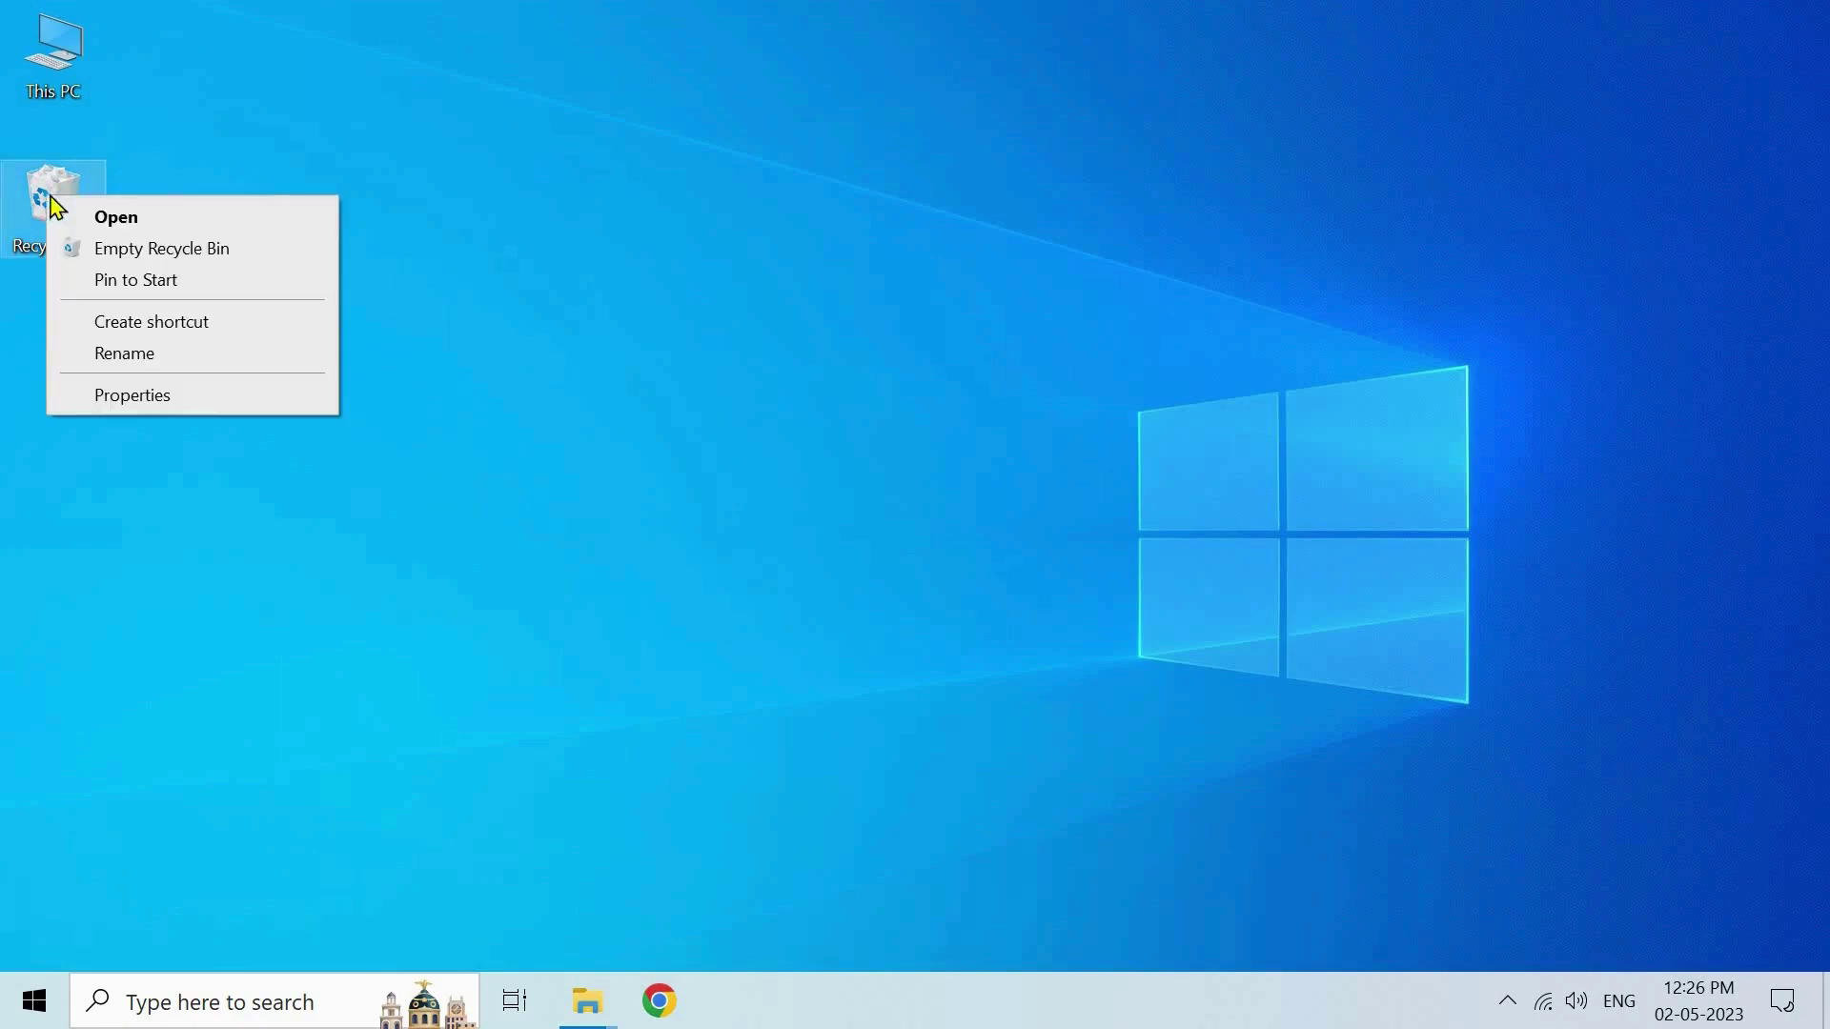
click(189, 250)
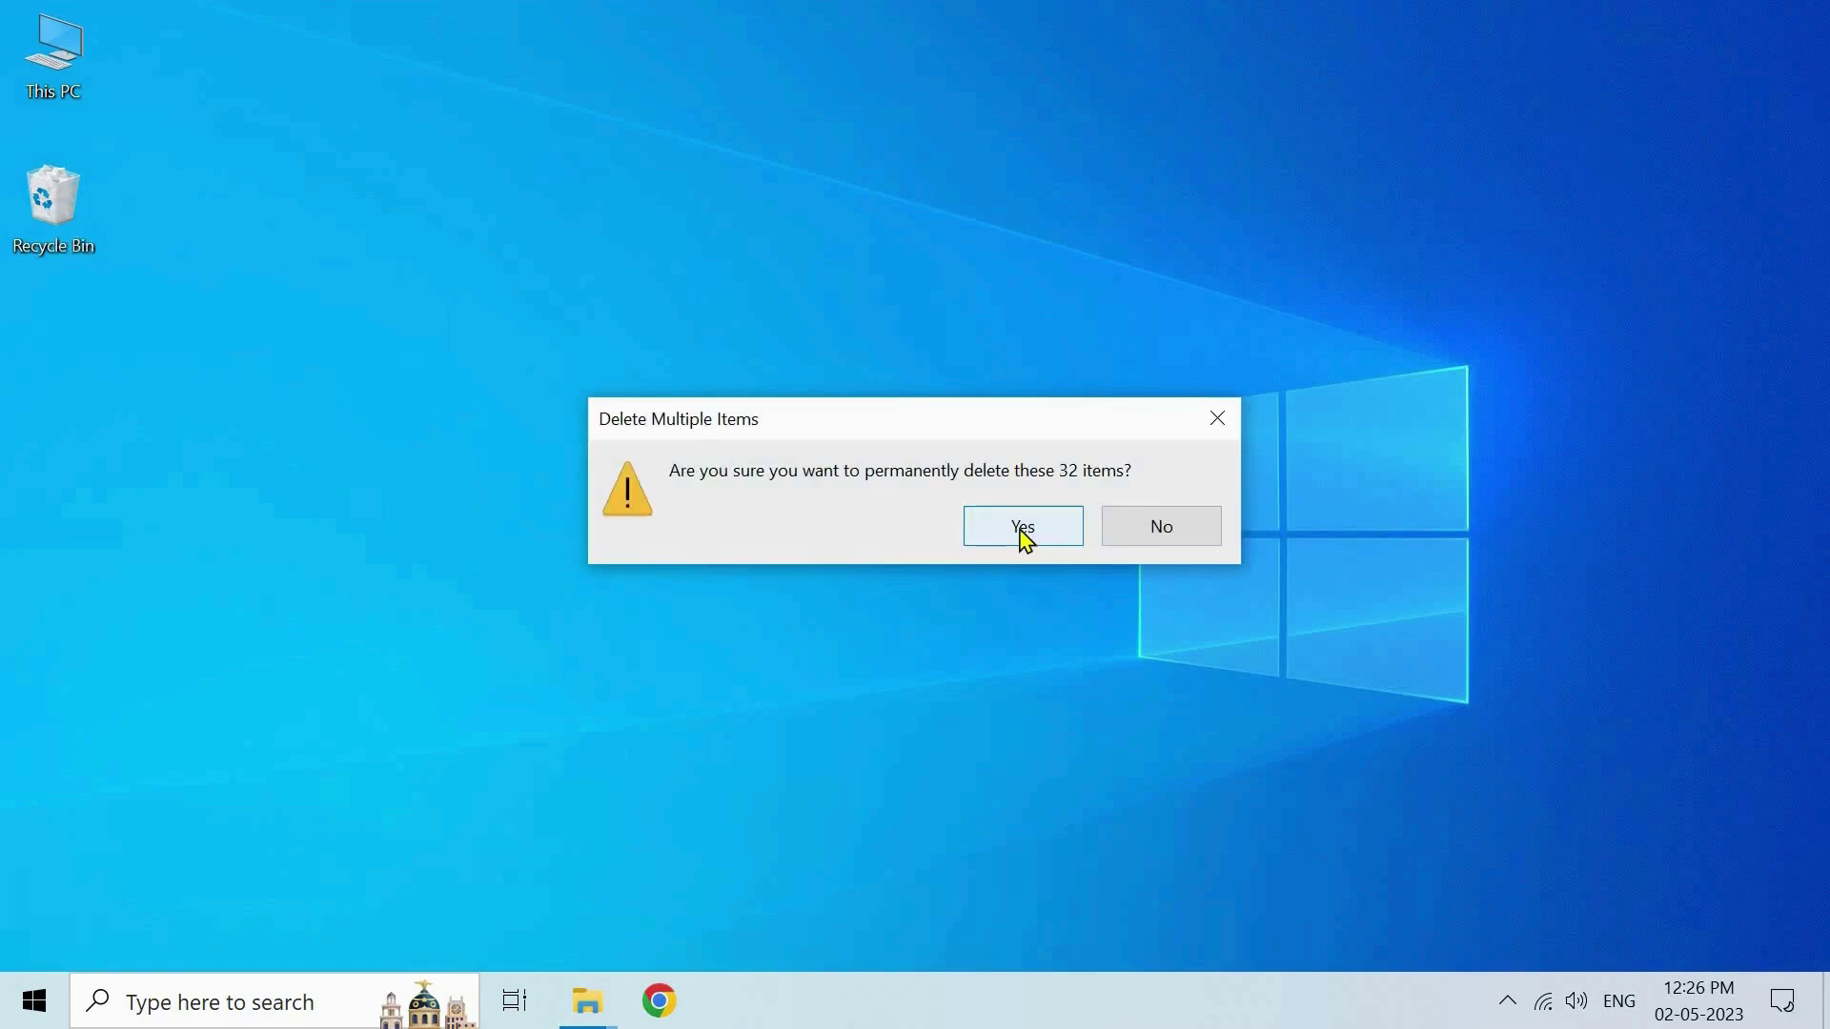
click(1218, 421)
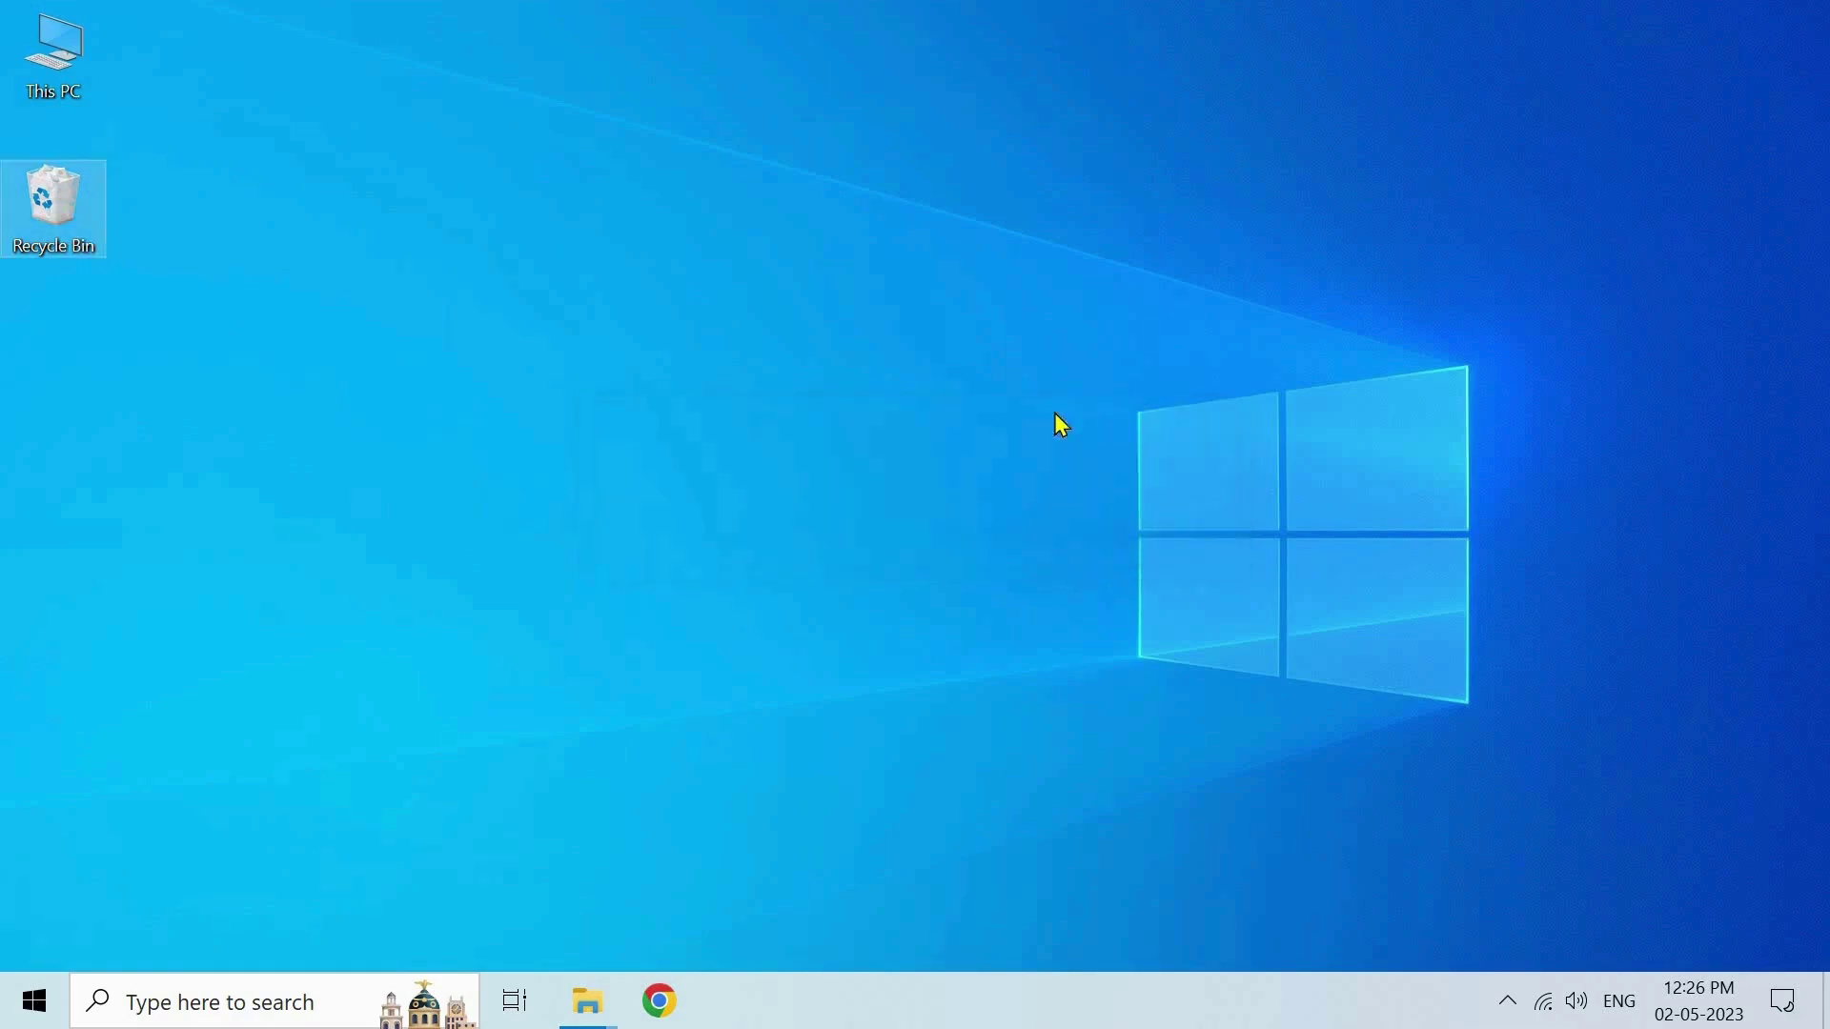
click(551, 395)
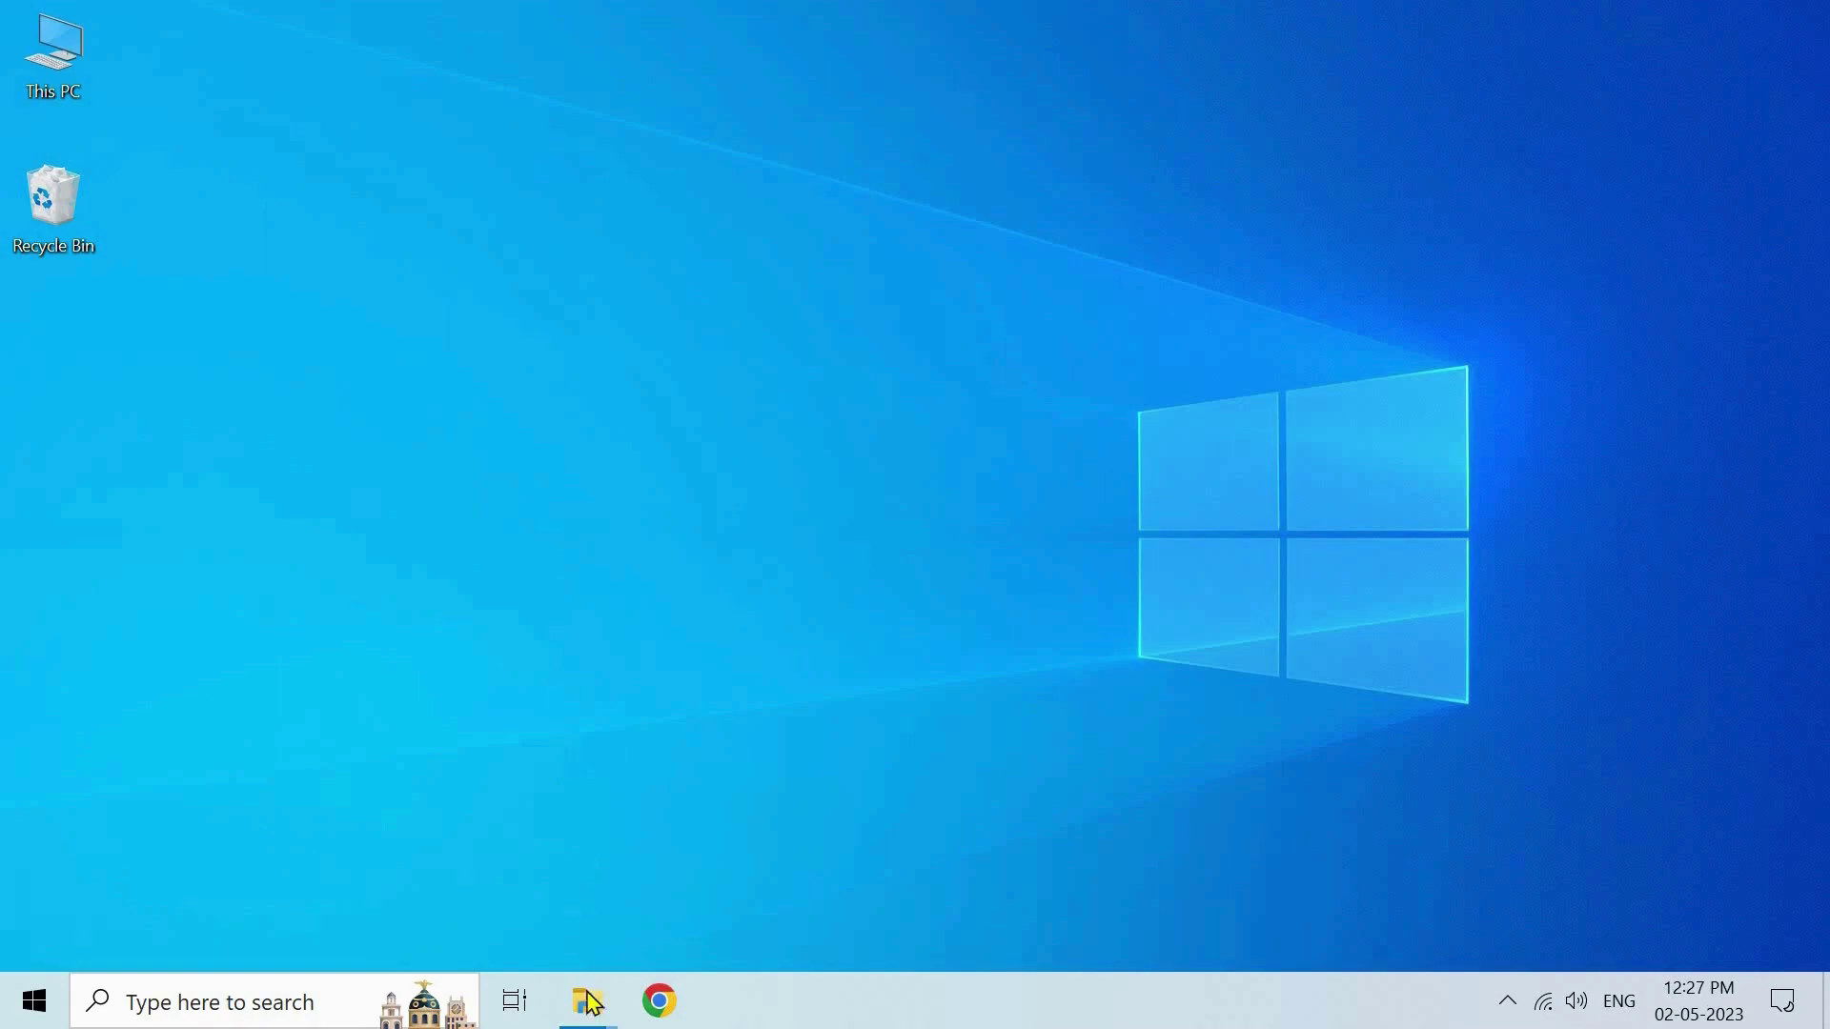
Select video9, video7, video5 and video4 together in the Recycle Bin and bring up their Delete option
mouse_move(588, 1000)
click(642, 906)
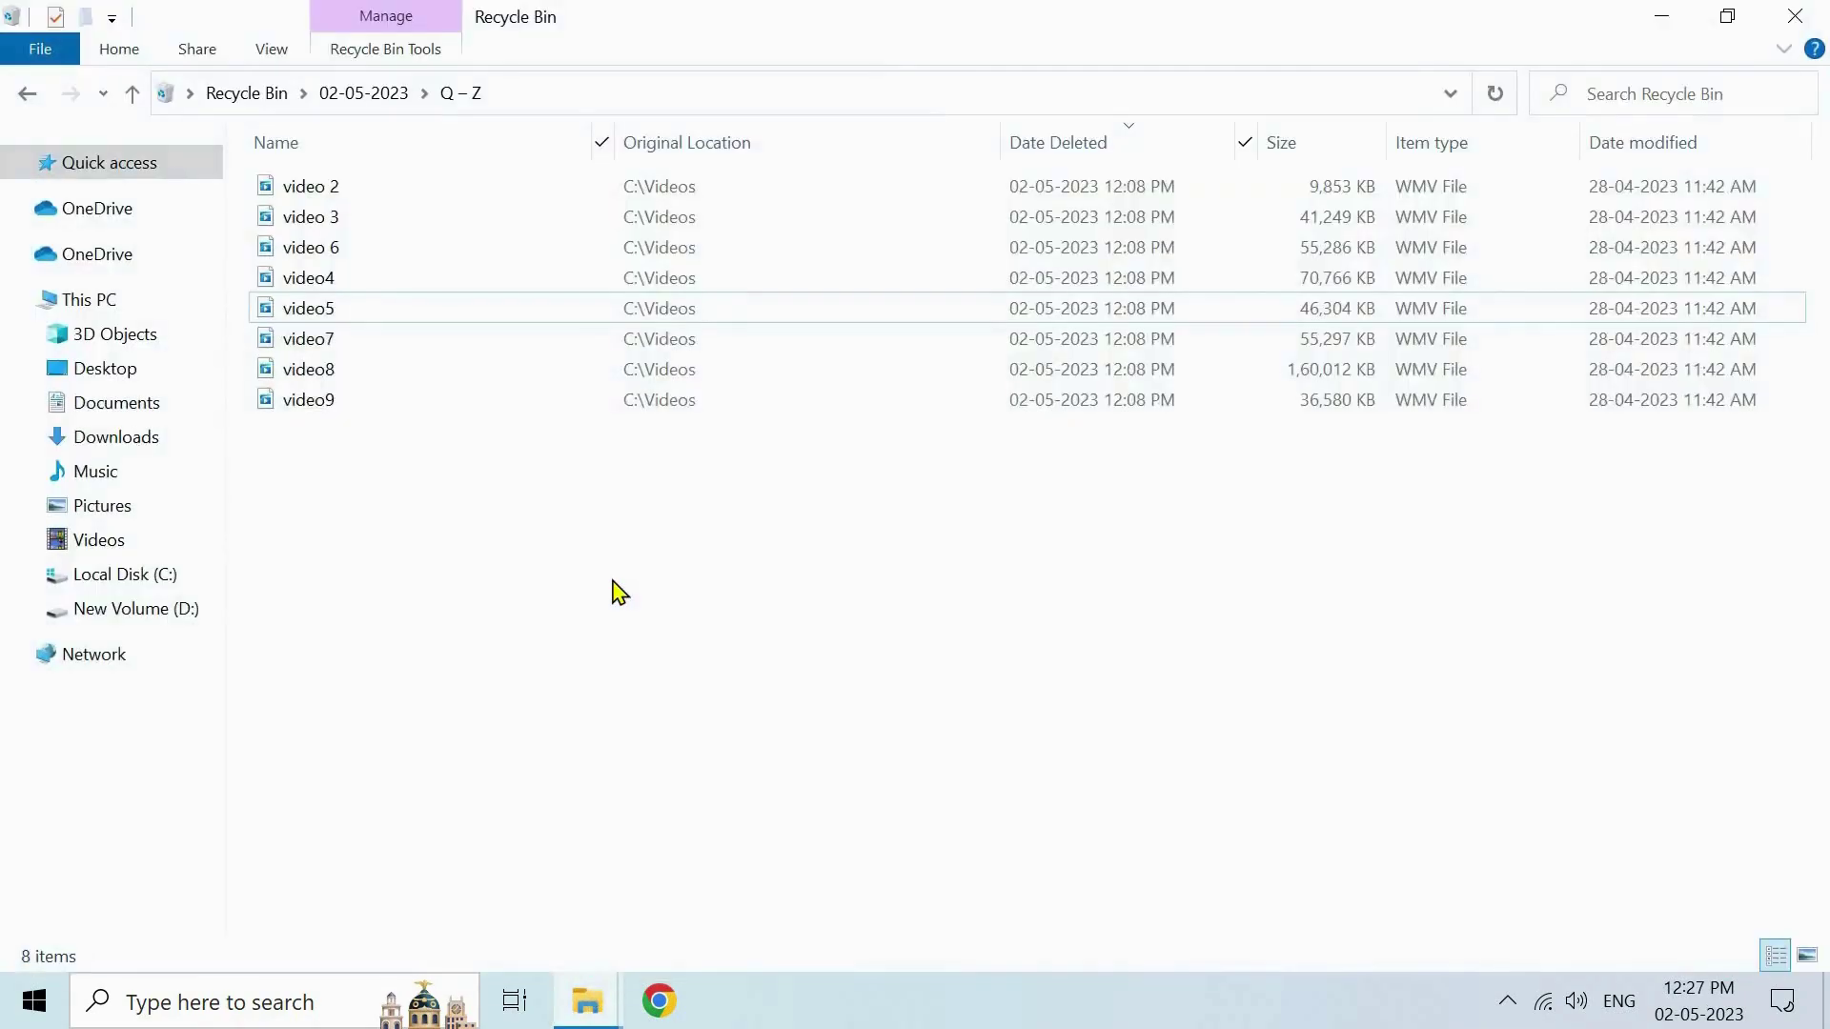
click(600, 393)
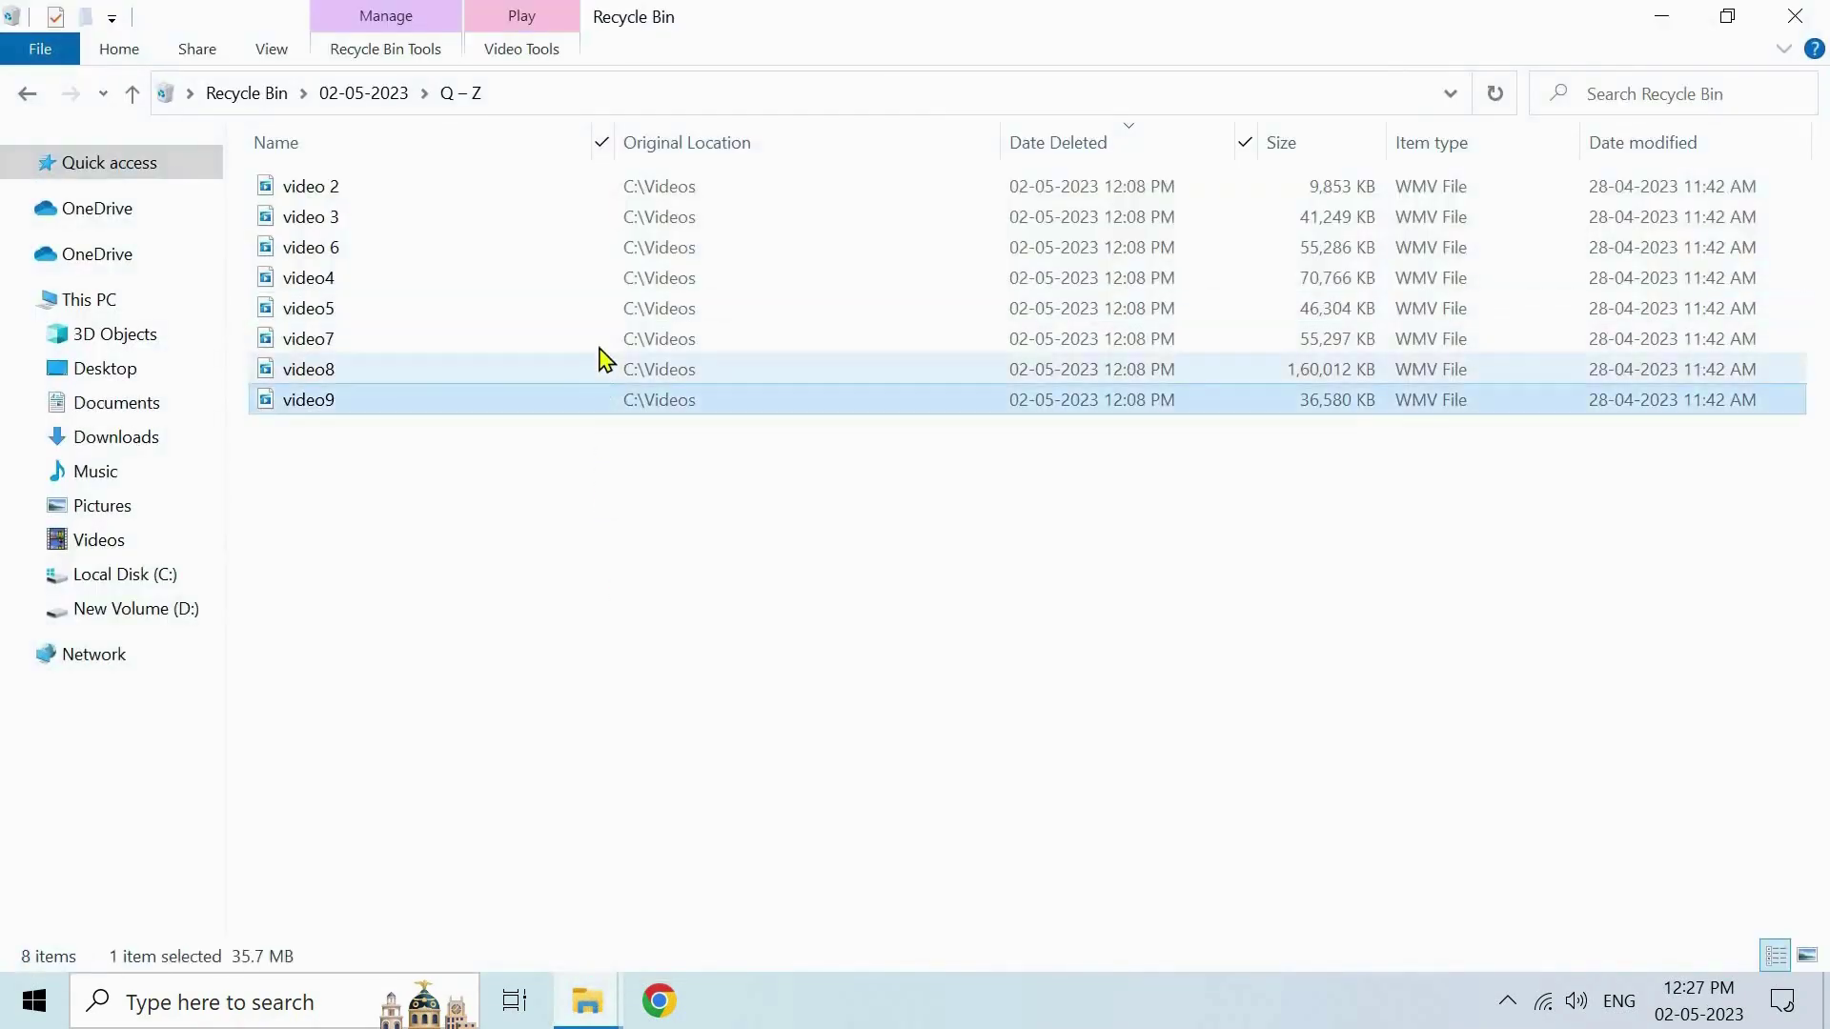
ctrl+click(600, 338)
ctrl+click(600, 306)
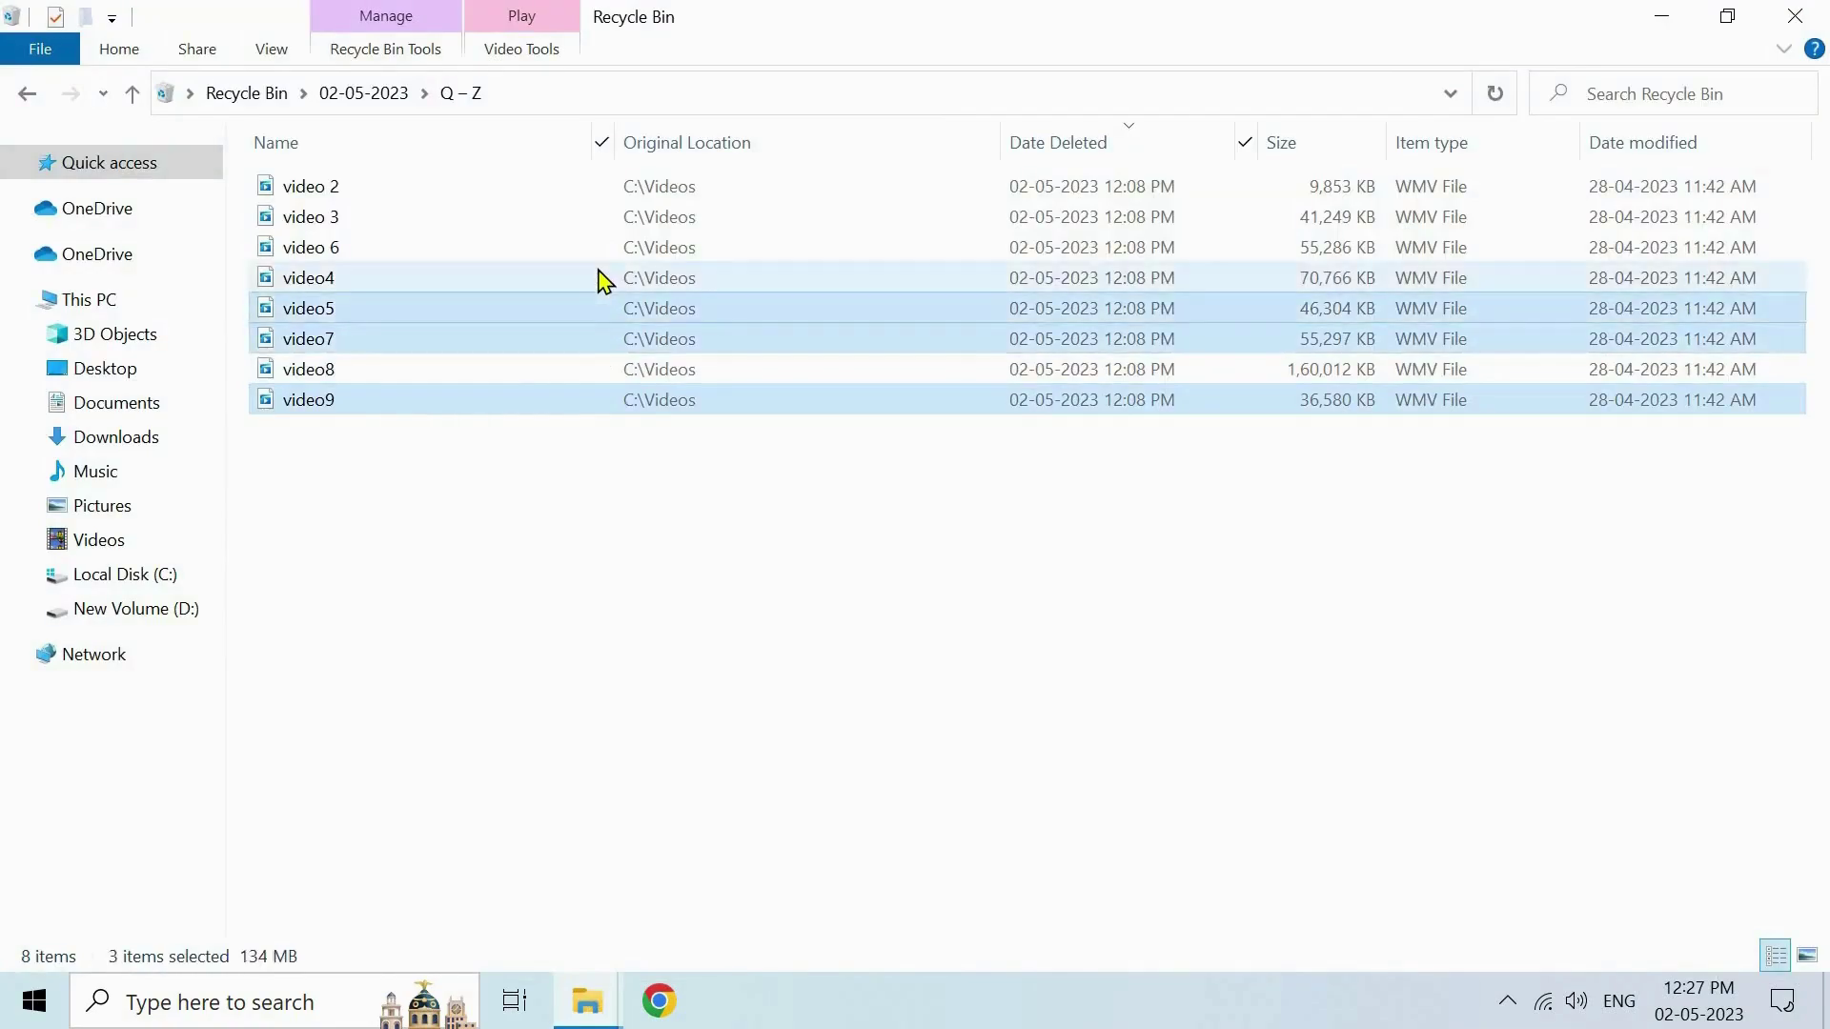
ctrl+click(600, 277)
right_click(601, 277)
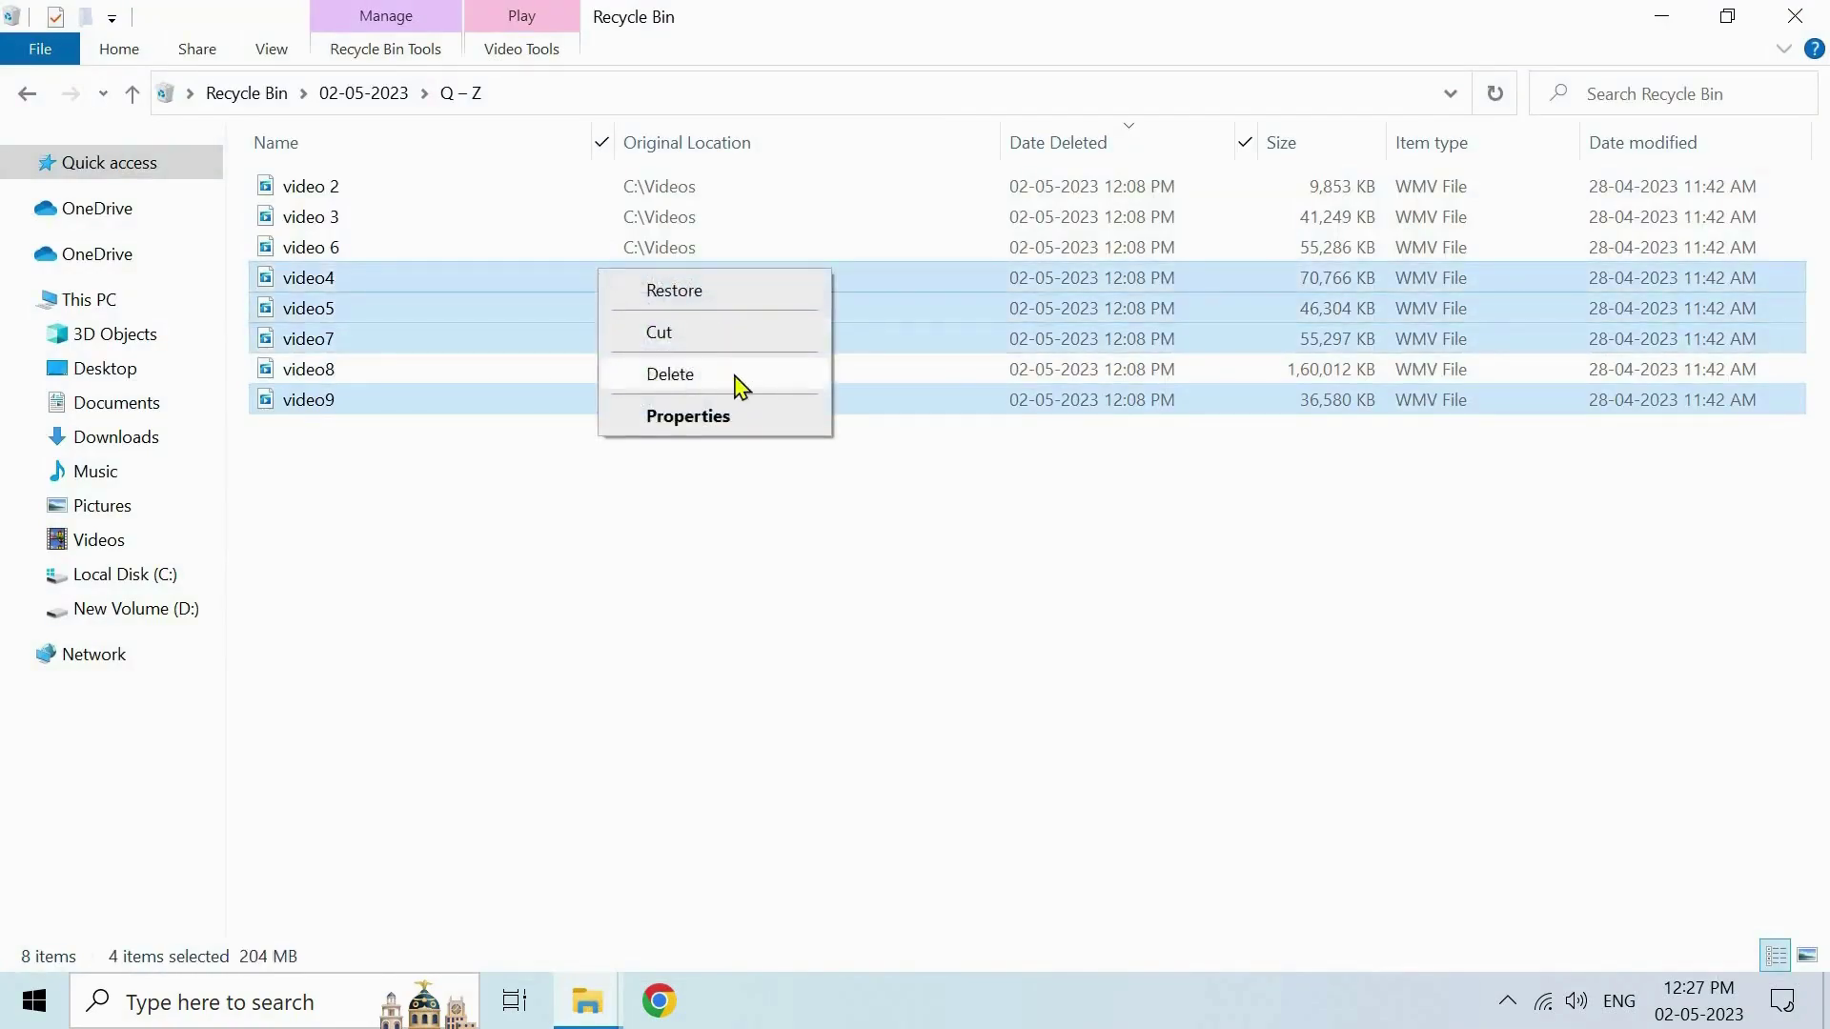
click(757, 514)
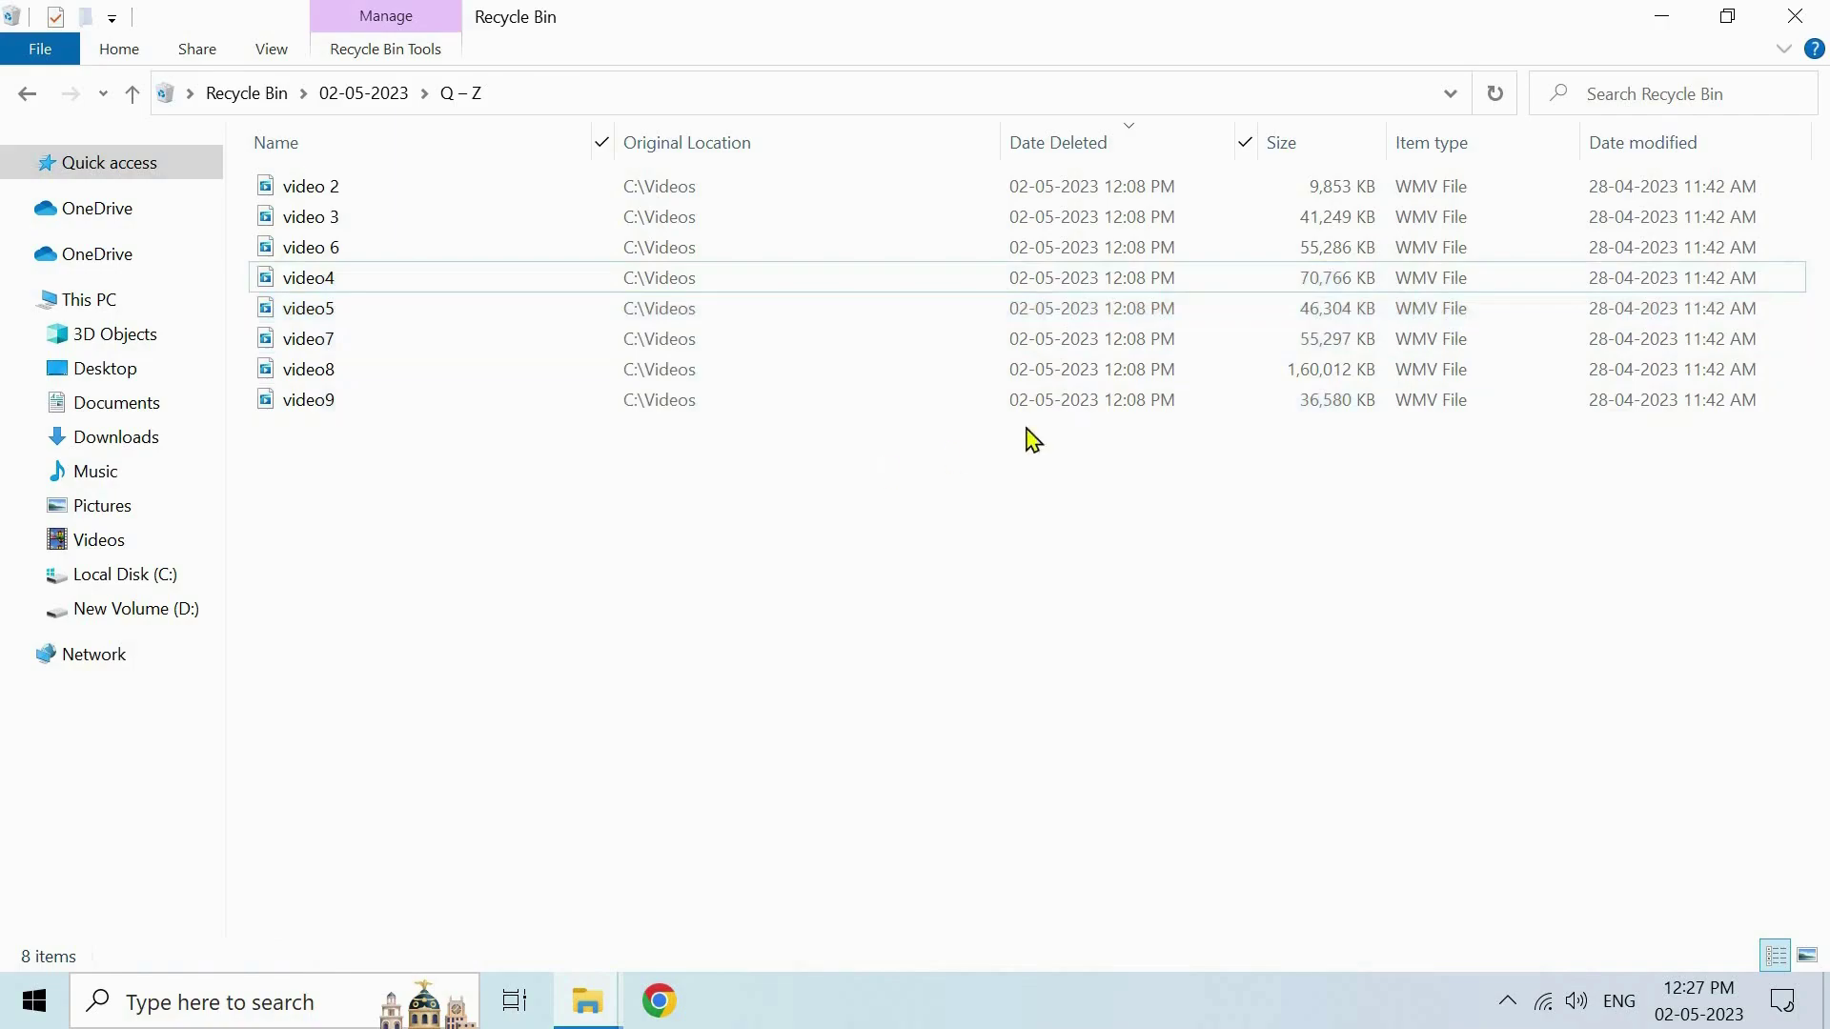
Open the Recycle Bin's properties from the desktop and review the settings for New Volume and Local Disk (C:)
click(1660, 17)
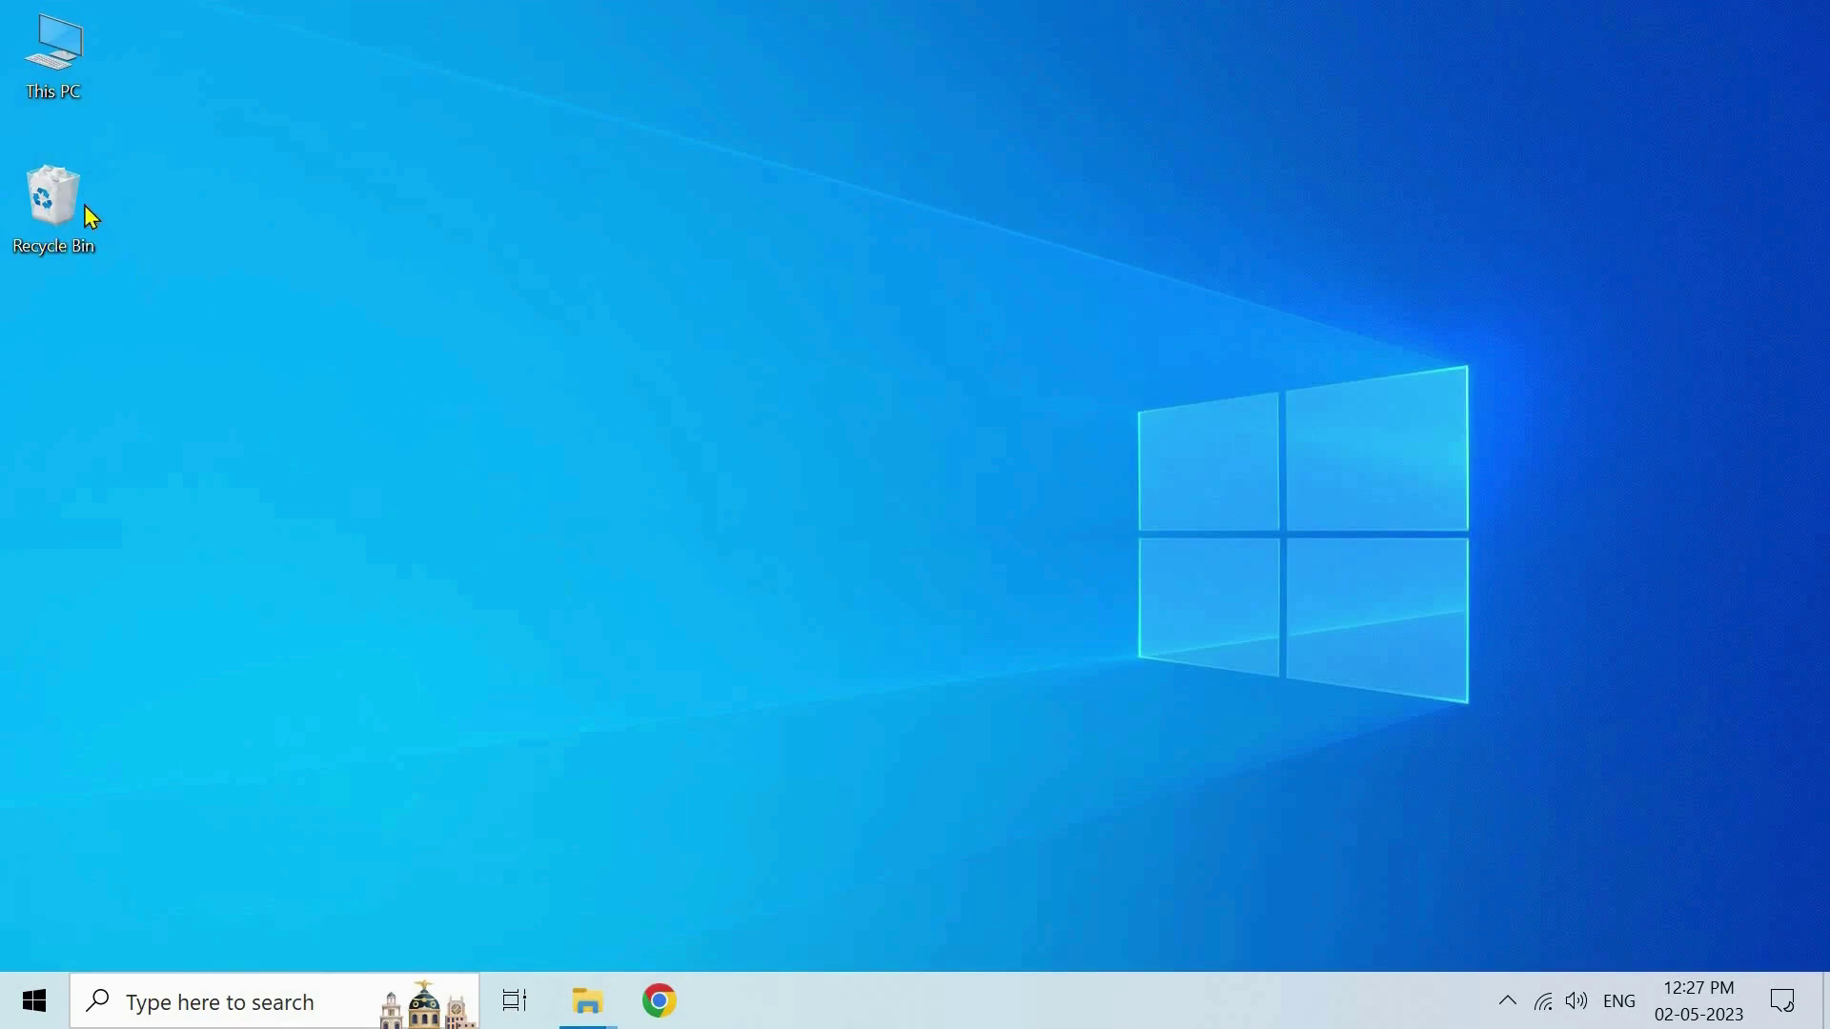
right_click(53, 205)
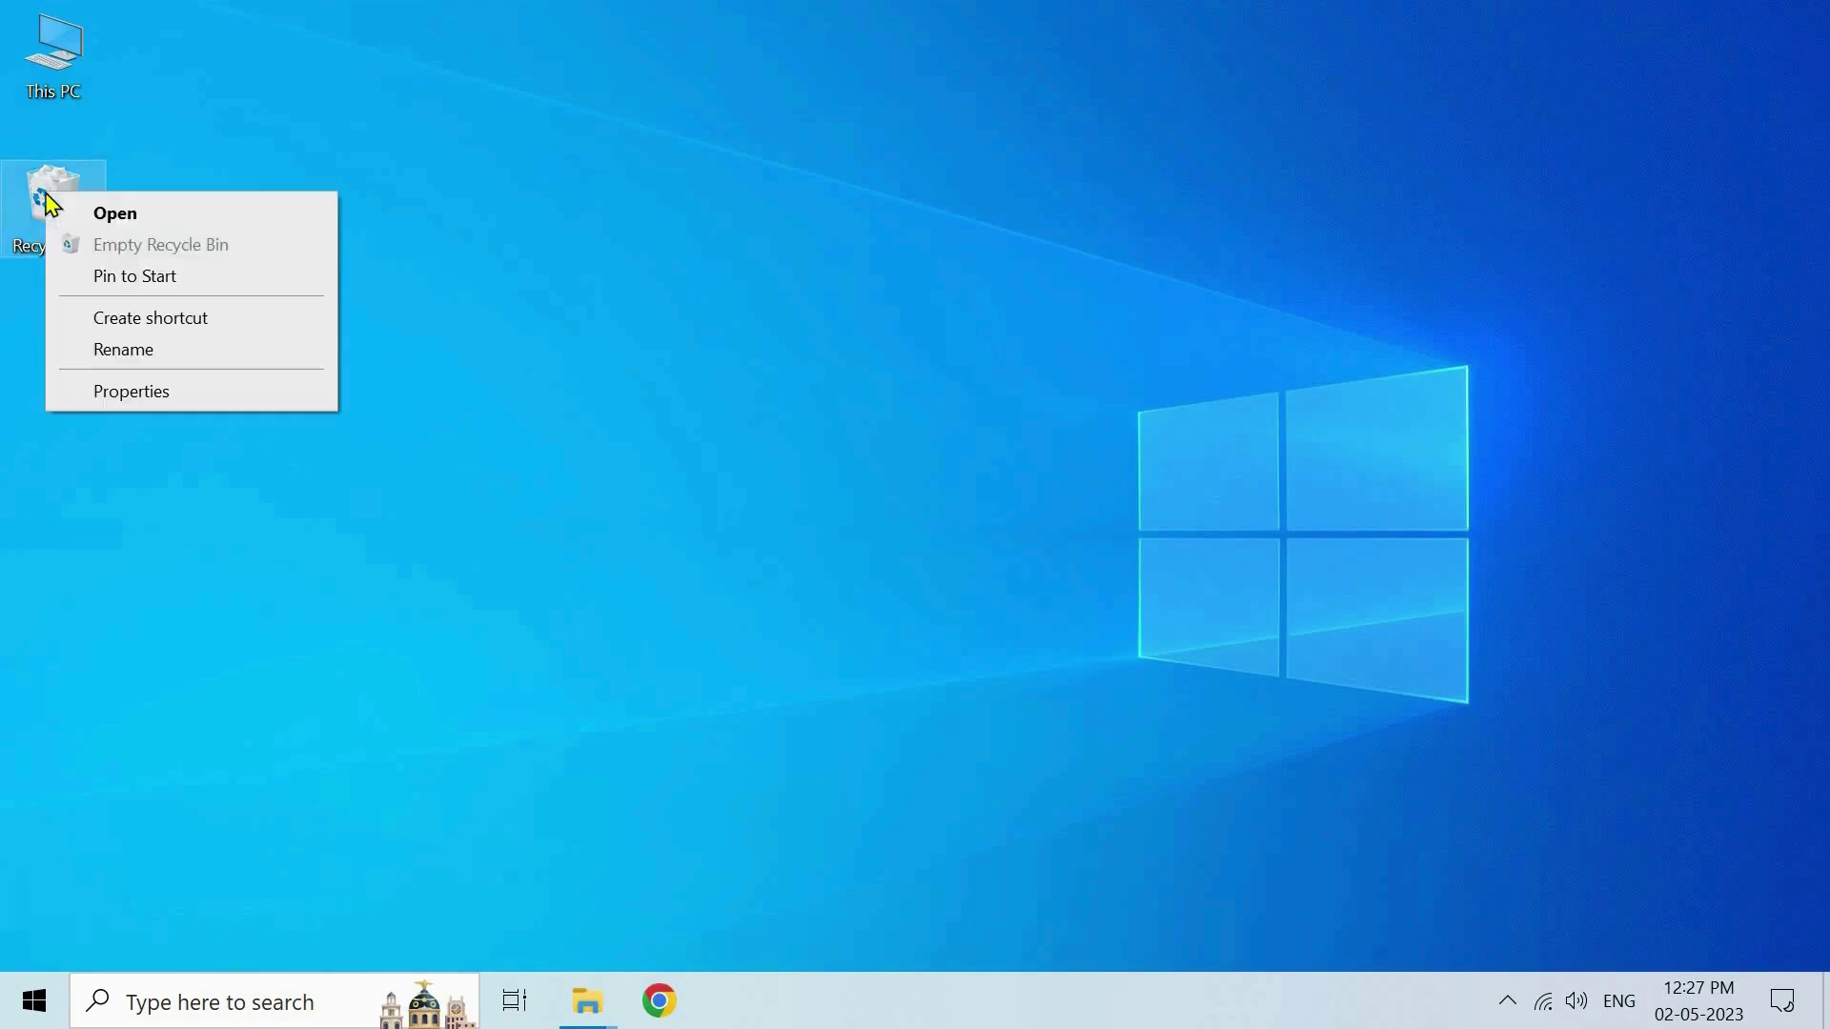
click(141, 393)
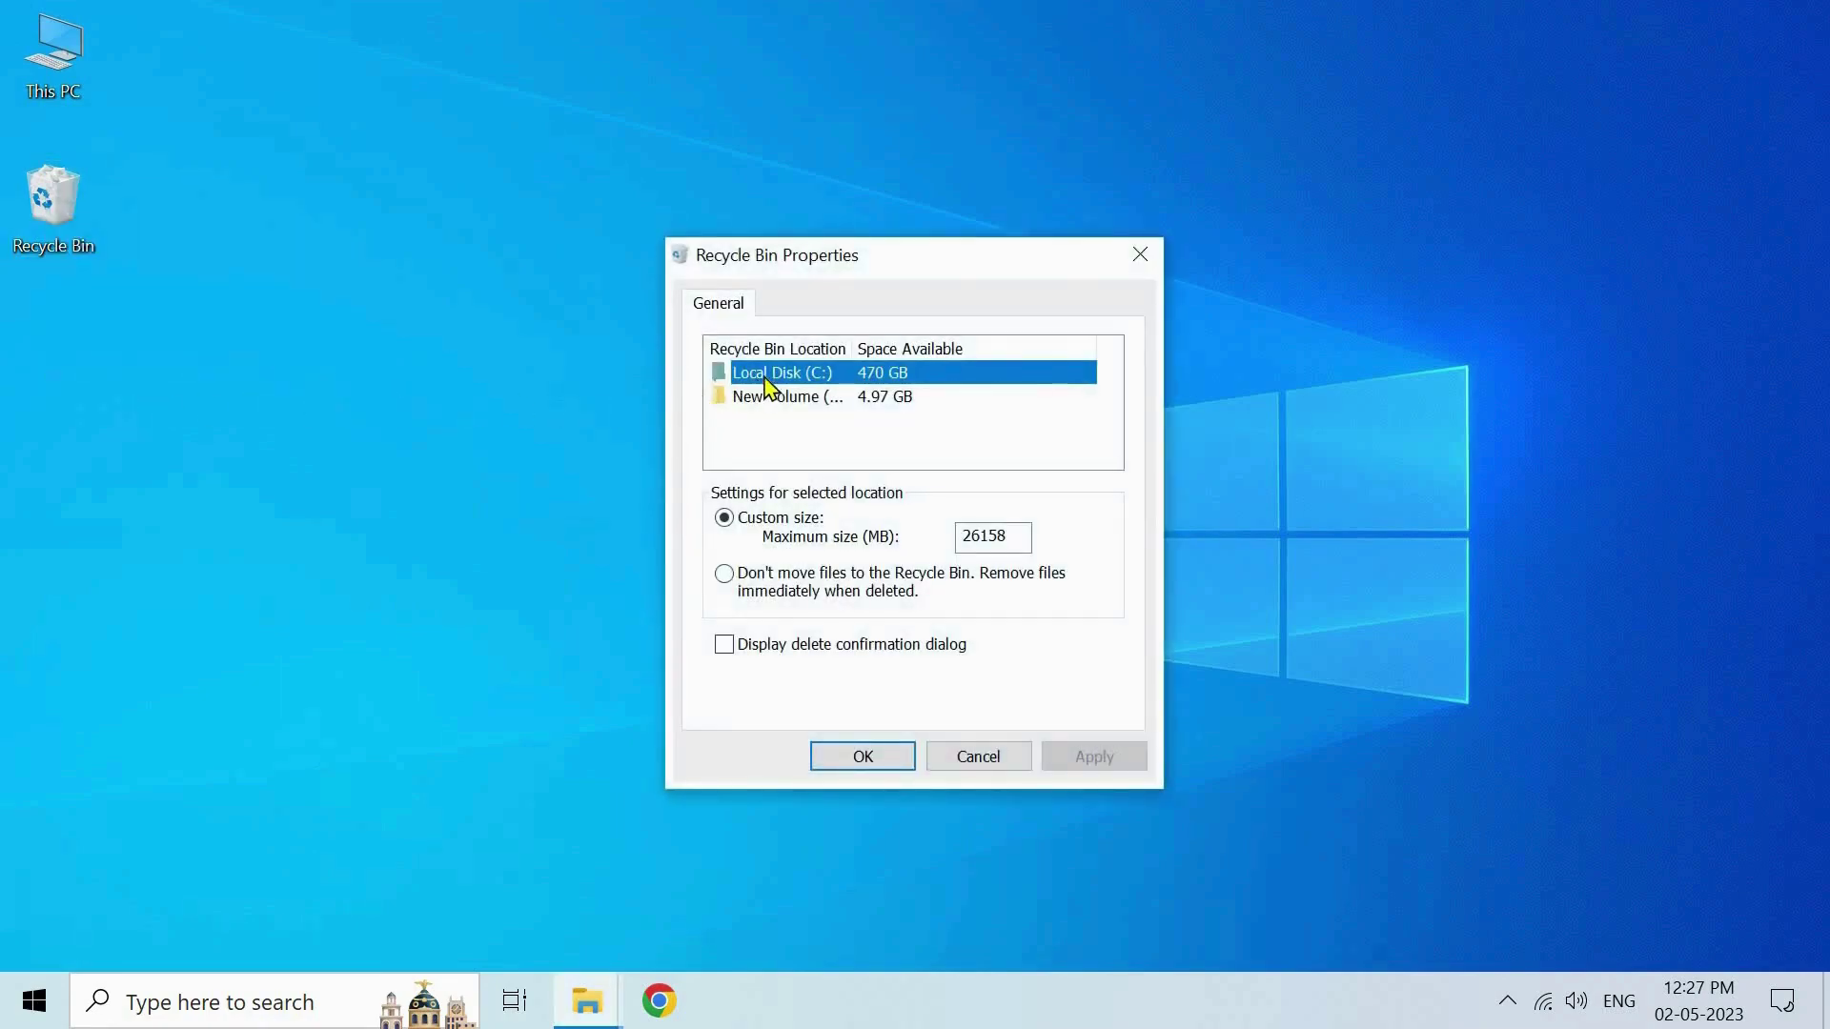
click(855, 398)
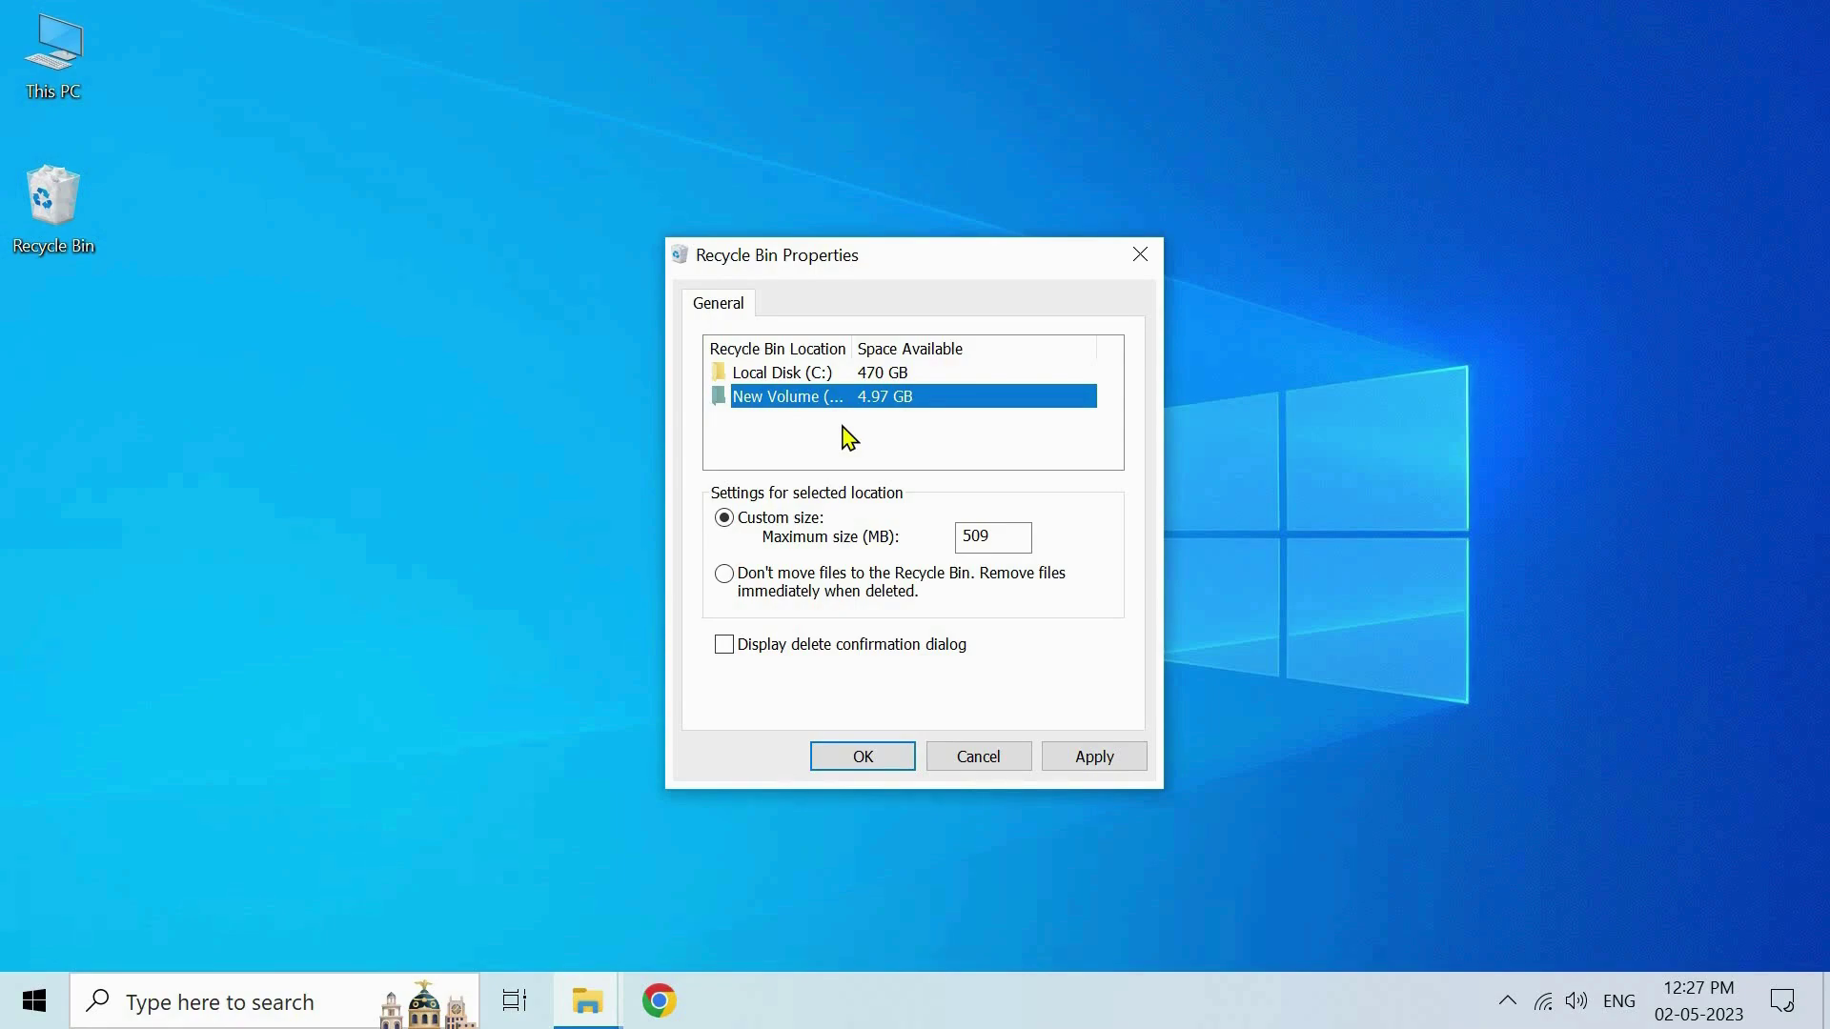
click(855, 374)
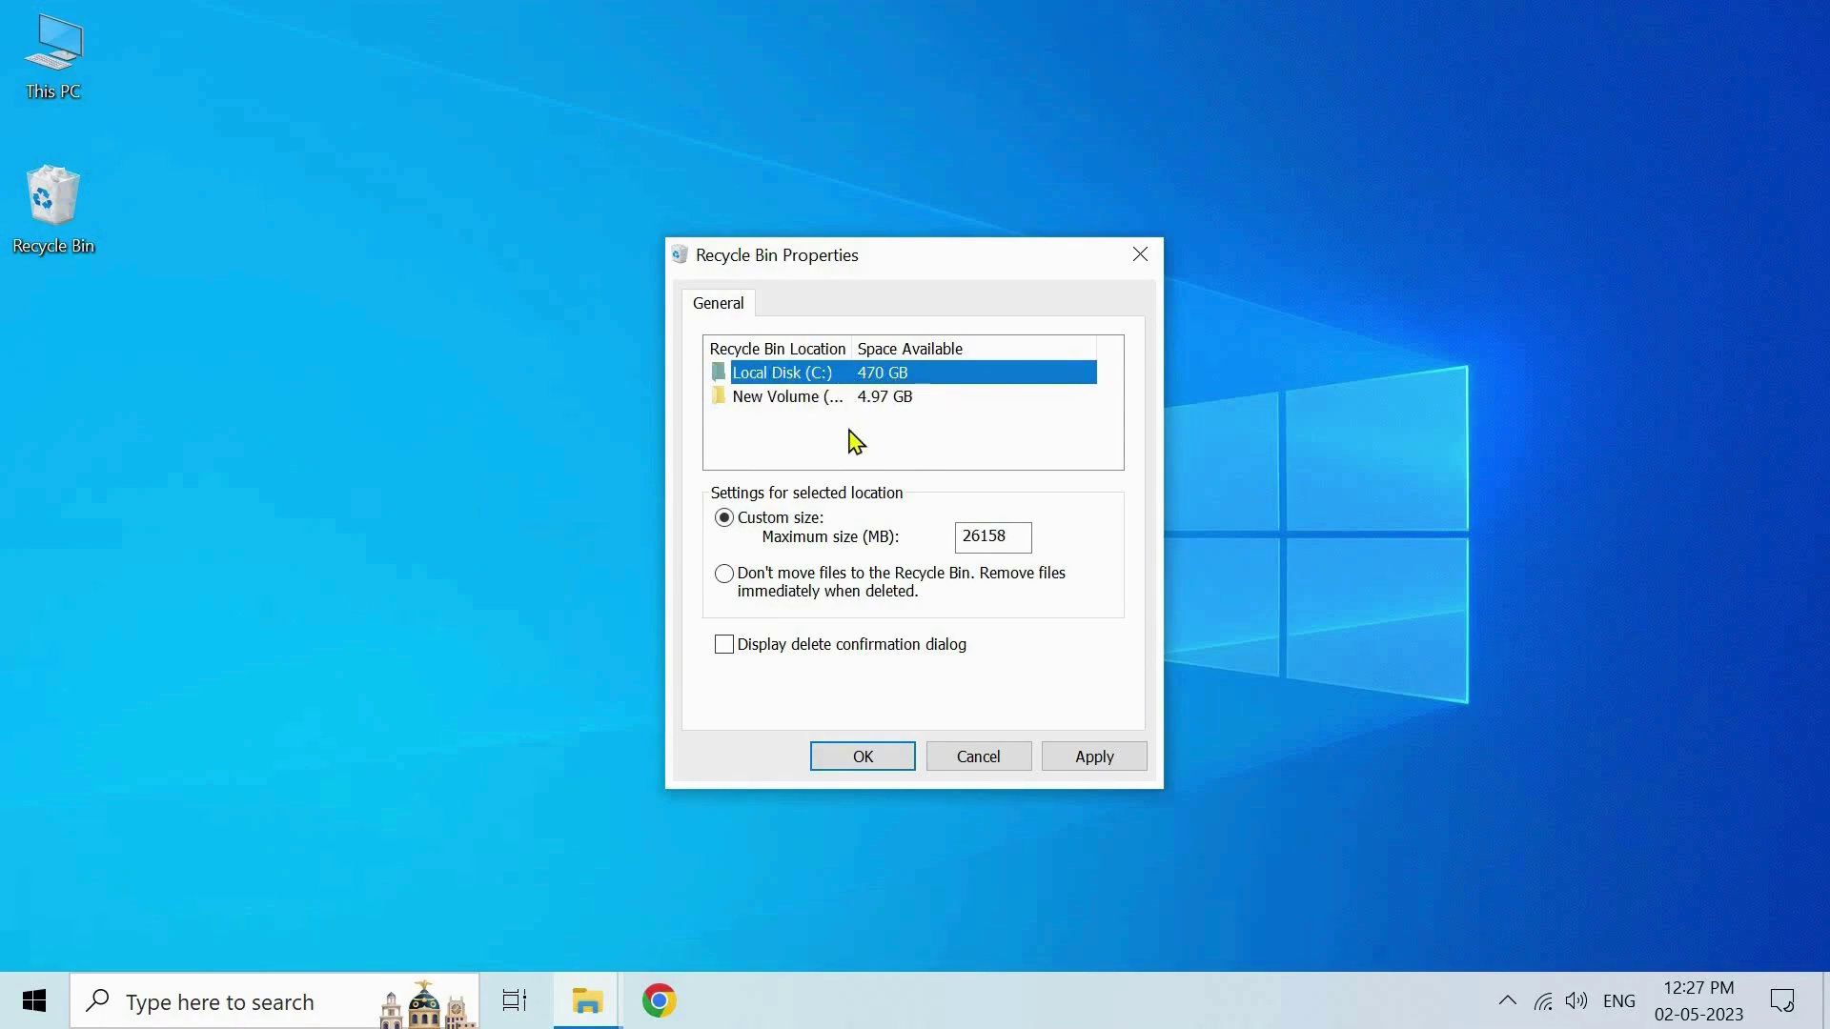
Set Local Disk (C:) to remove files immediately when deleted, enable the delete confirmation dialog, and apply the settings
click(725, 574)
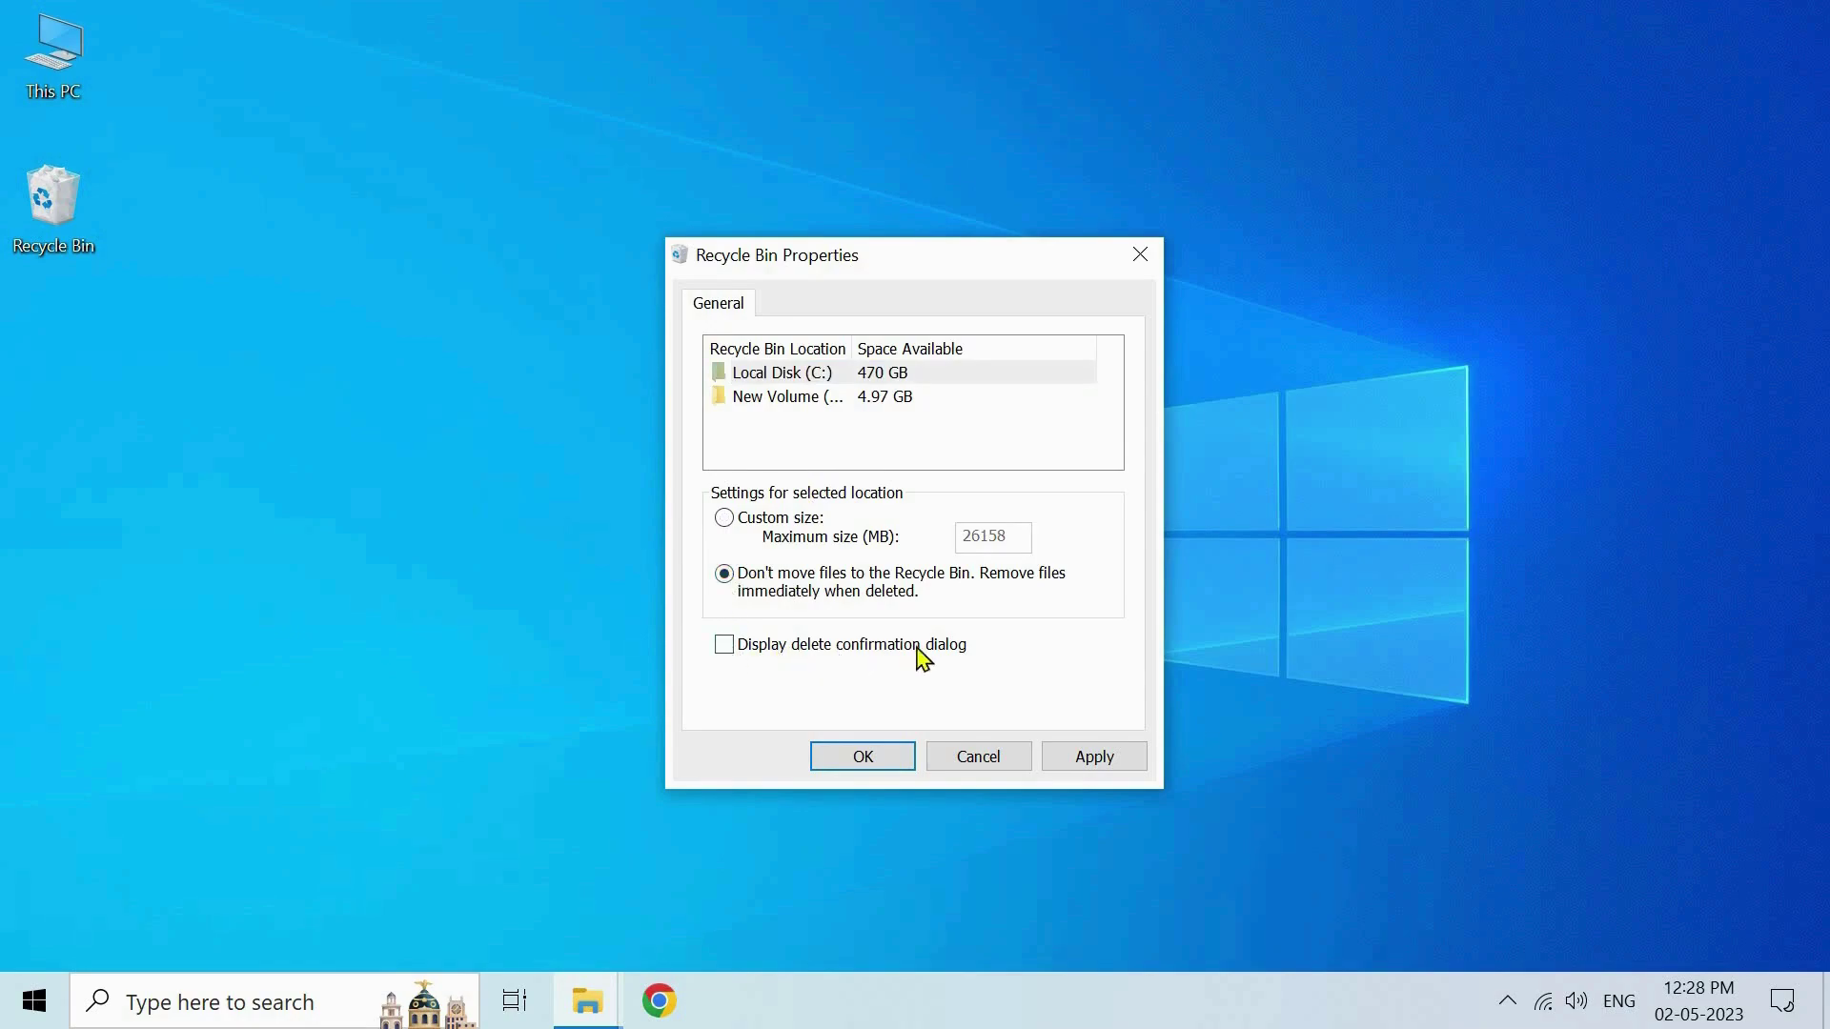
click(724, 645)
click(1094, 759)
click(861, 759)
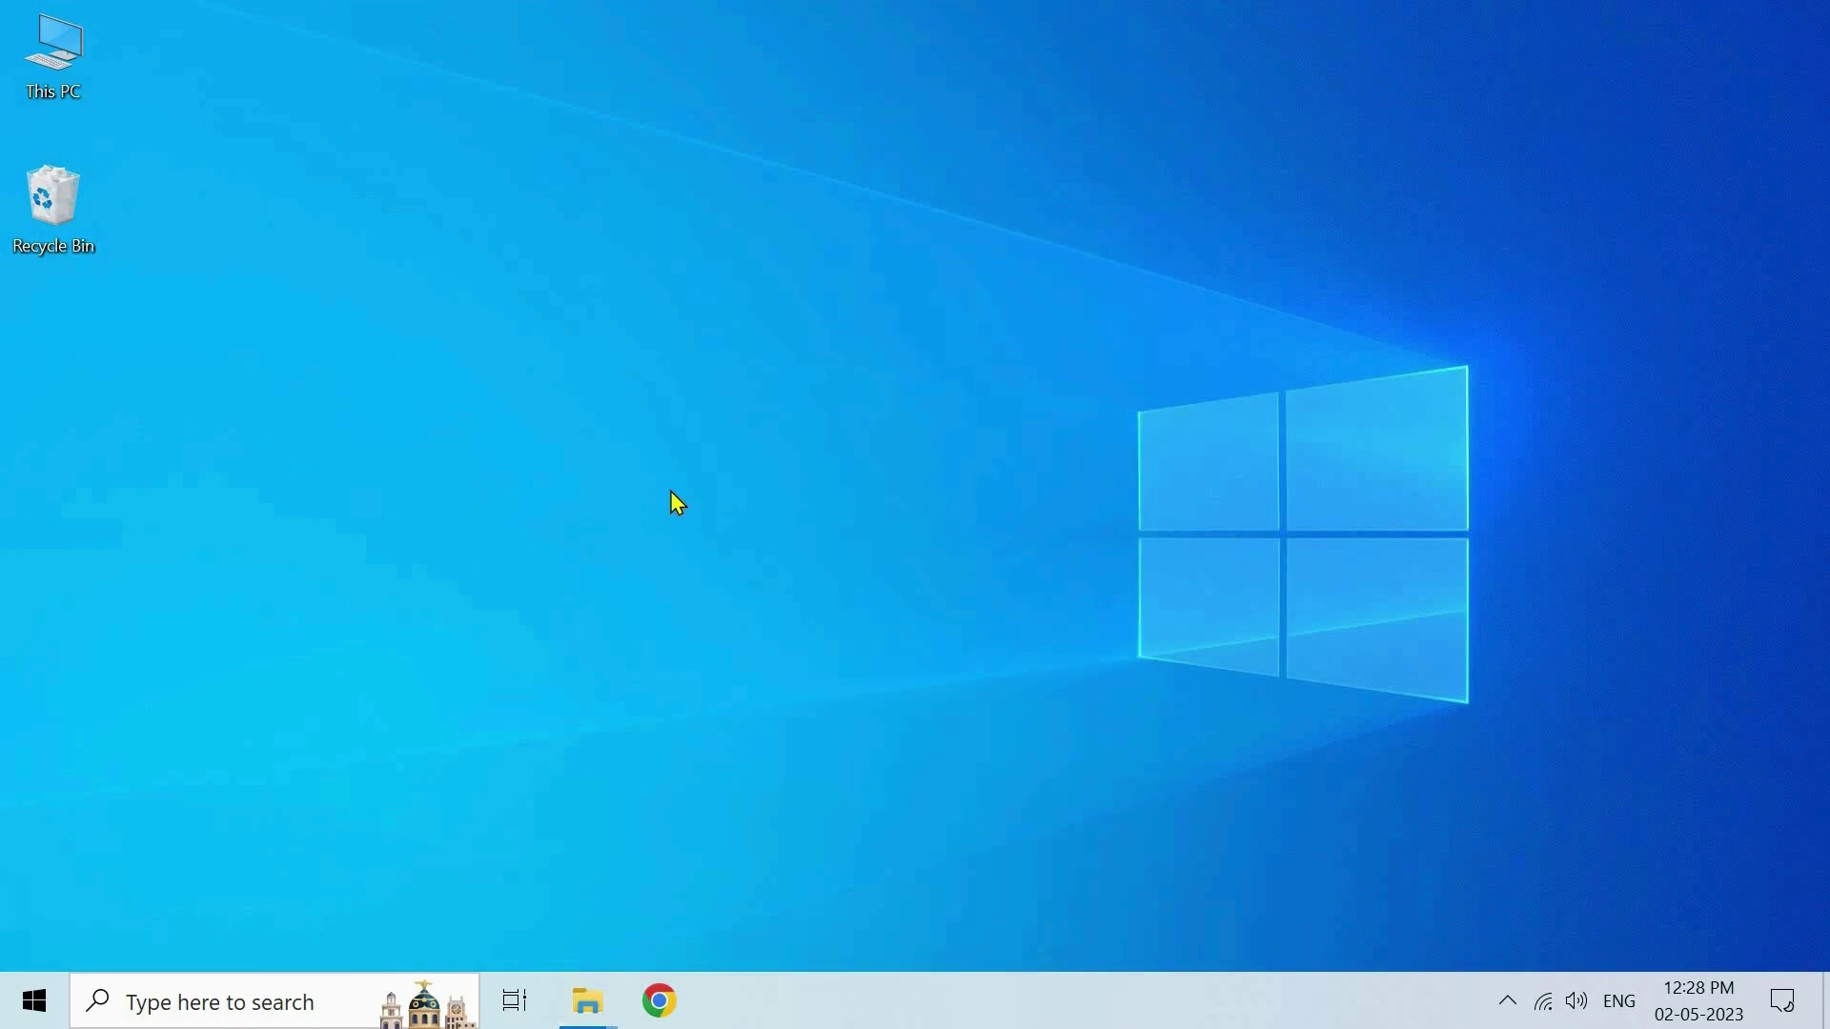
Permanently delete the sea-164989__340 image from the Saved Pictures folder and check the Recycle Bin for it
click(588, 1000)
click(433, 862)
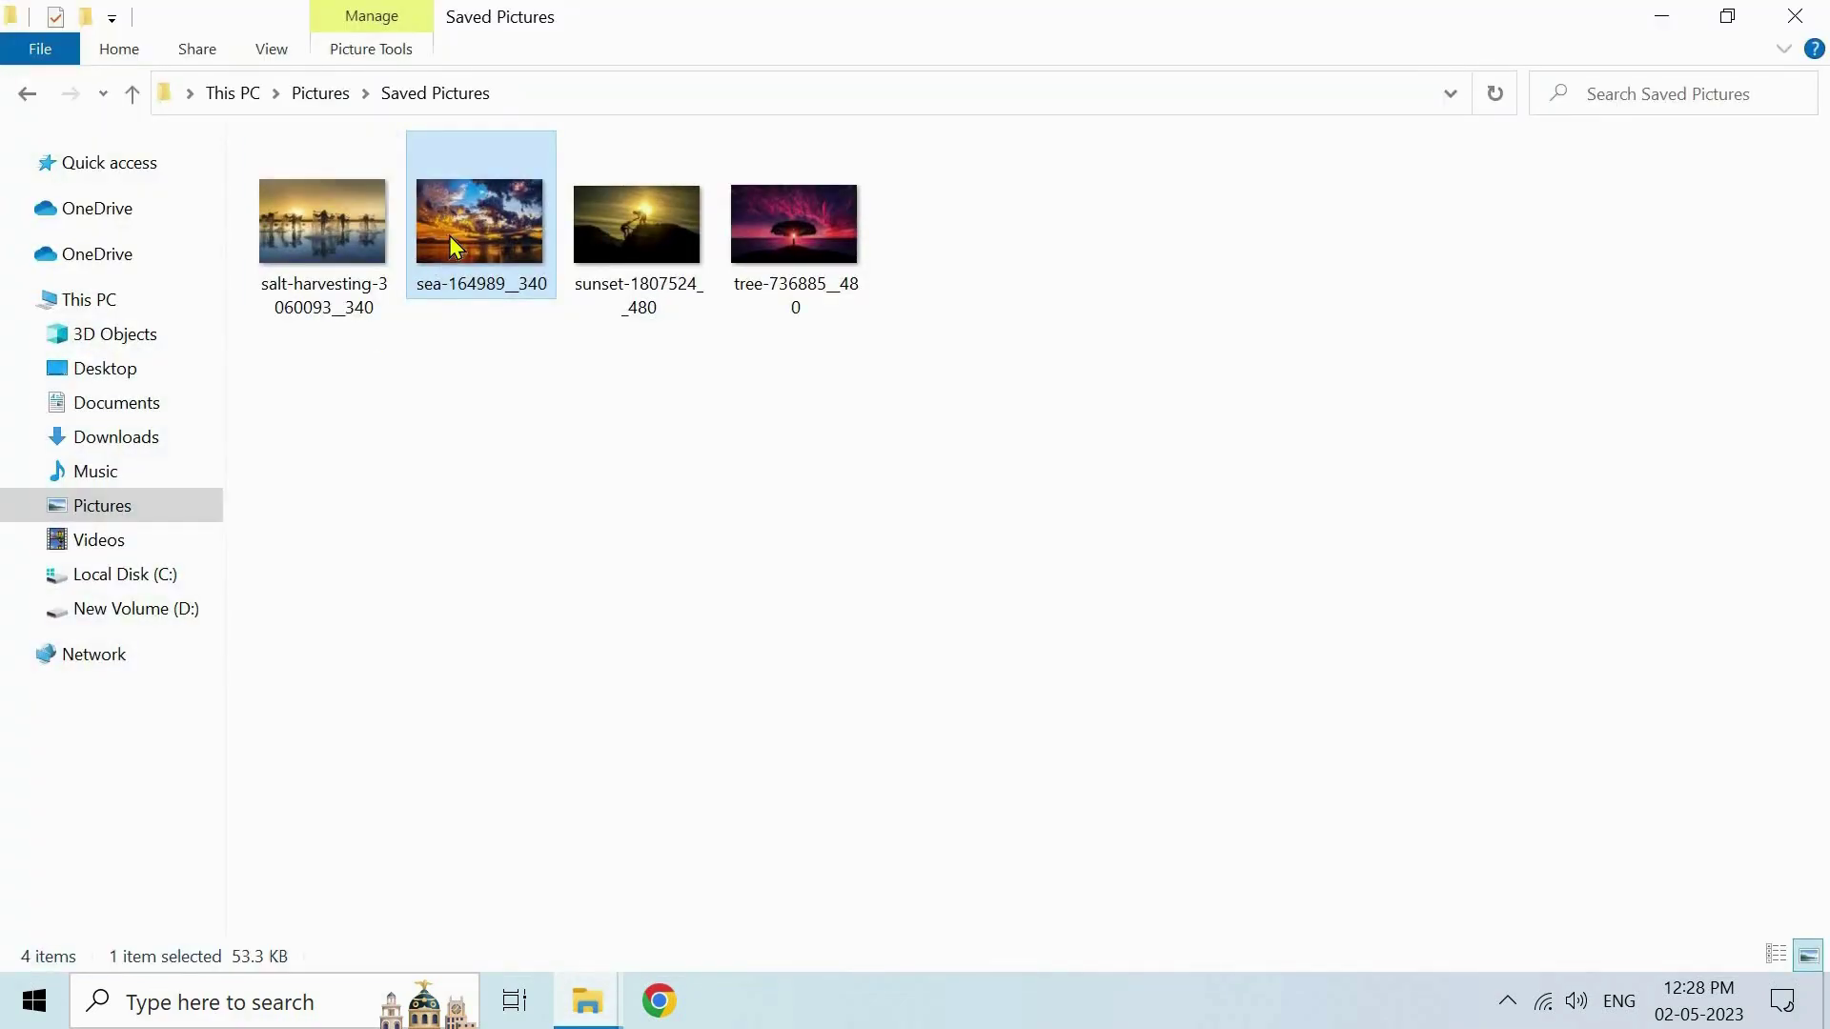
key(shift+Delete)
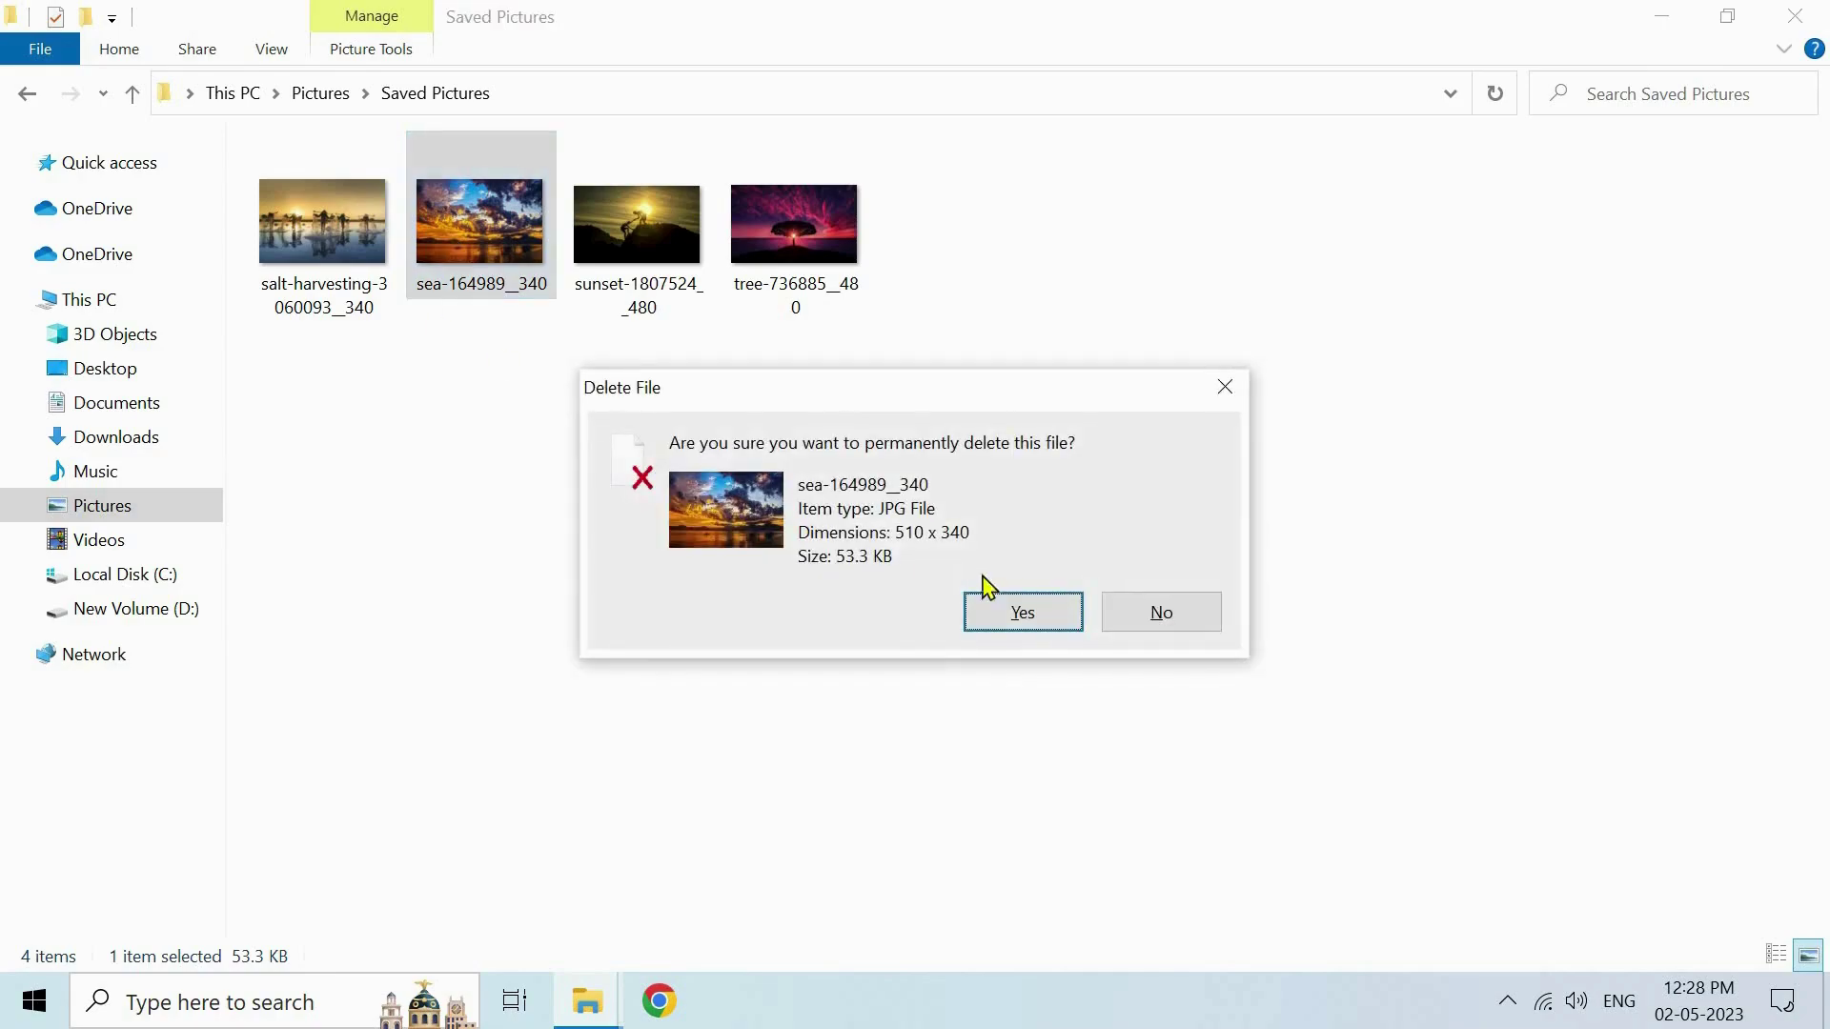
click(1005, 620)
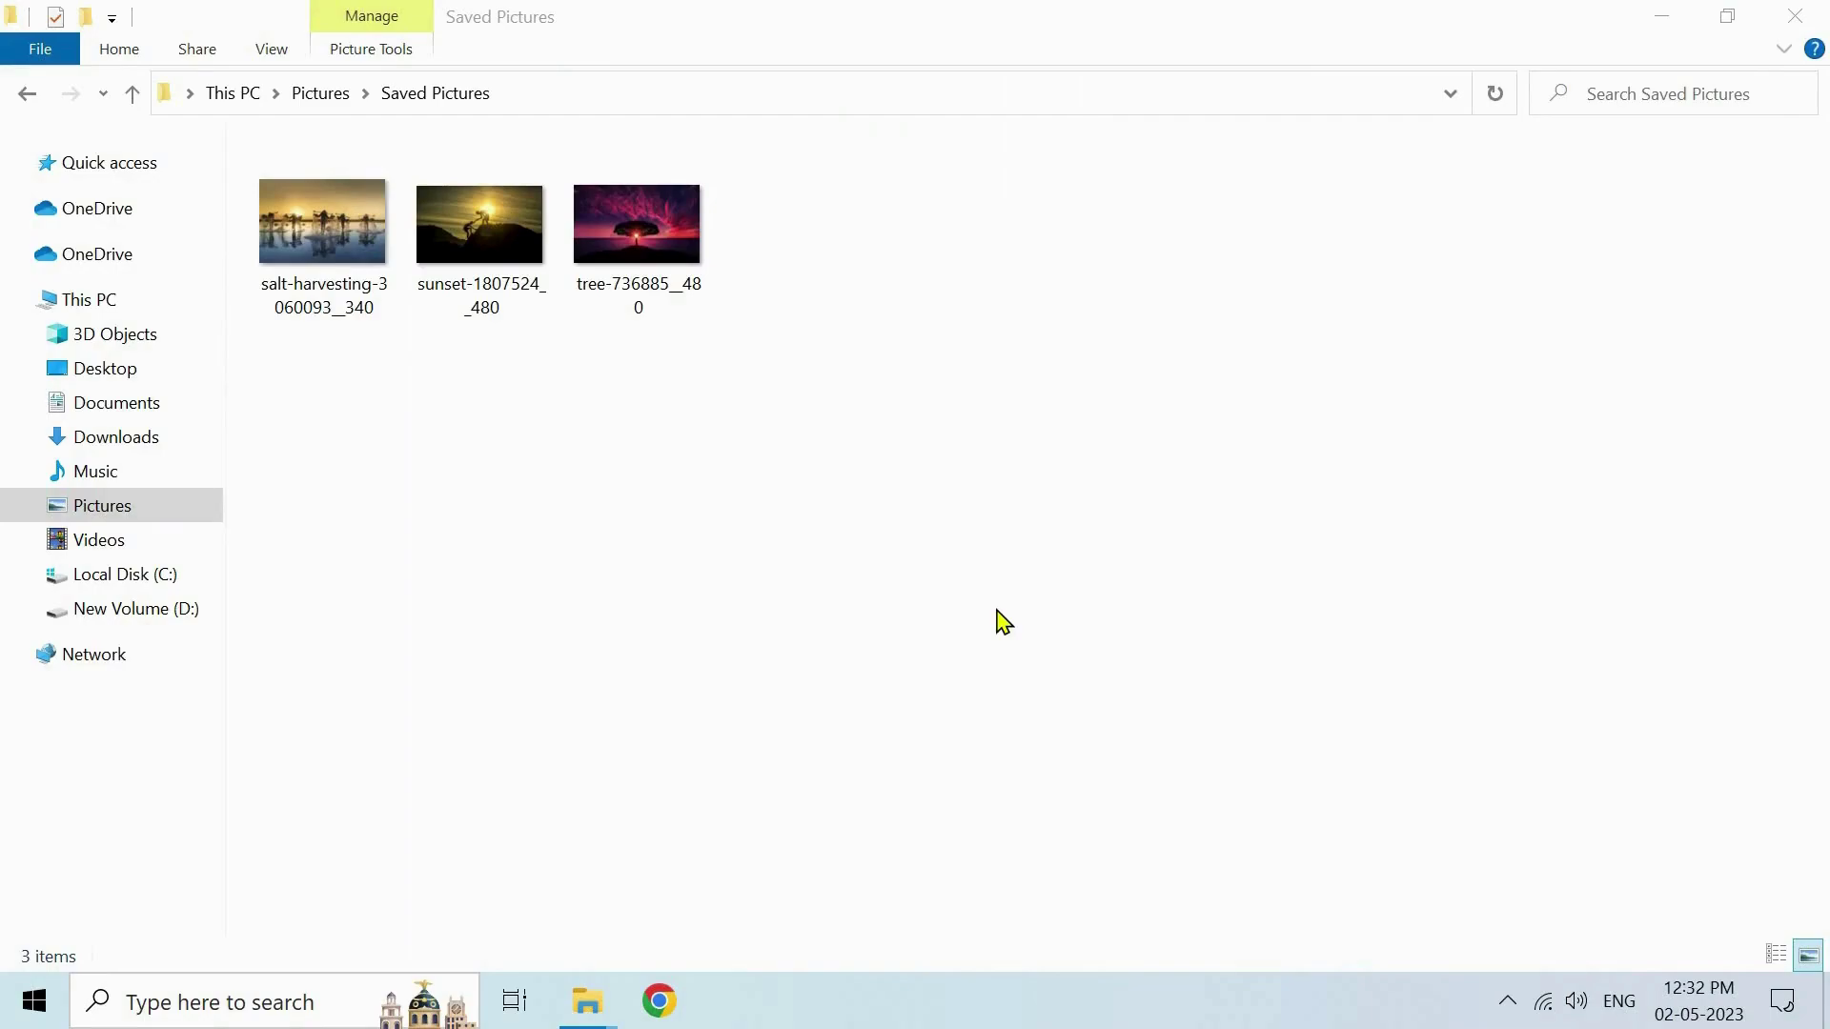
mouse_move(587, 1001)
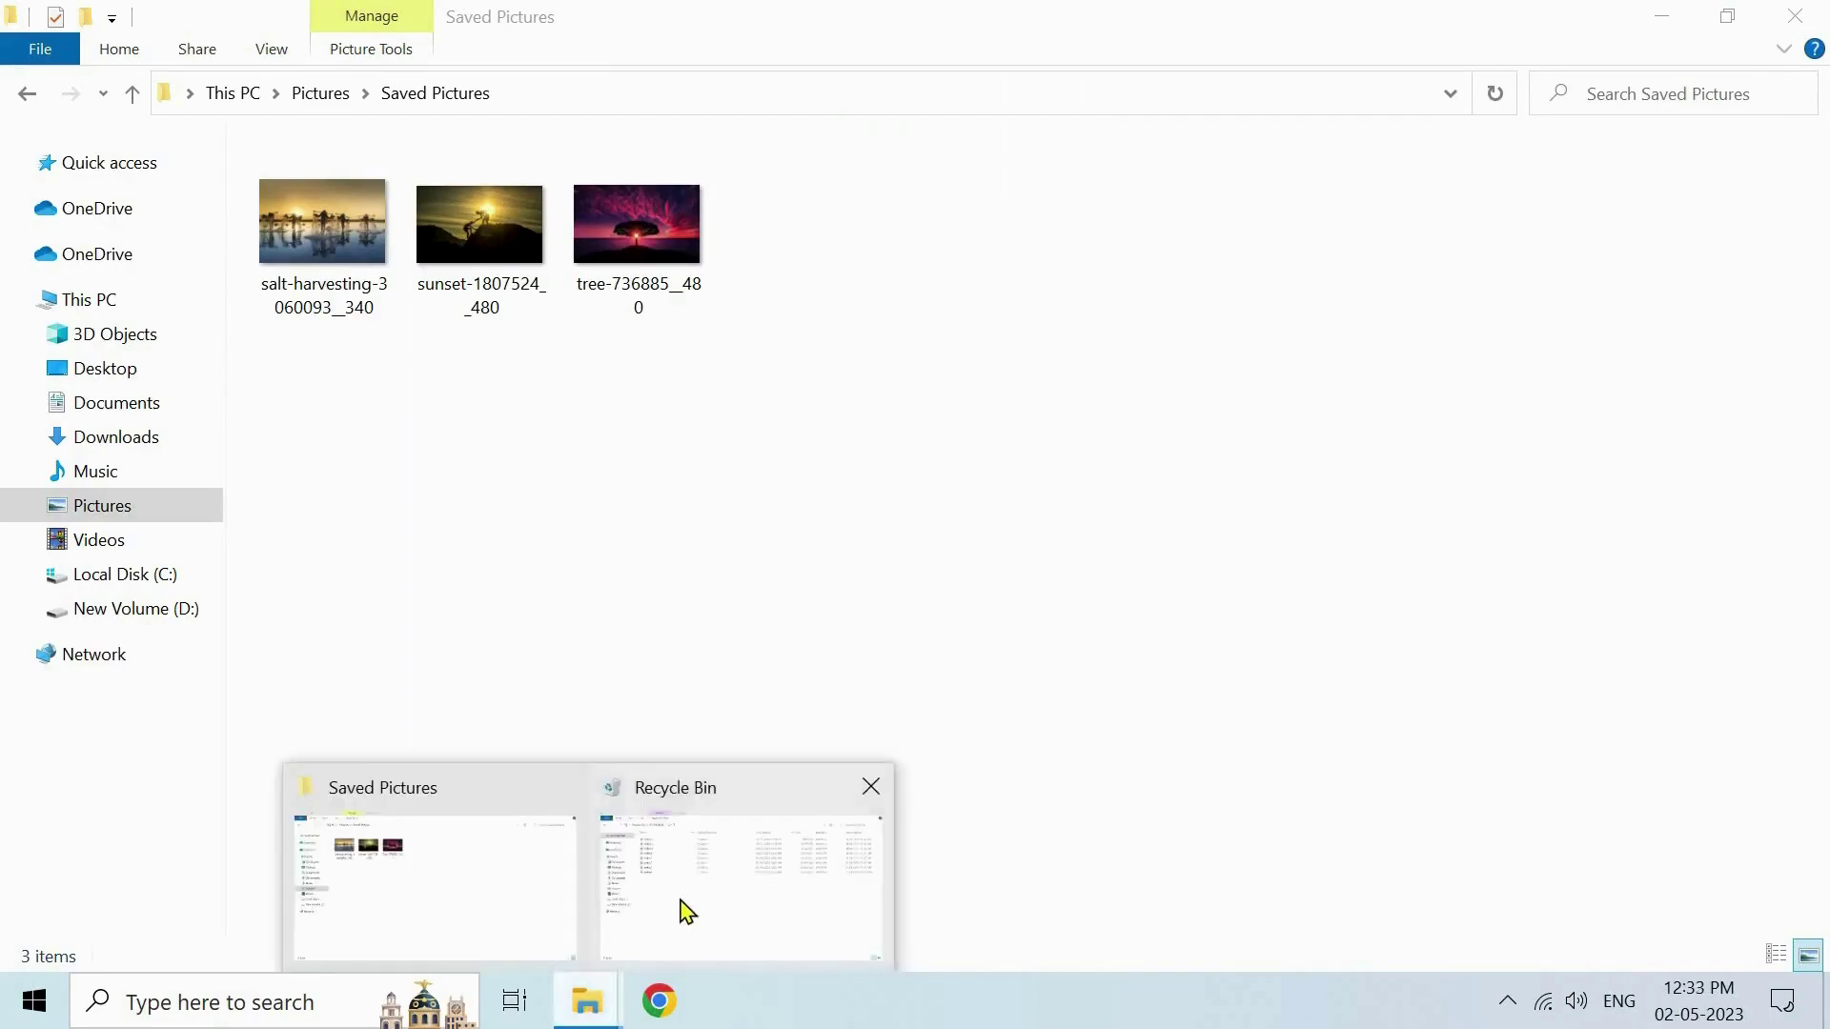
click(686, 913)
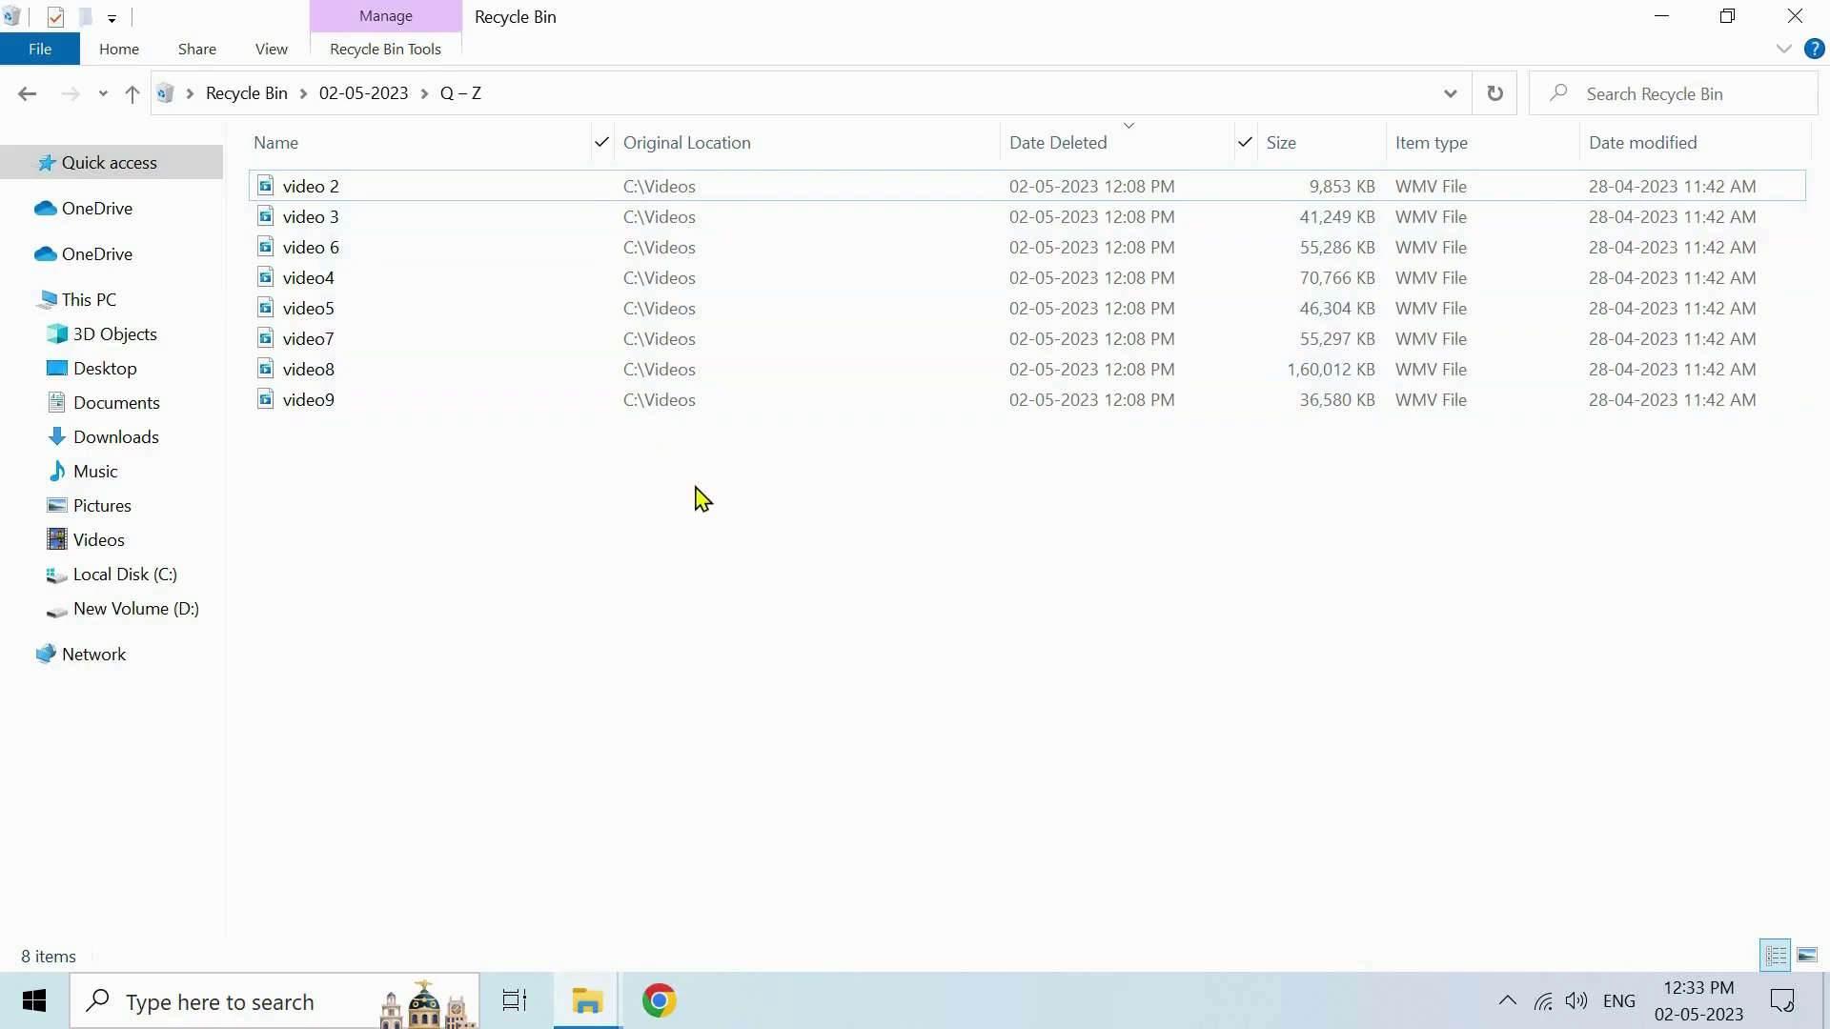
Switch Local Disk (C:) to a custom Recycle Bin size with a maximum of 30000 MB and apply the change
click(1647, 23)
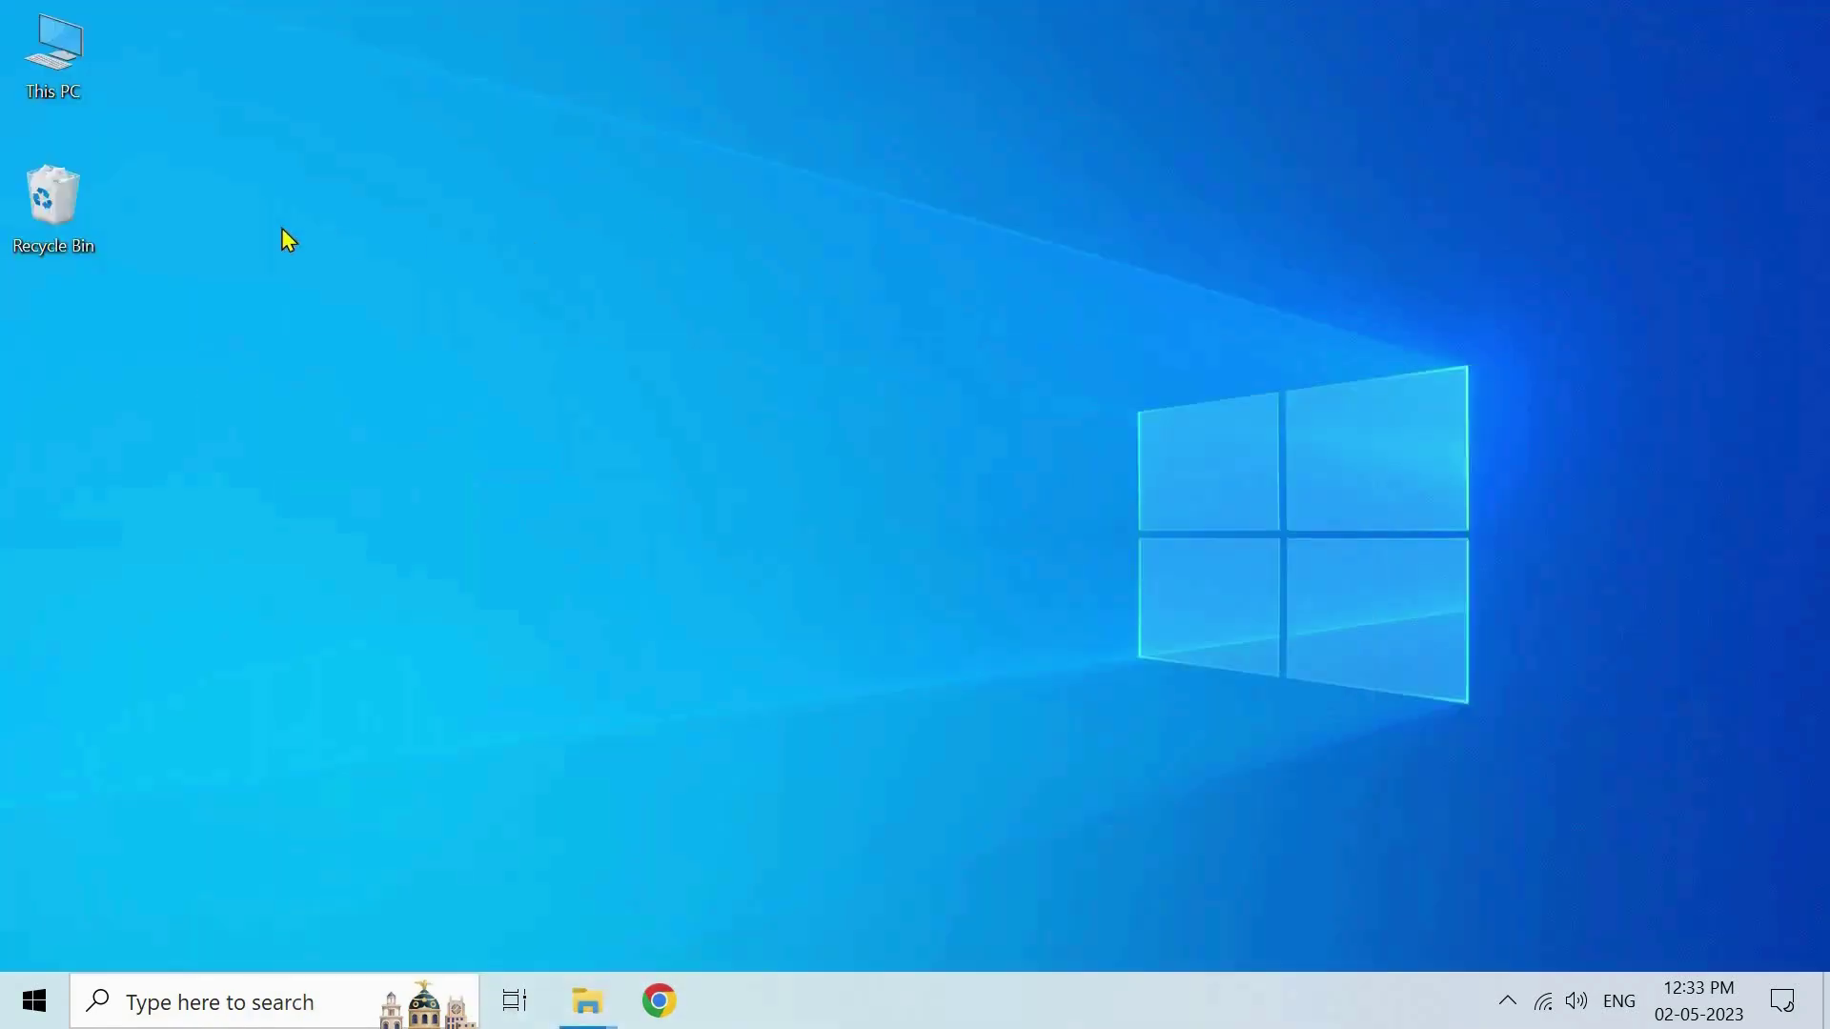
right_click(65, 197)
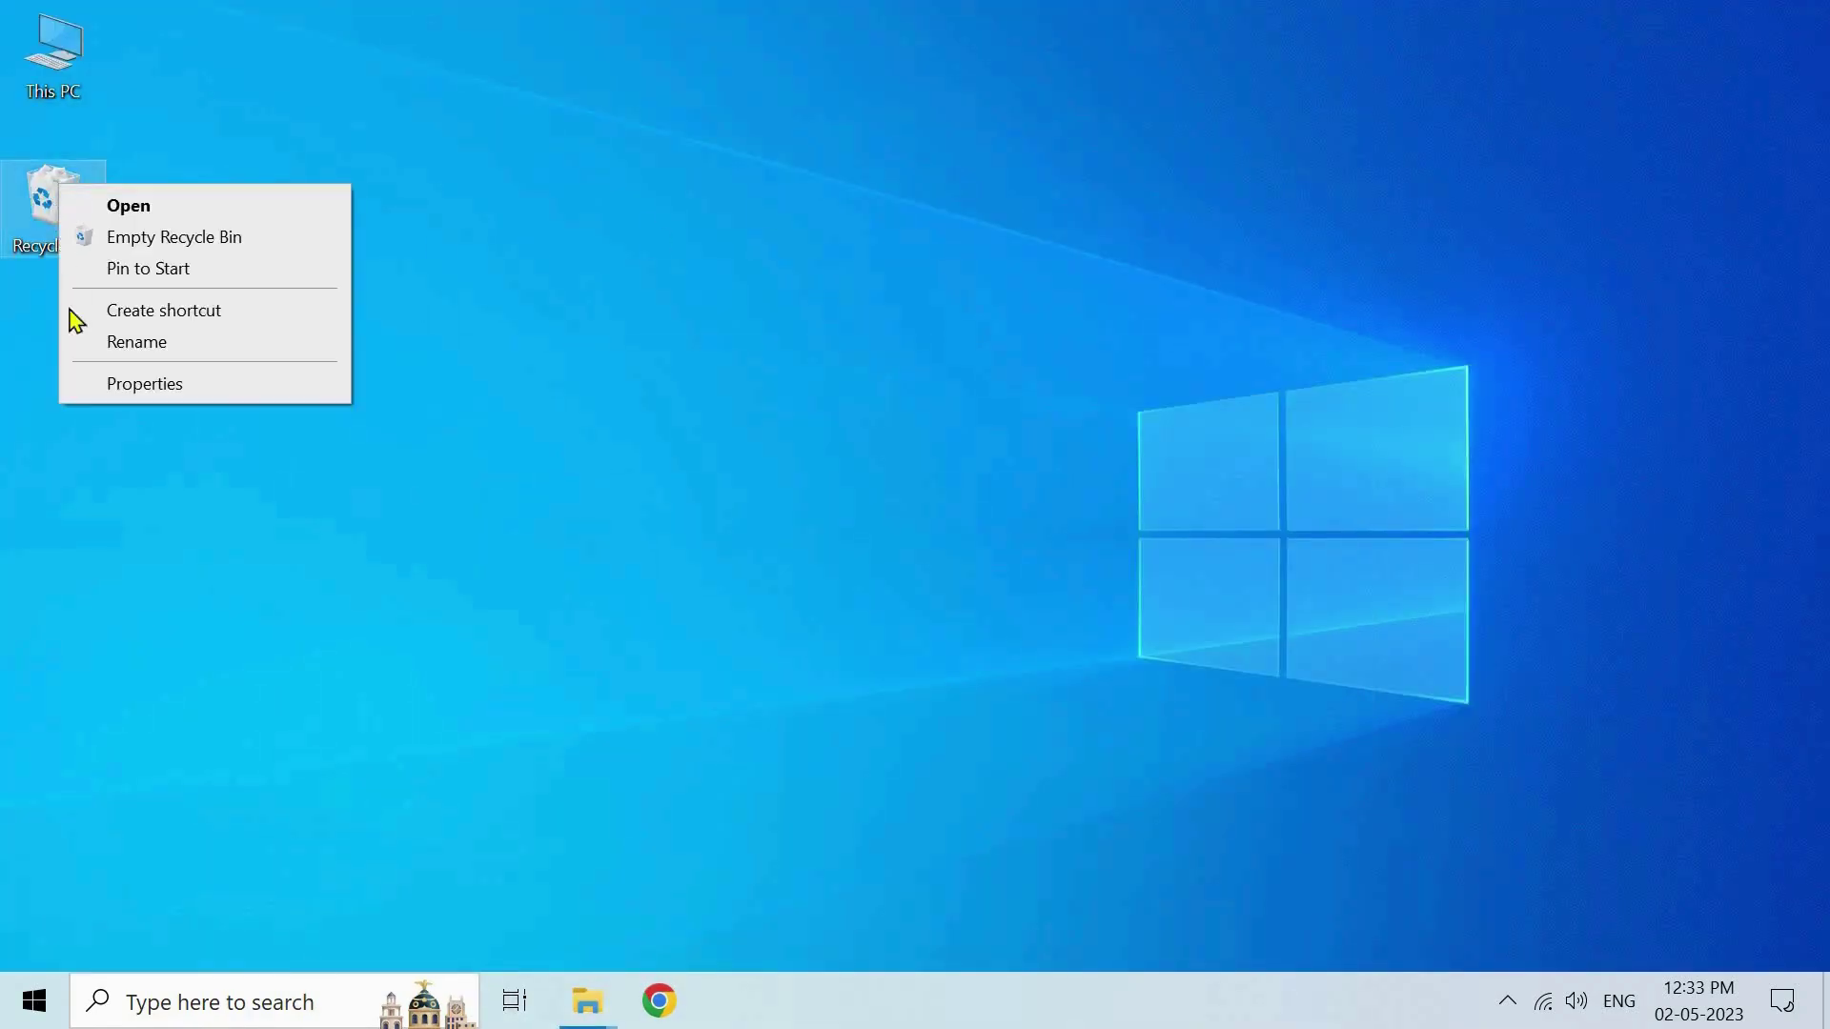
click(175, 385)
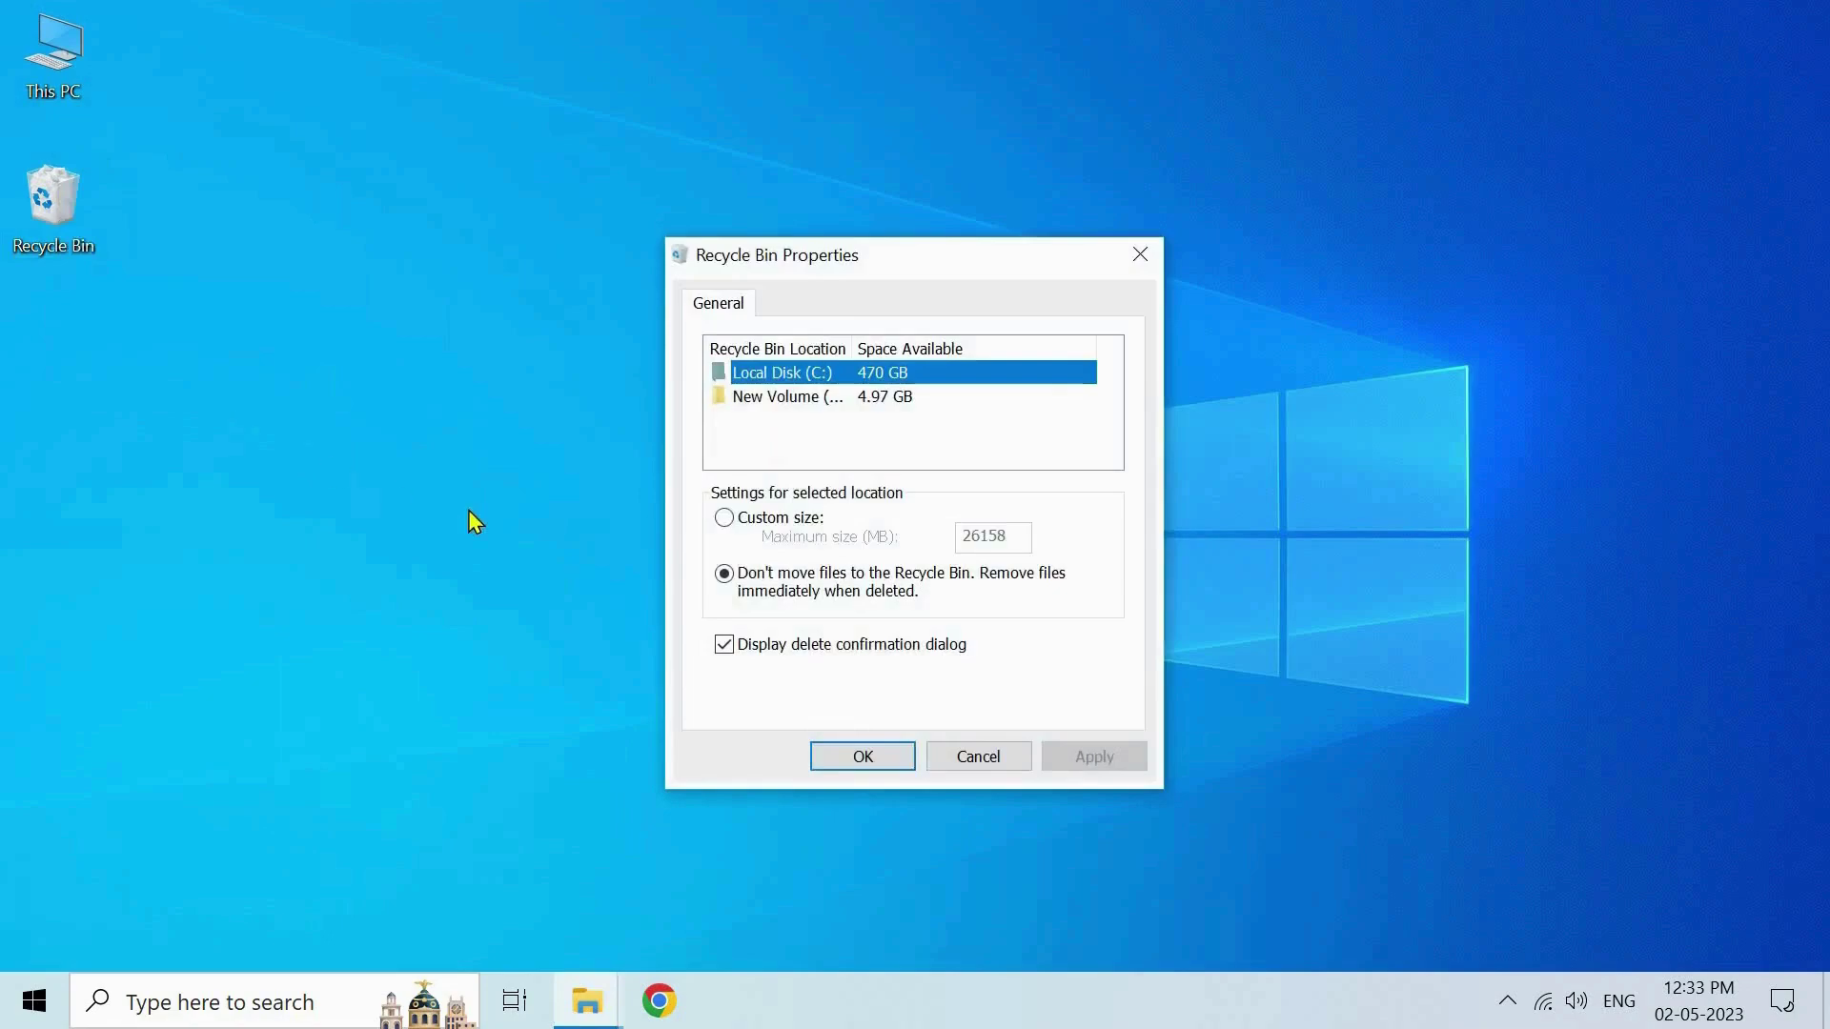
click(724, 518)
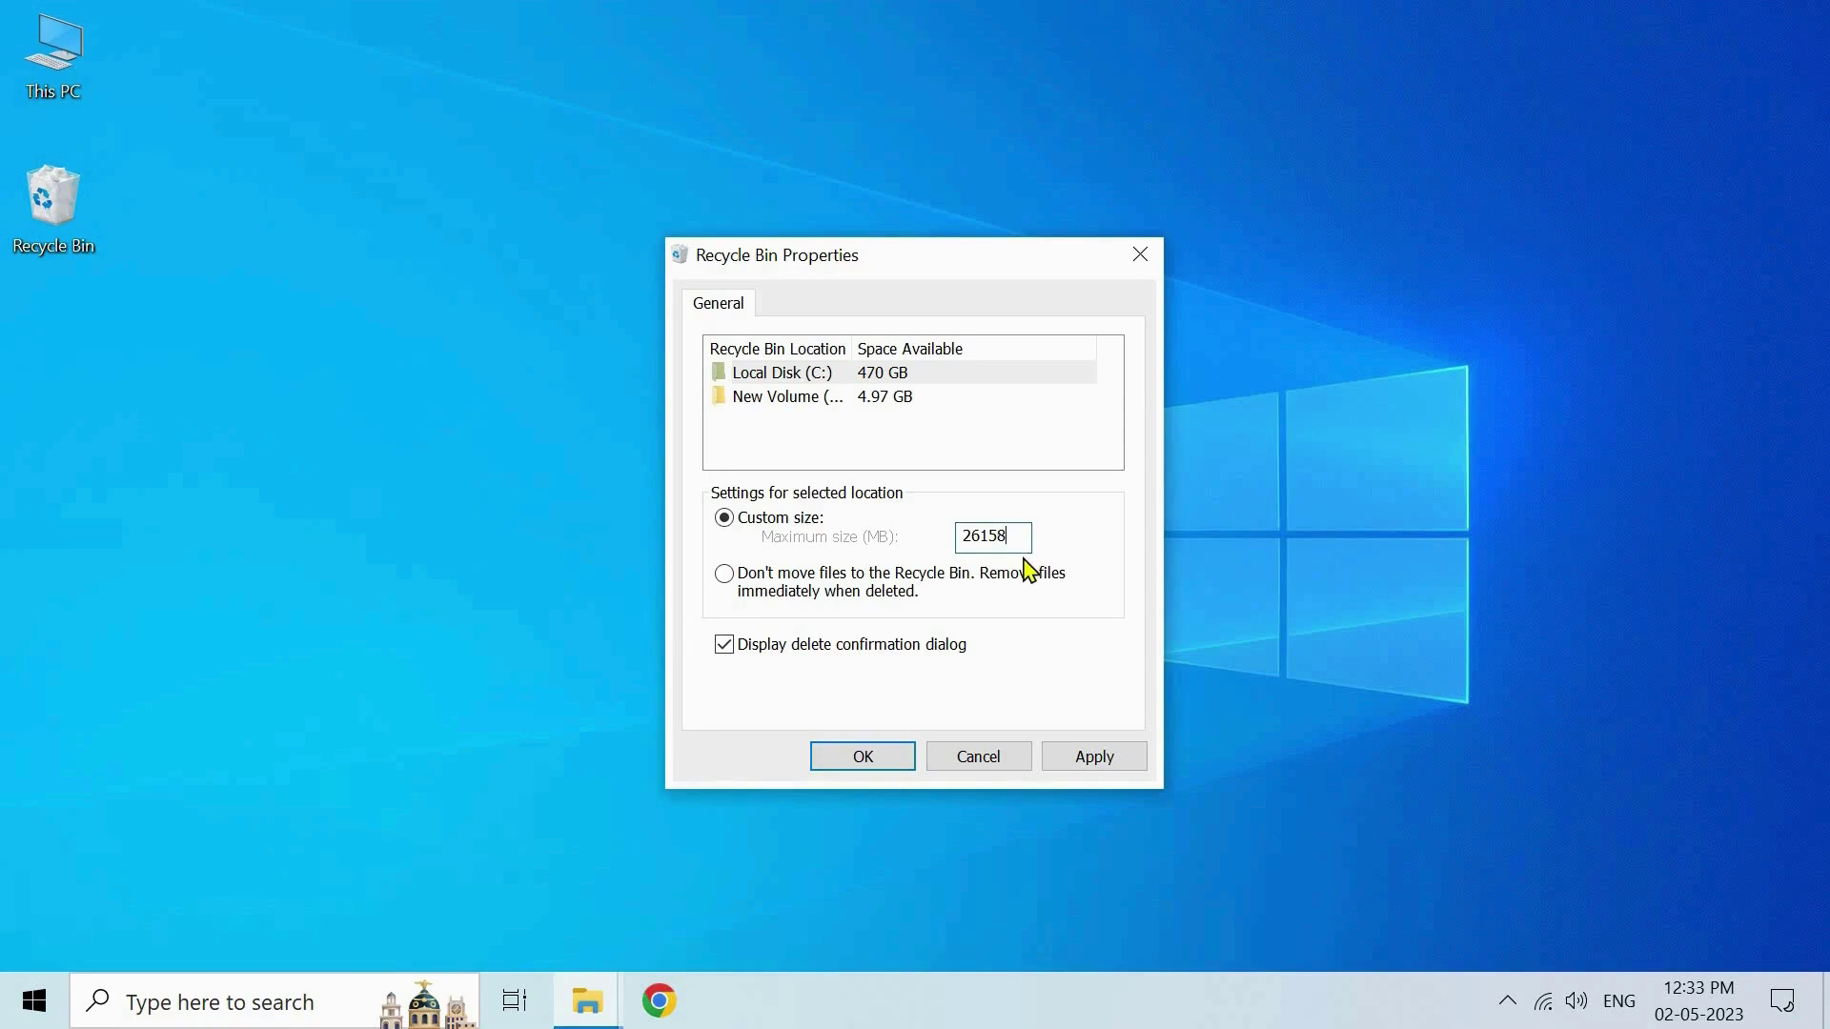
key(BackSpace)
key(BackSpace)
key(BackSpace)
key(BackSpace)
key(BackSpace)
text(30000)
click(1092, 756)
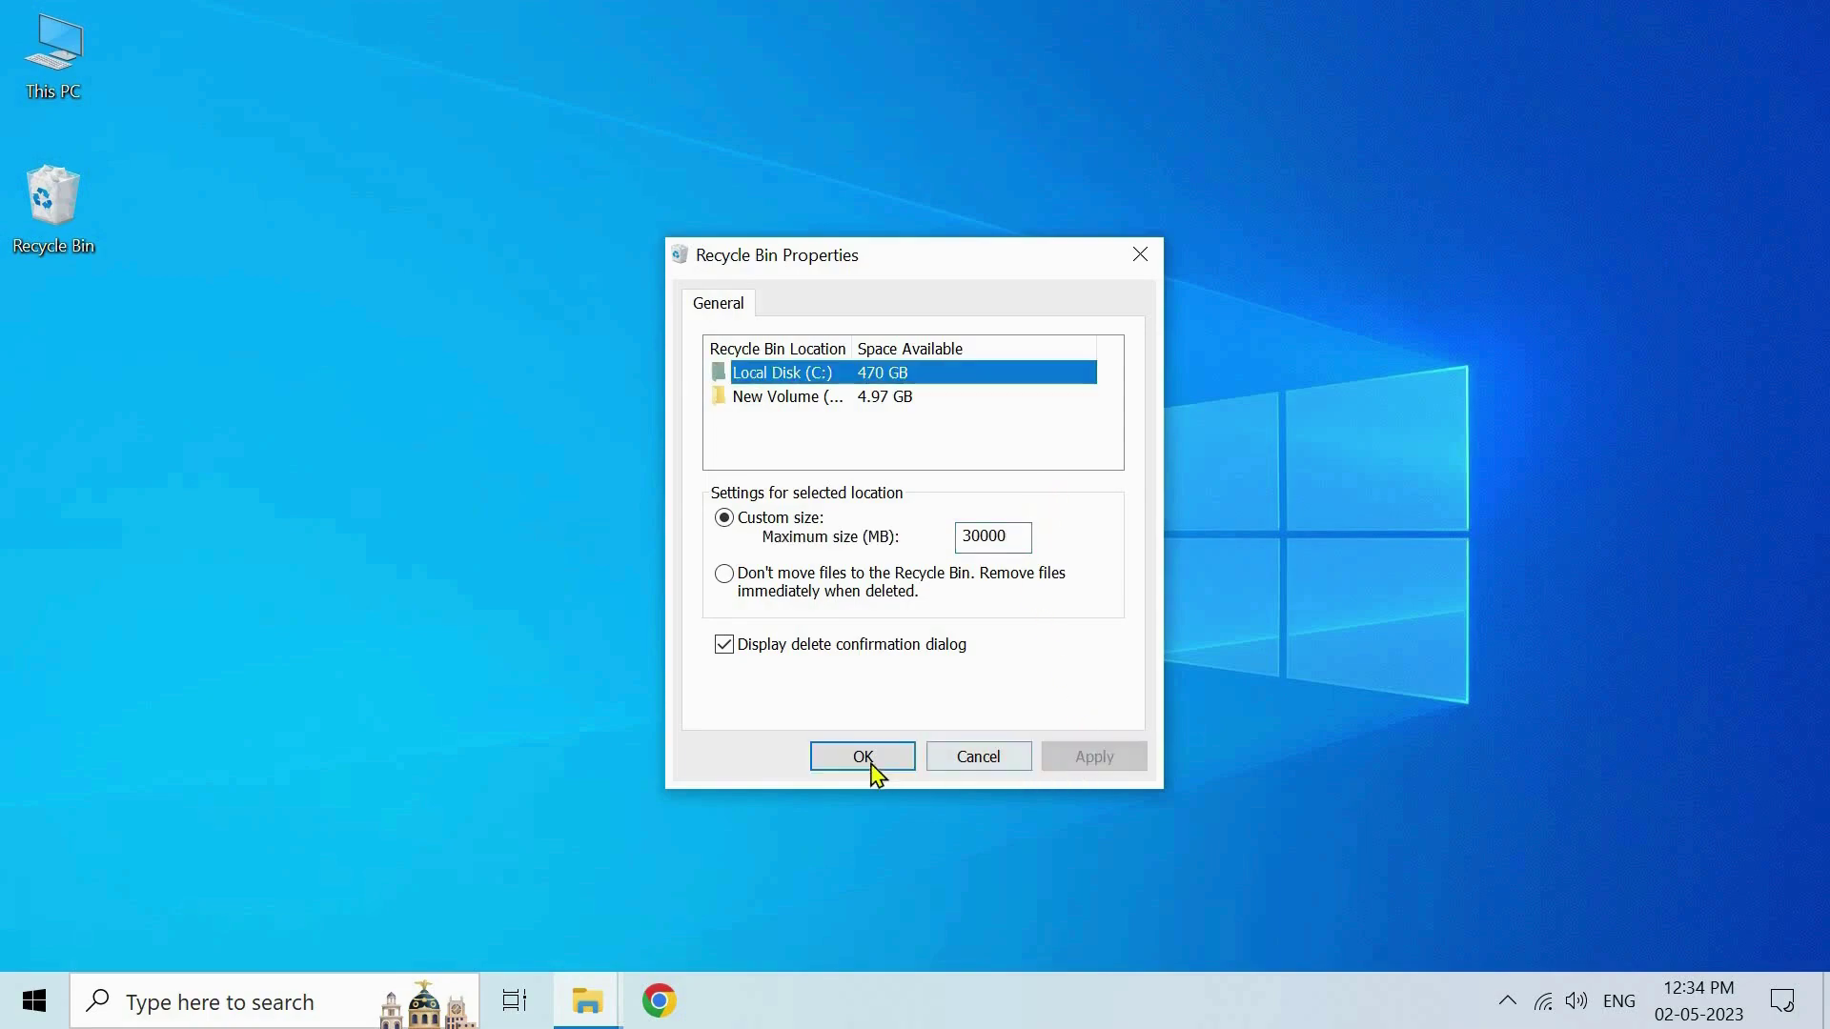
click(870, 761)
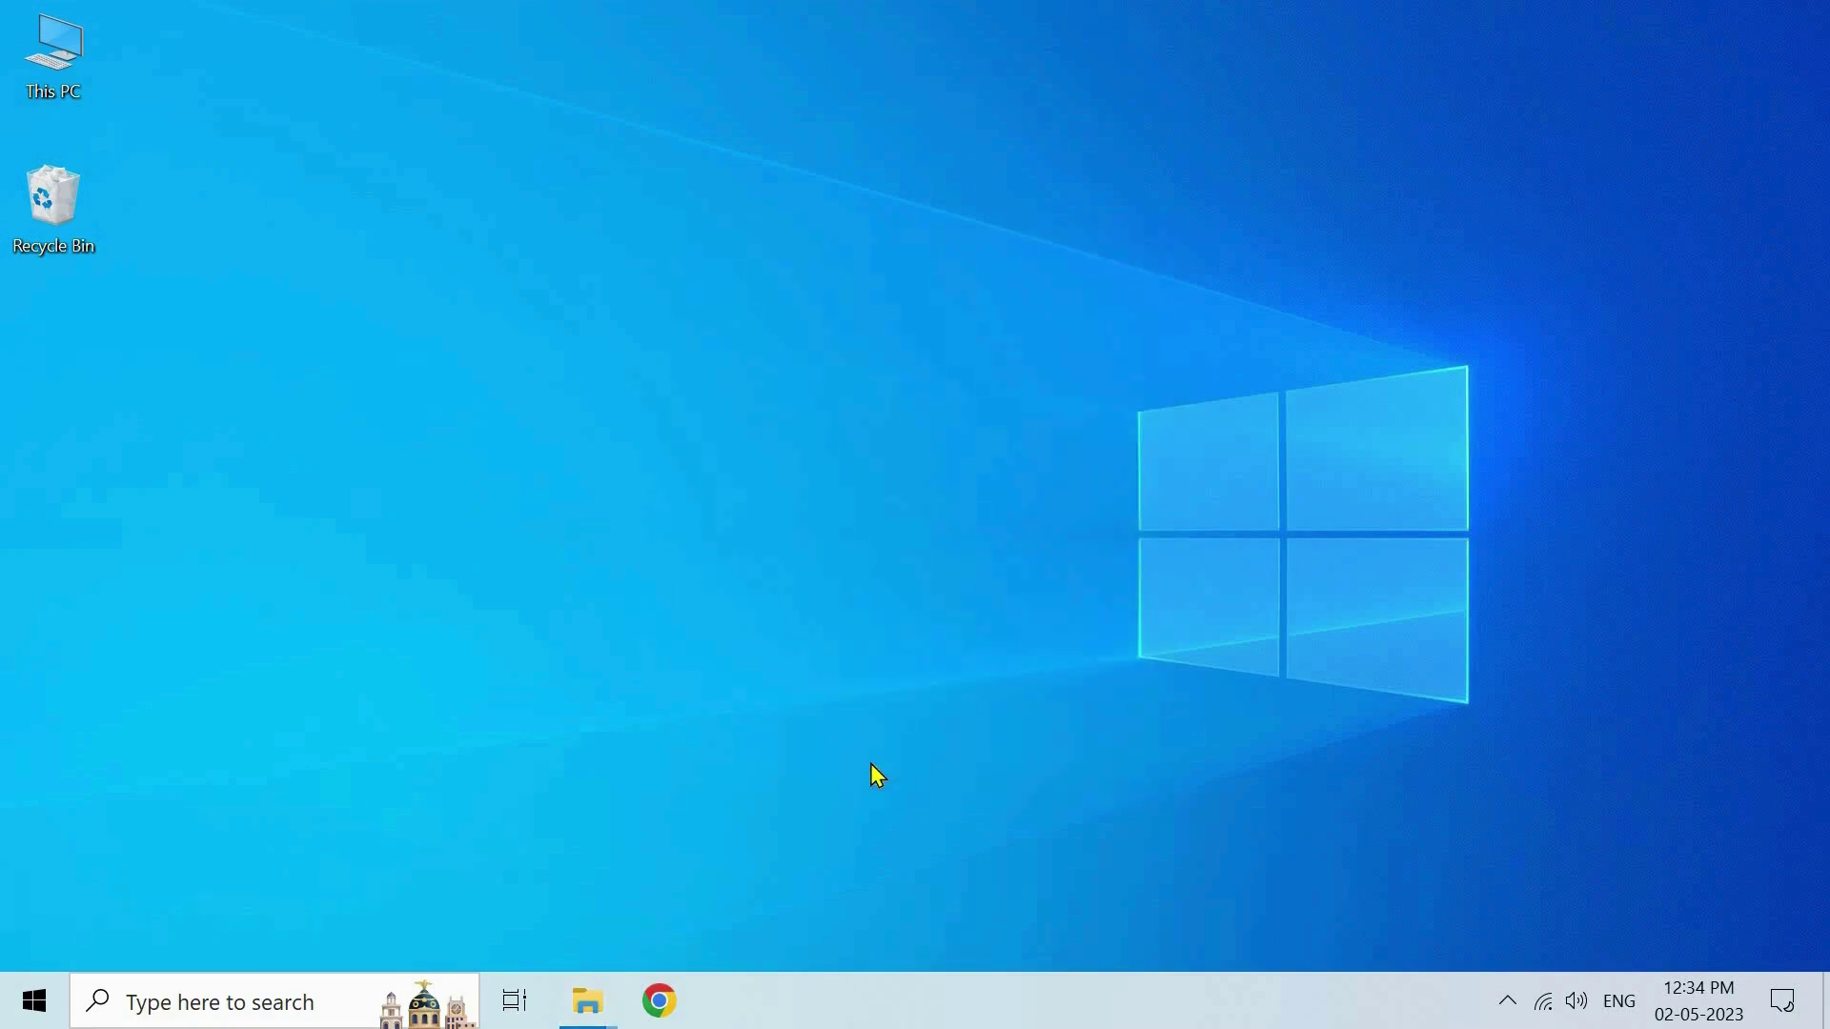